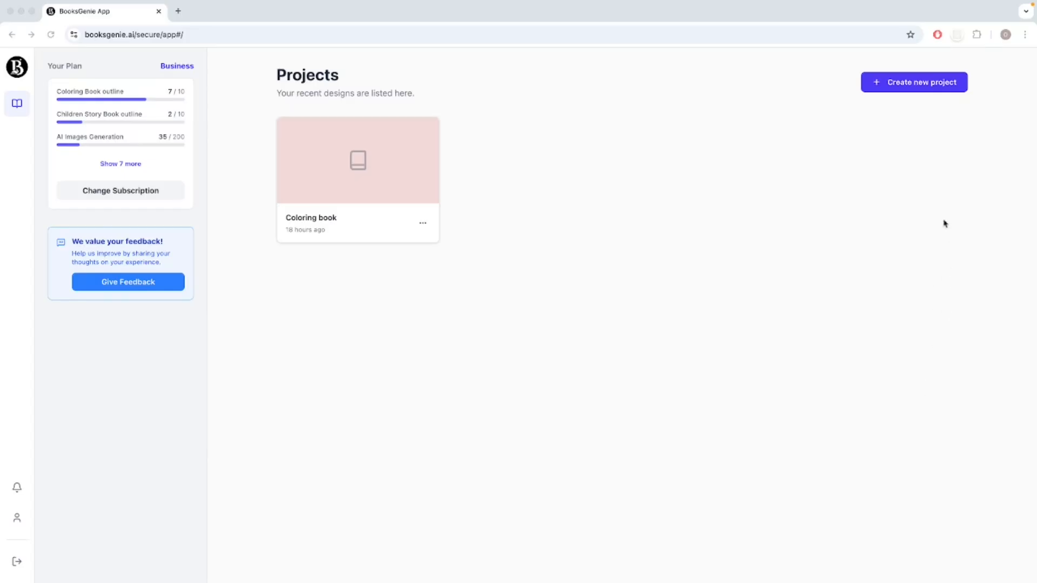
# Start a new project from the 6x9 black-and-white Puzzle Book template.
pyautogui.click(911, 88)
pyautogui.click(912, 86)
pyautogui.click(912, 87)
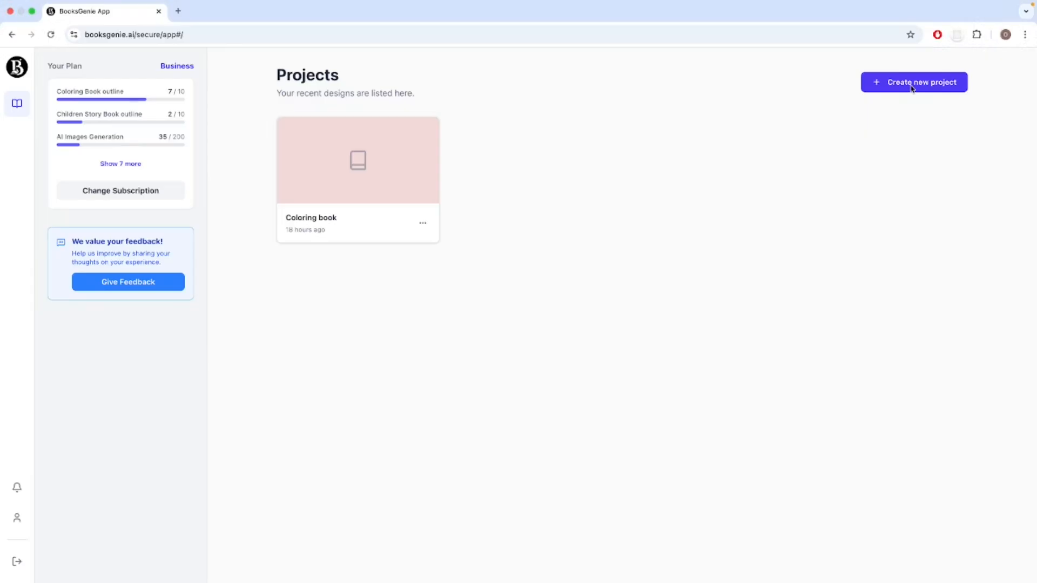
pyautogui.click(912, 88)
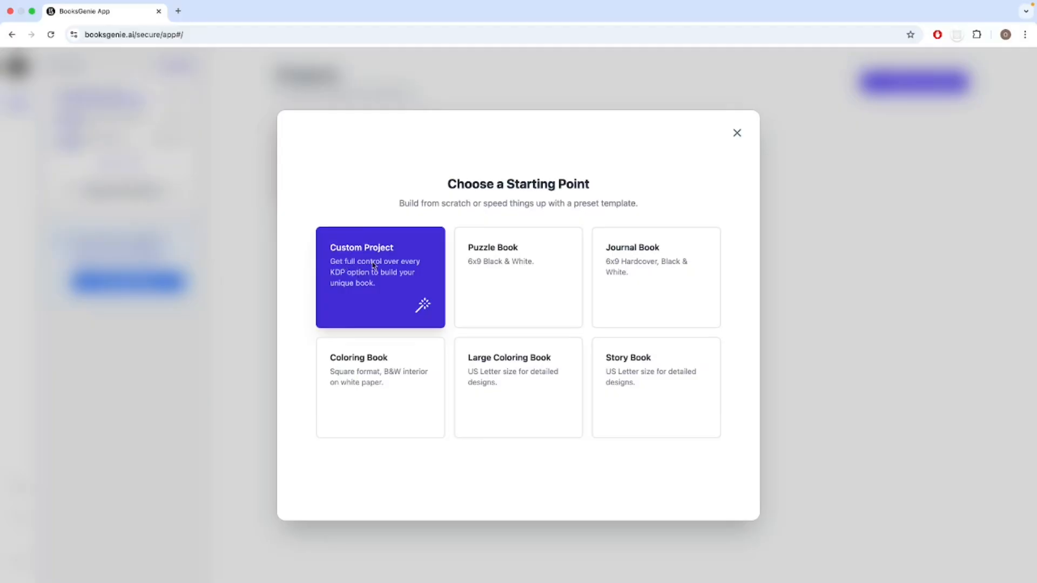
pyautogui.click(515, 291)
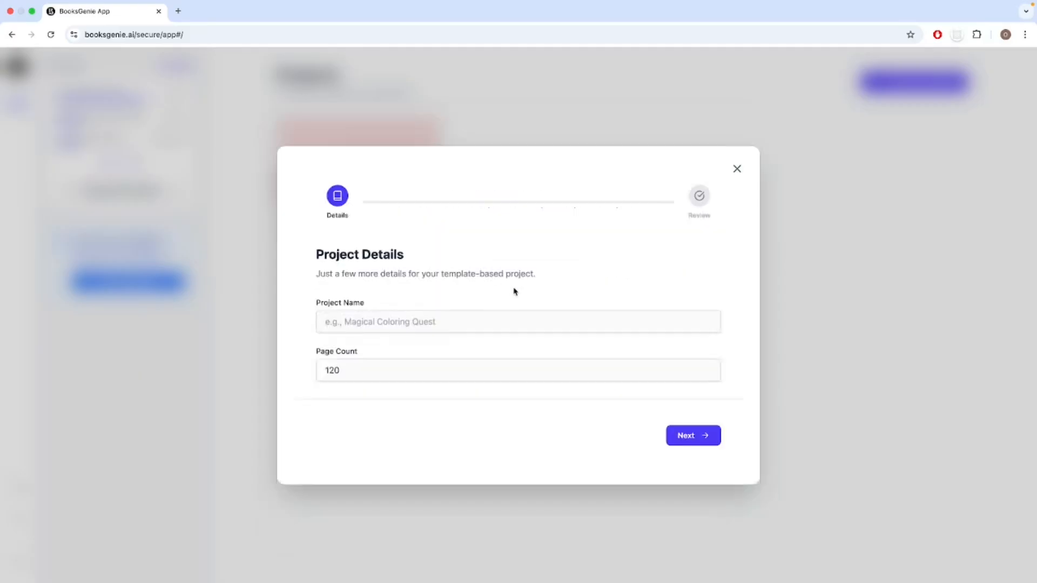
# Name the project "Wordsearch book".
pyautogui.click(456, 321)
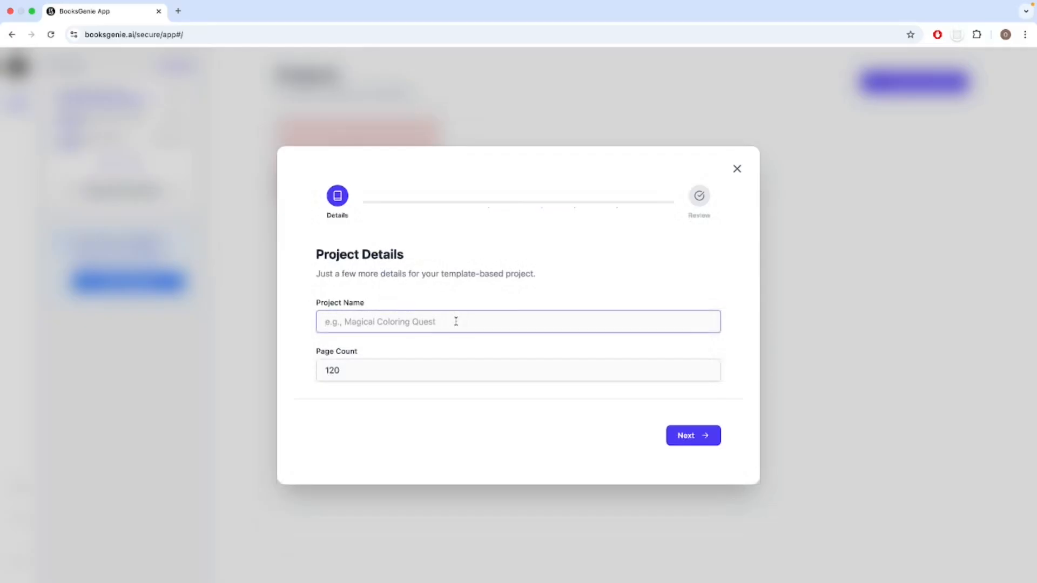
pyautogui.write('Word')
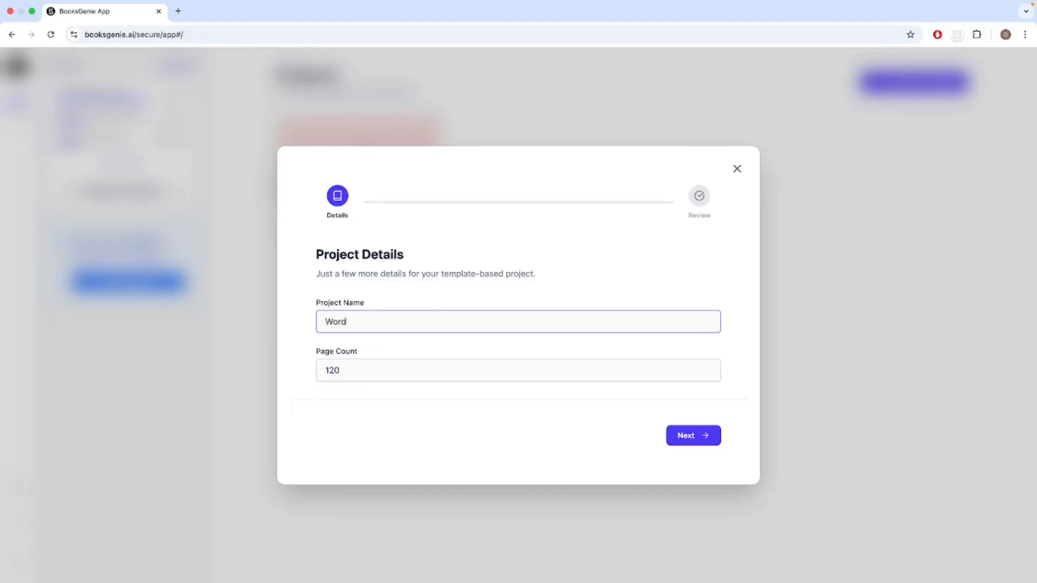
pyautogui.write('search book')
# Keep the page count at 120 and create the project from the reviewed settings.
pyautogui.moveTo(352, 370); pyautogui.dragTo(275, 372)
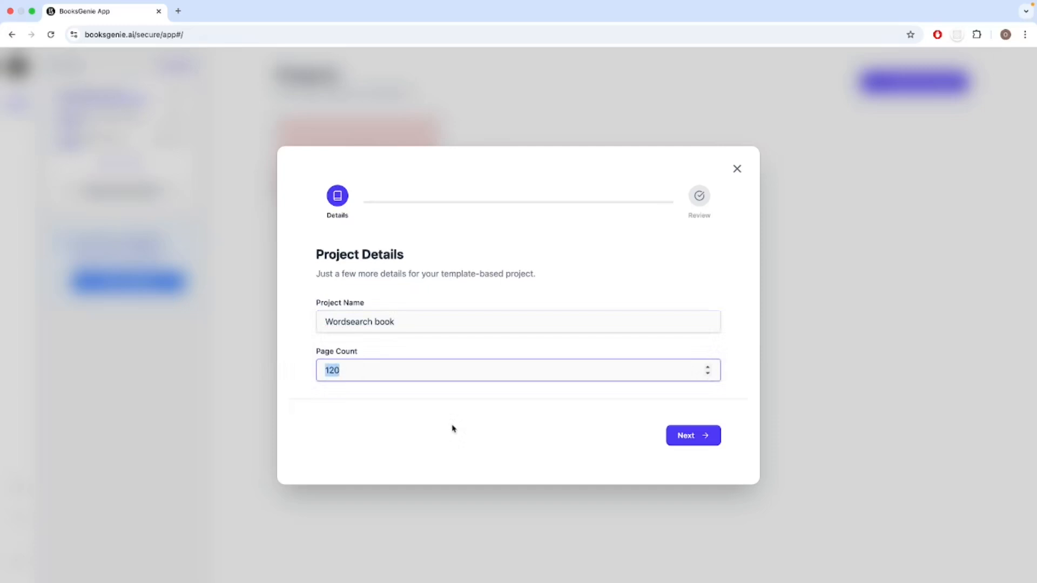
pyautogui.click(690, 441)
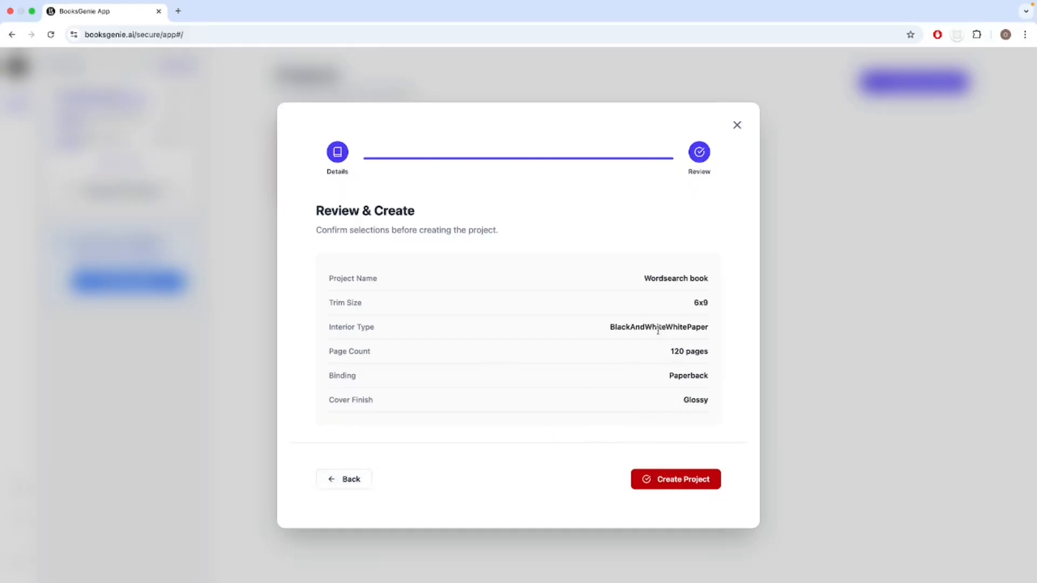
pyautogui.click(693, 484)
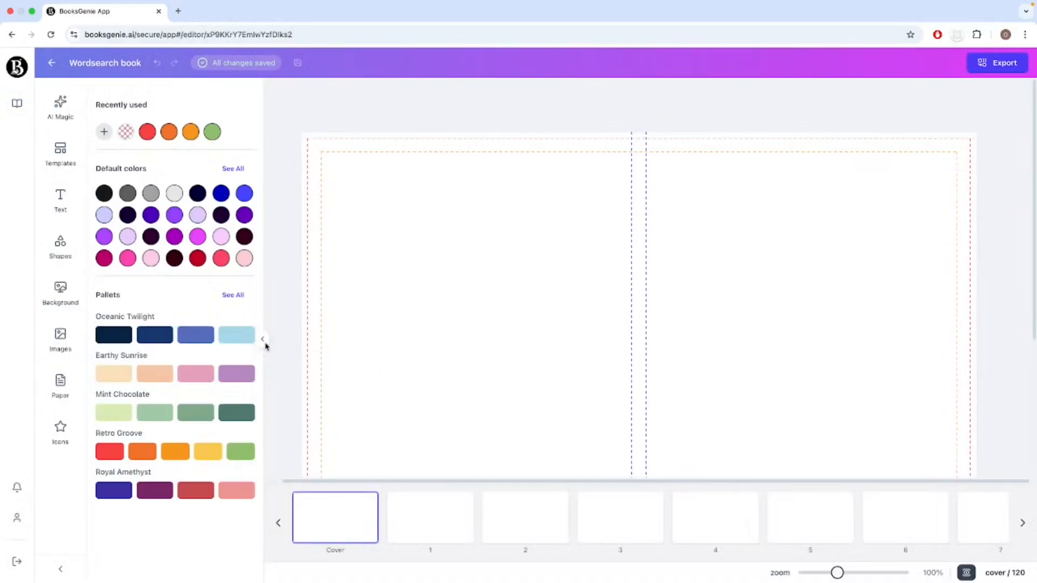
# Open the AI Magic Wordsearch generator for the new book.
pyautogui.click(263, 340)
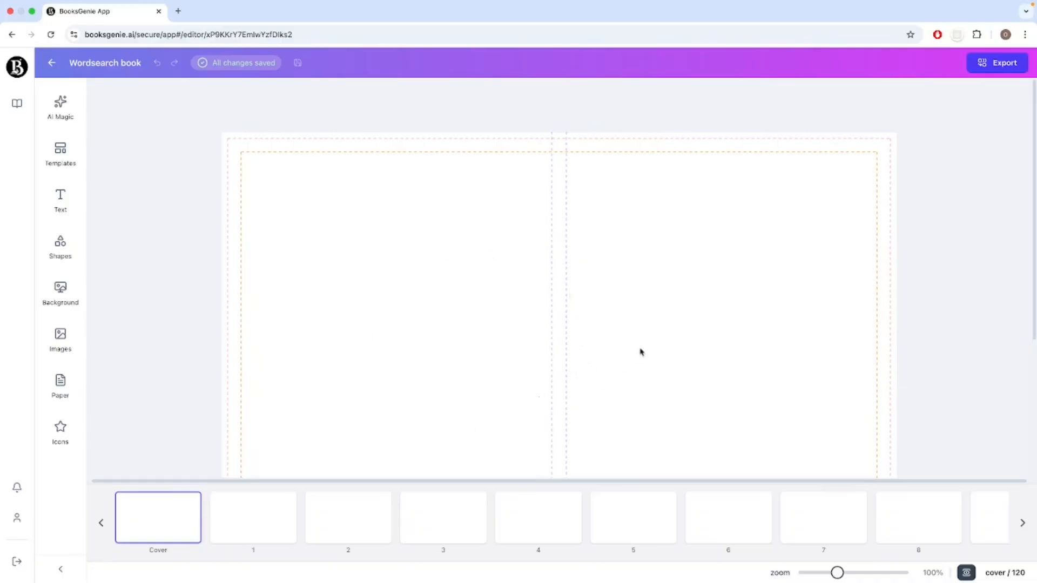
pyautogui.moveTo(257, 533)
pyautogui.click(62, 111)
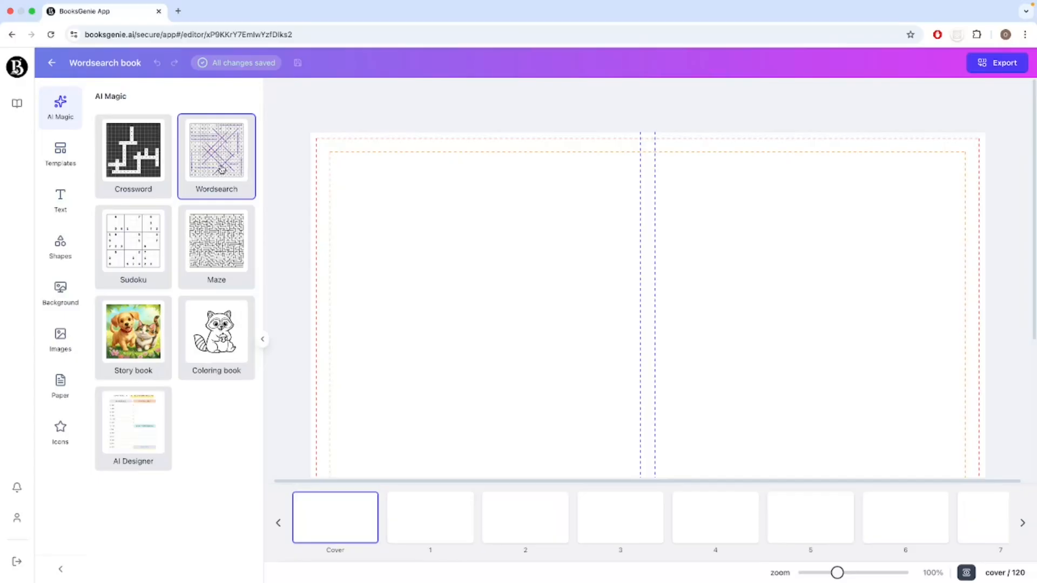
pyautogui.click(221, 170)
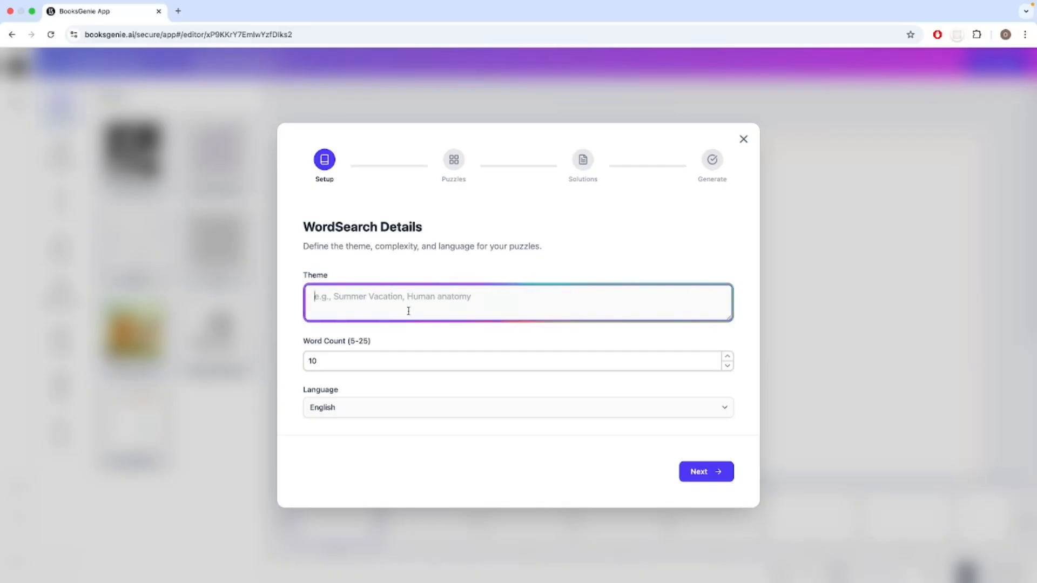
# Set the word search theme to "Camping, nature", keeping 10 words and English, and proceed to puzzle page selection.
pyautogui.write('Camping')
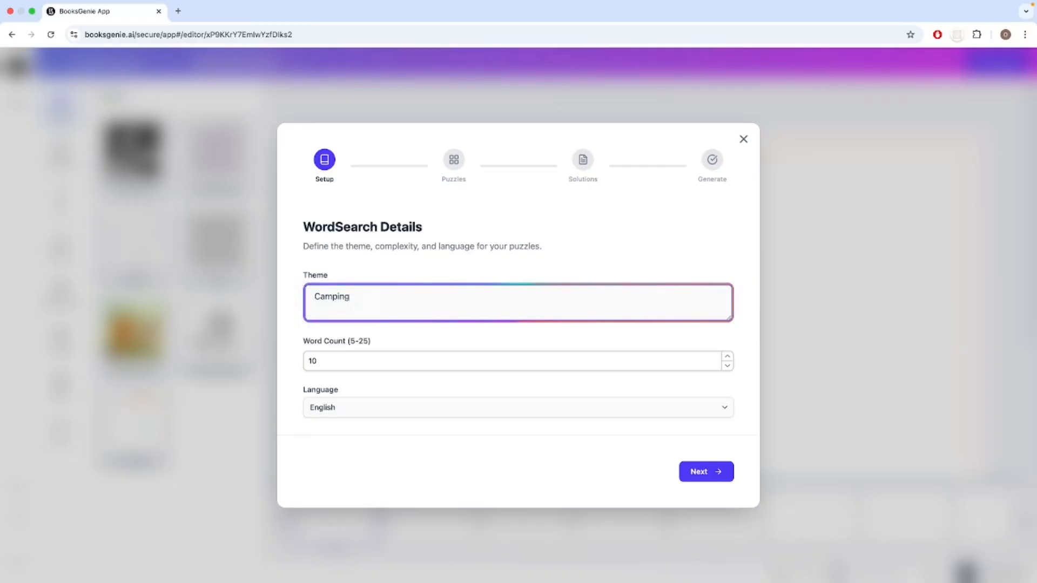
pyautogui.write(', nature')
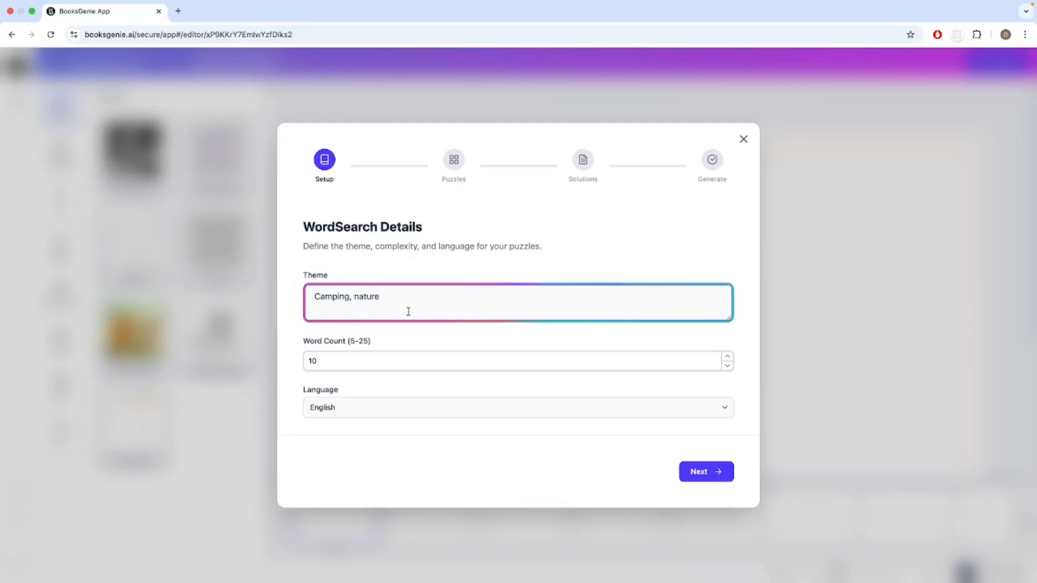
pyautogui.click(322, 362)
pyautogui.moveTo(321, 363); pyautogui.dragTo(305, 364)
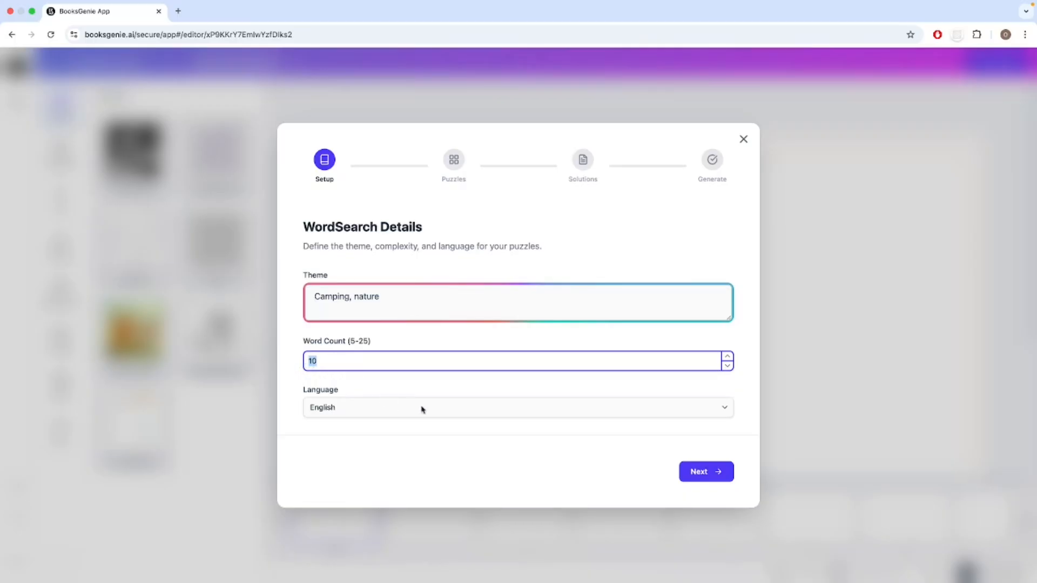
pyautogui.click(500, 410)
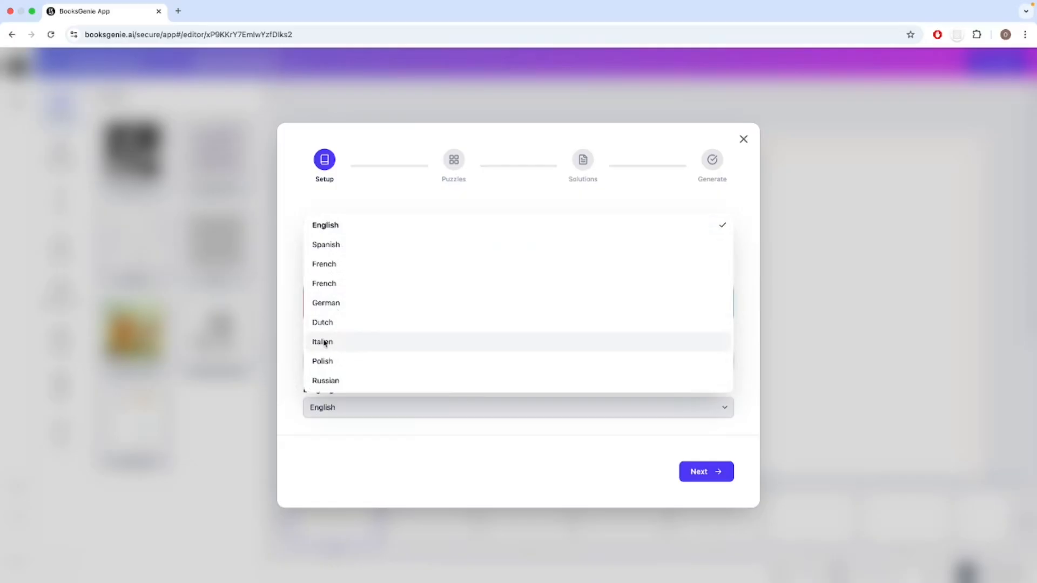
pyautogui.click(352, 229)
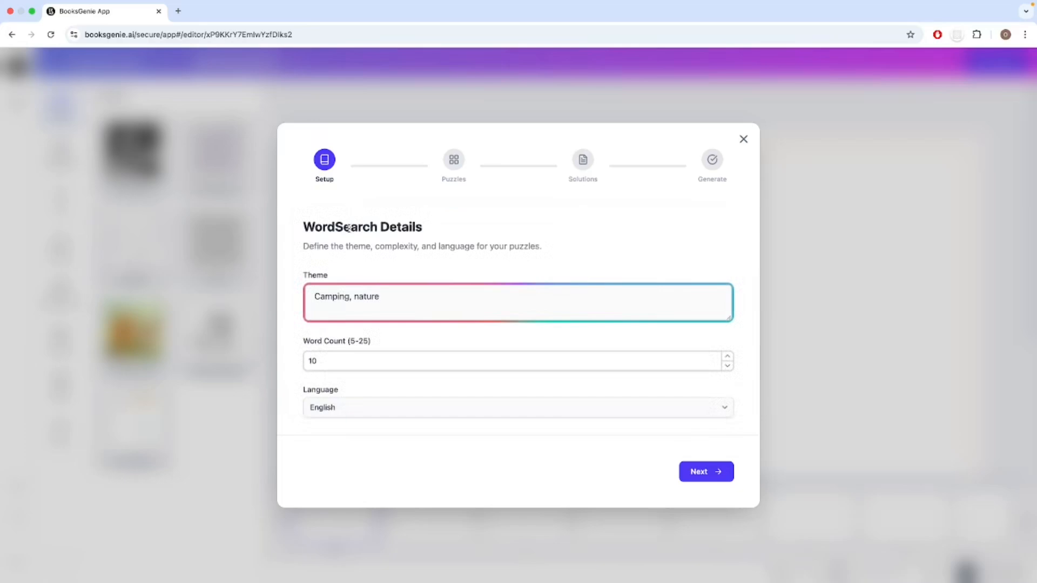
pyautogui.click(709, 480)
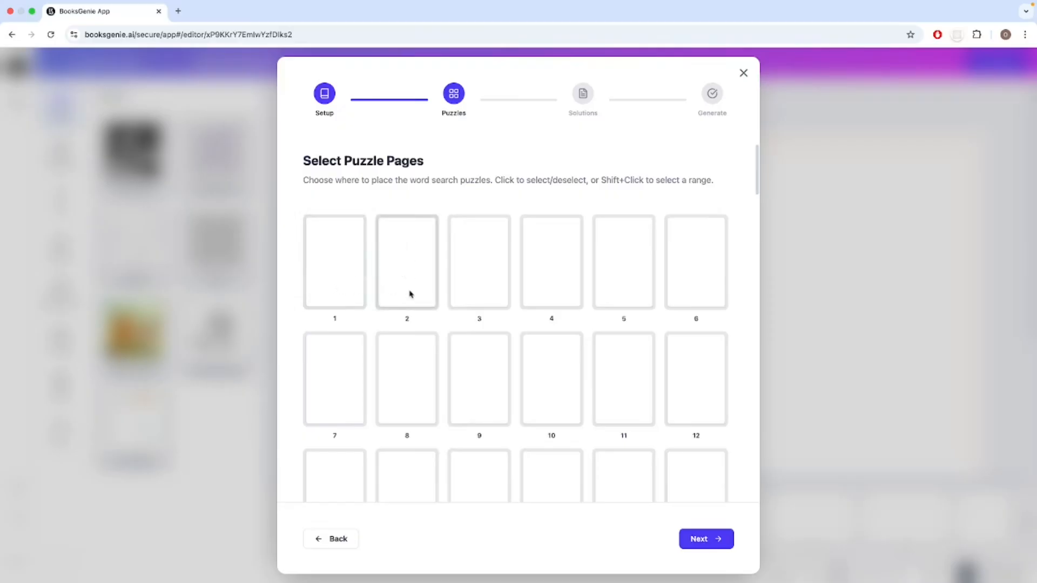
# Choose pages 3 to 6 for the word search puzzles and continue to the solution pages.
pyautogui.click(476, 286)
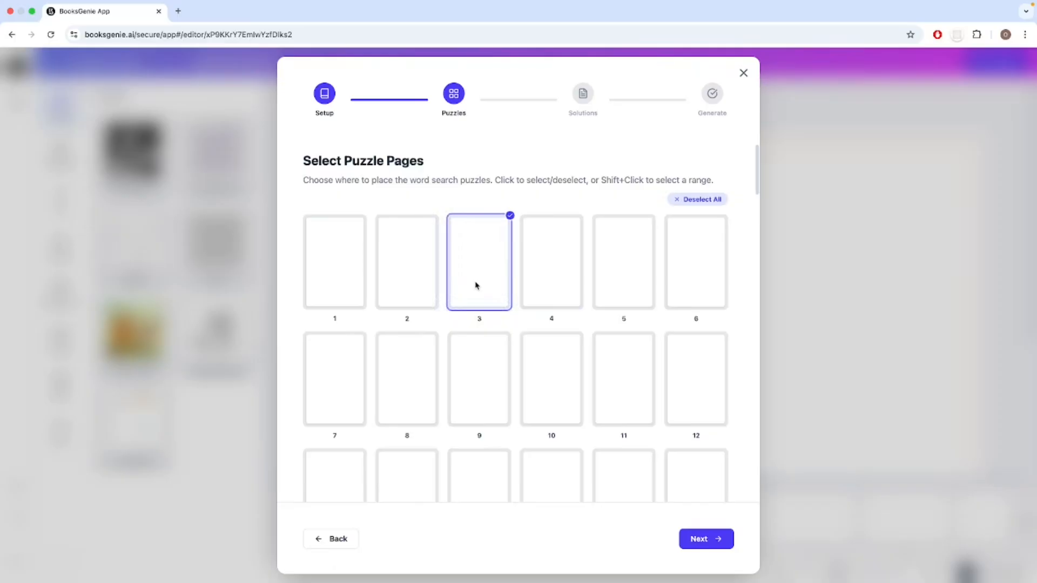
pyautogui.keyDown('shift'); pyautogui.click(689, 278); pyautogui.keyUp('shift')
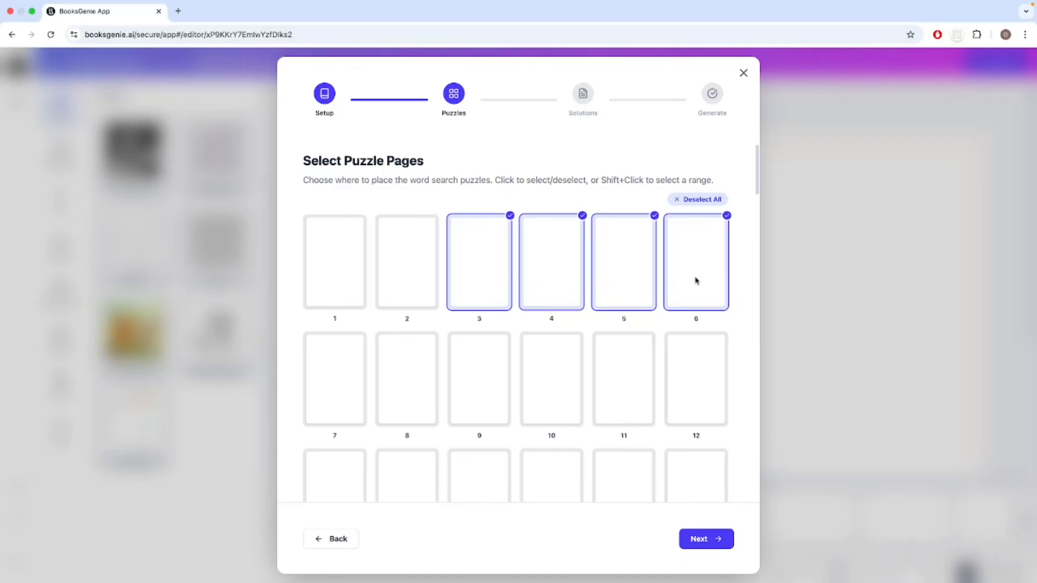
pyautogui.click(711, 546)
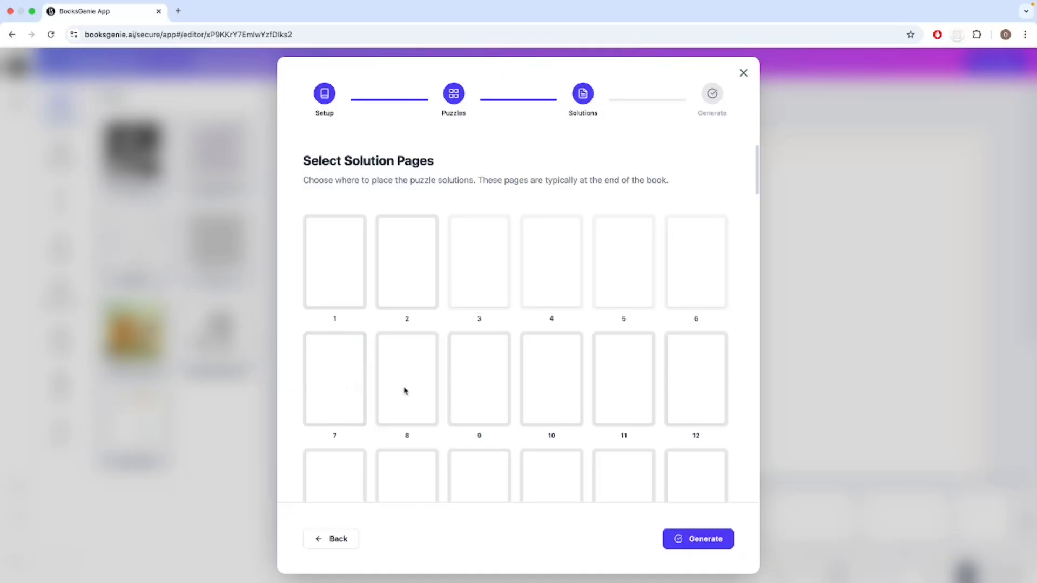
# Choose pages 9 to 12 for the puzzle solutions and generate the word searches.
pyautogui.click(486, 392)
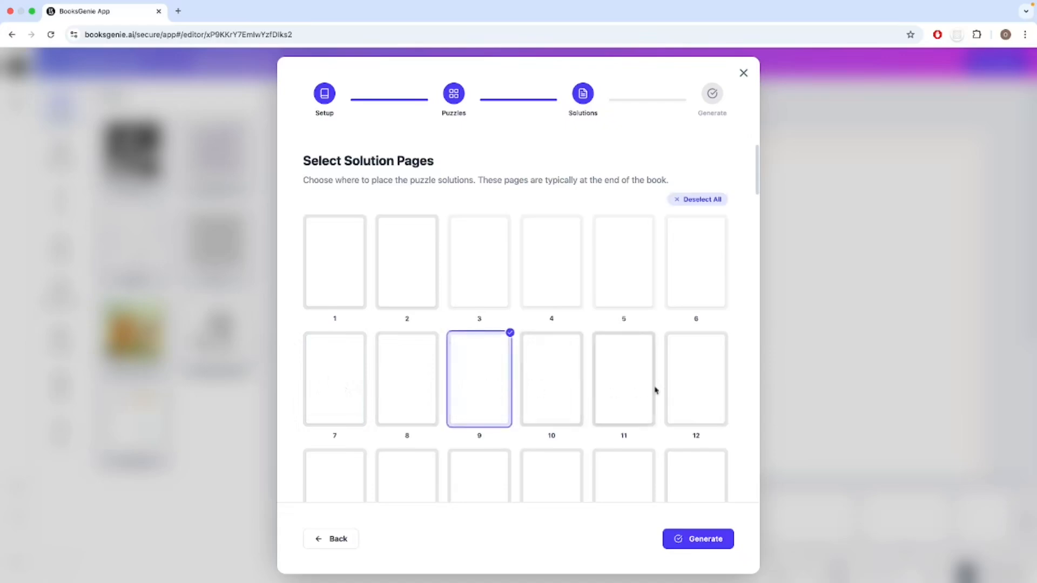
pyautogui.keyDown('shift'); pyautogui.click(699, 391); pyautogui.keyUp('shift')
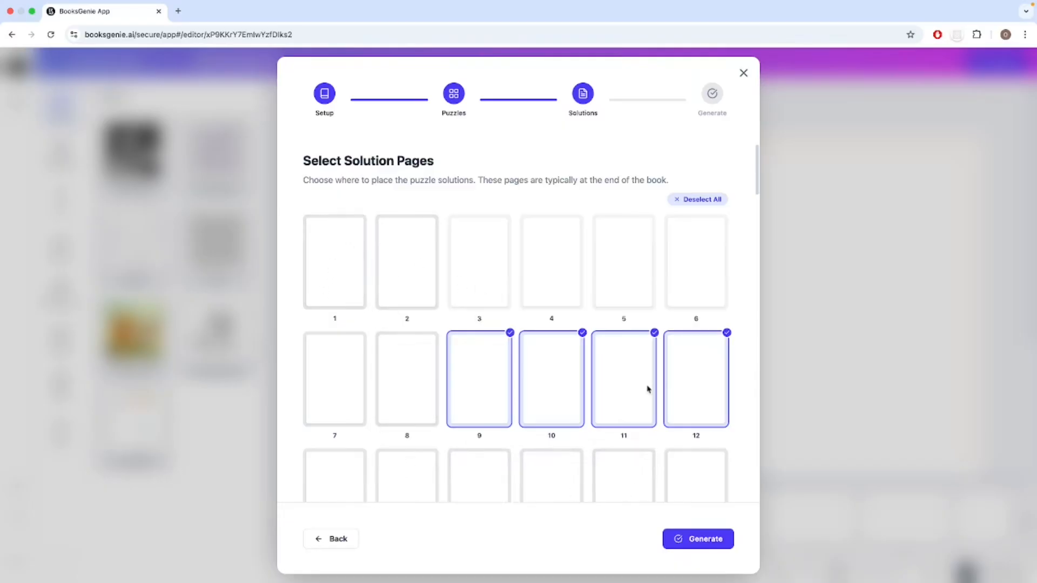
pyautogui.scroll(-4, 647, 389)
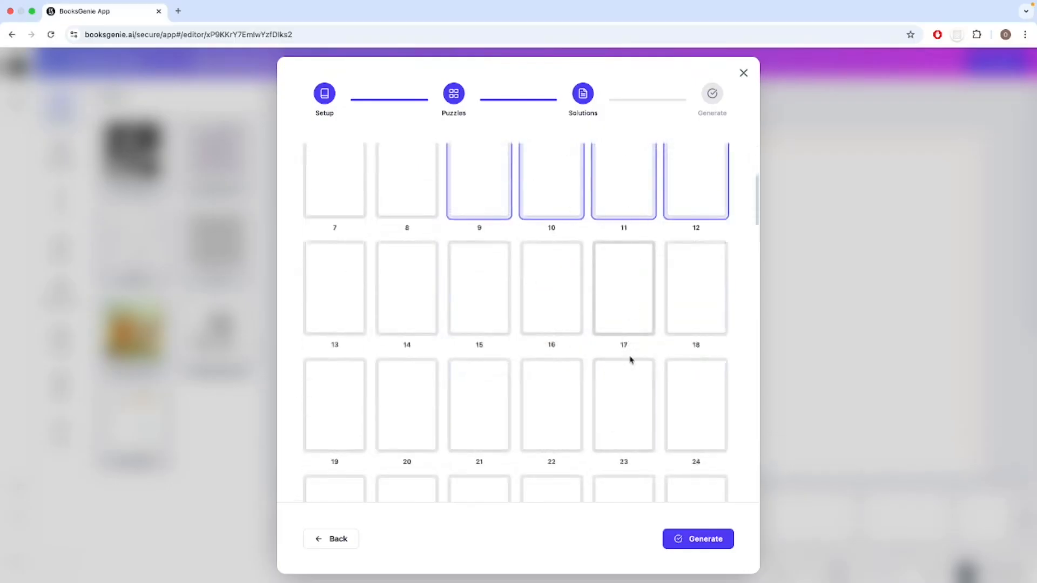
pyautogui.scroll(2, 630, 362)
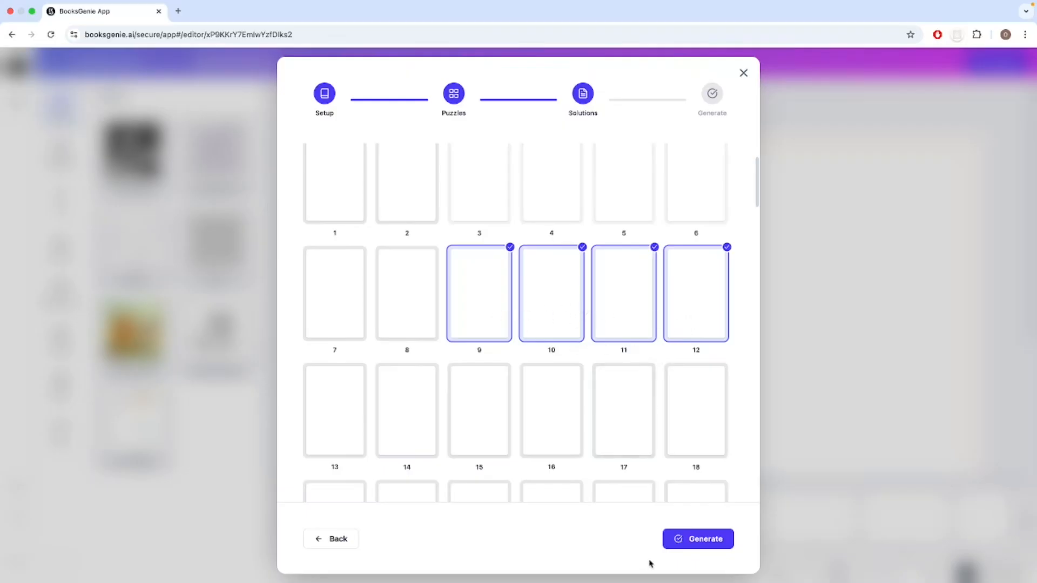
pyautogui.click(697, 541)
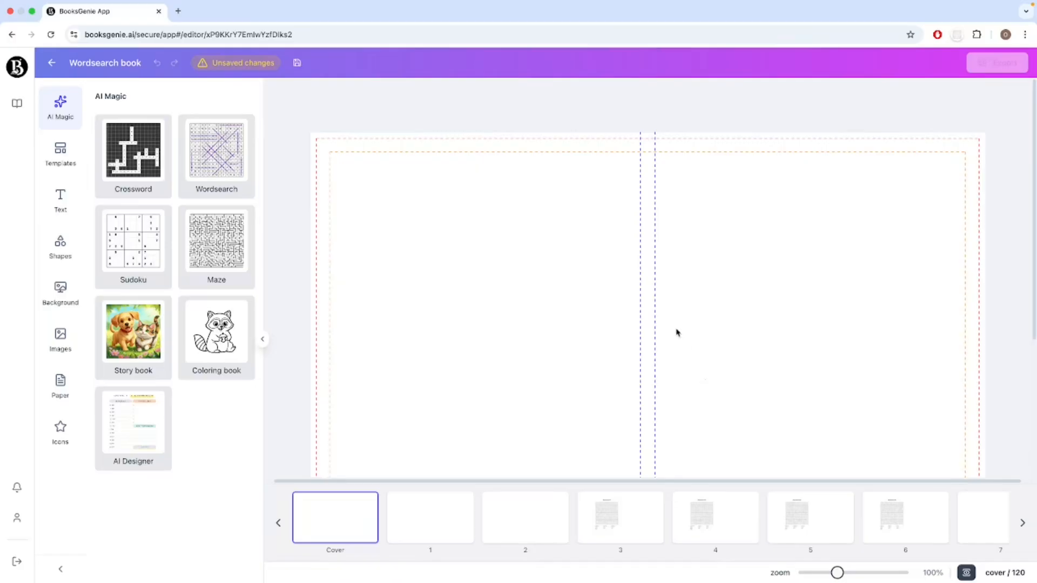
# Review the generated puzzles and word lists on pages 3 and 4, and the solution on page 9.
pyautogui.hscroll(1, 678, 310)
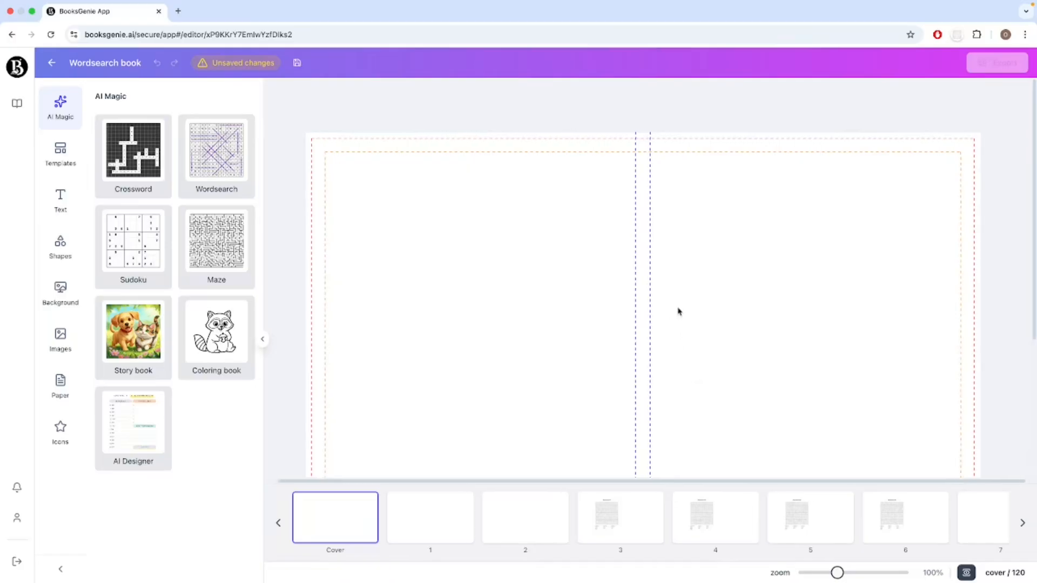
pyautogui.click(615, 528)
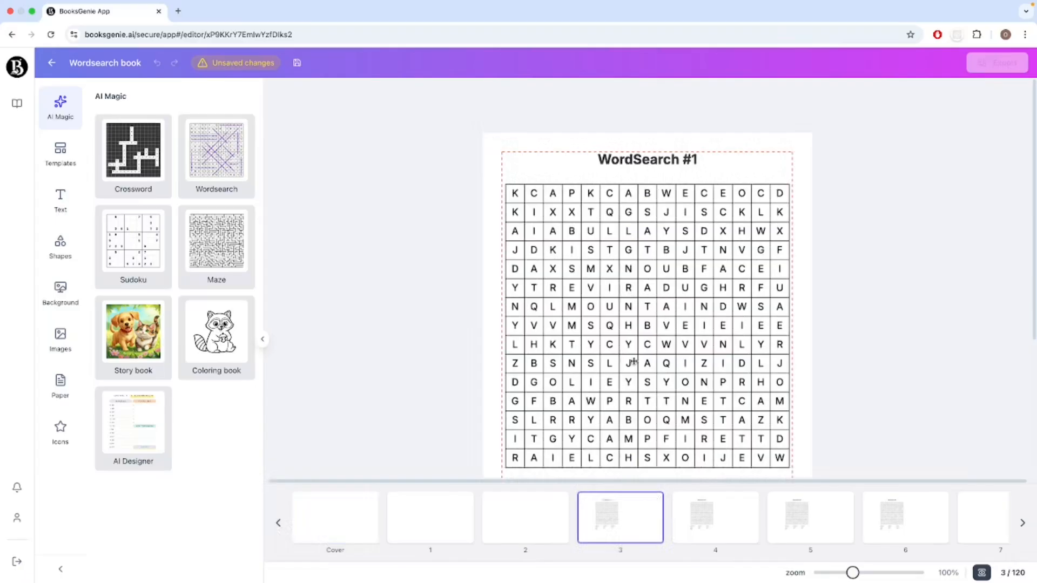
pyautogui.scroll(-1, 668, 378)
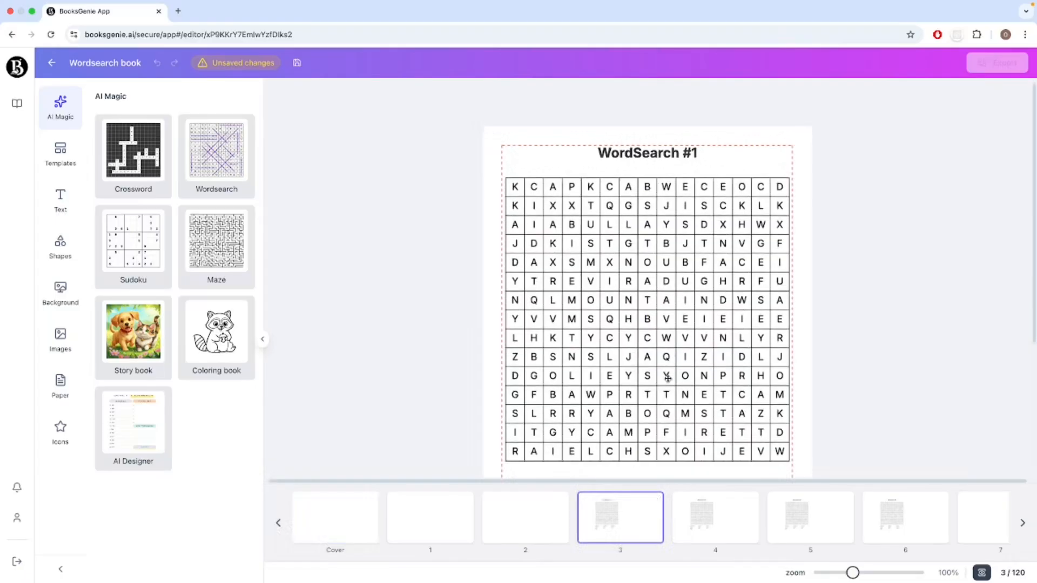
pyautogui.click(704, 530)
pyautogui.scroll(-5, 679, 391)
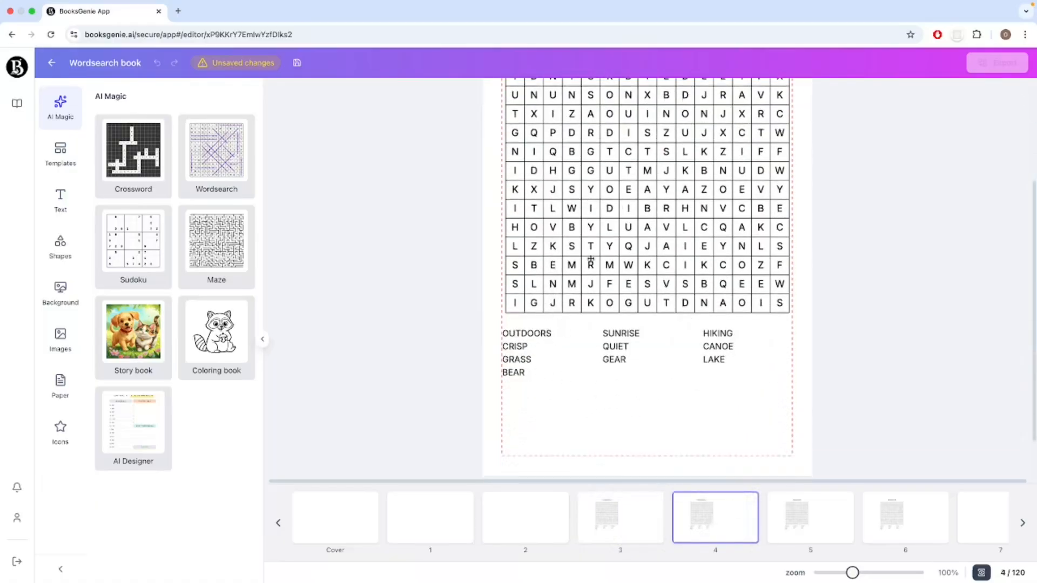
pyautogui.scroll(1, 585, 327)
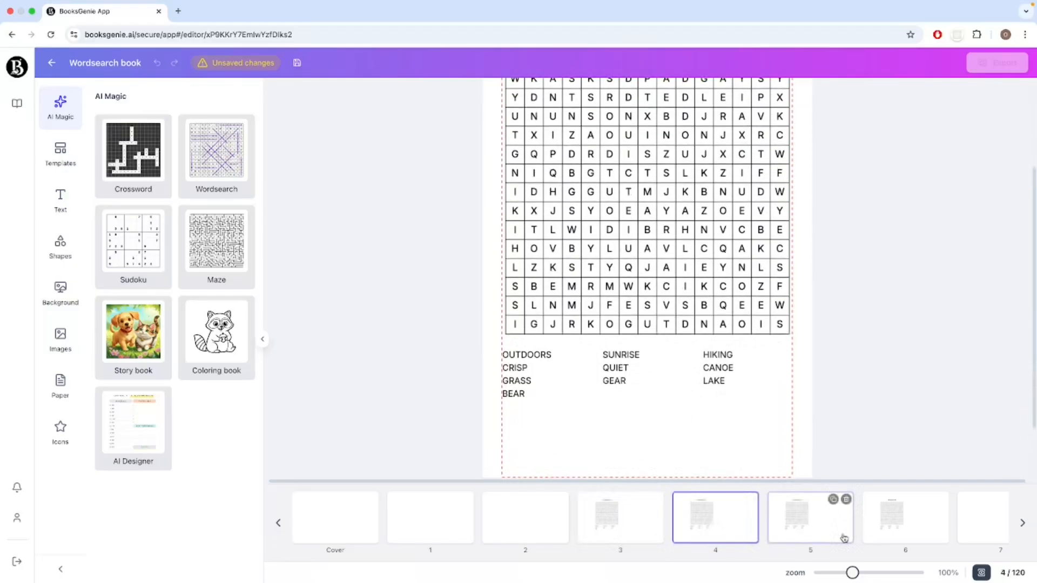
pyautogui.hscroll(1, 844, 538)
pyautogui.hscroll(4, 844, 539)
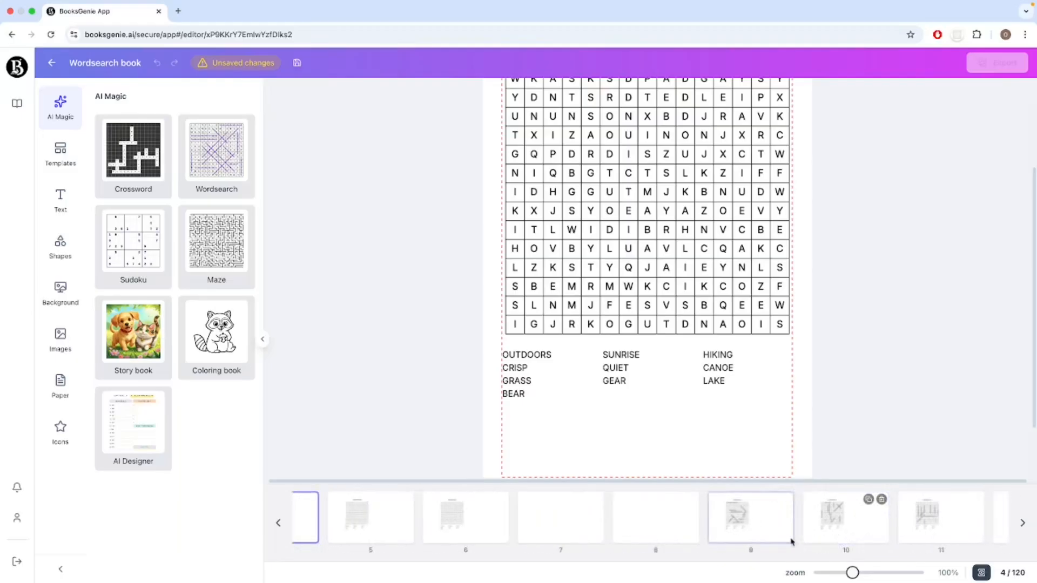
pyautogui.click(744, 527)
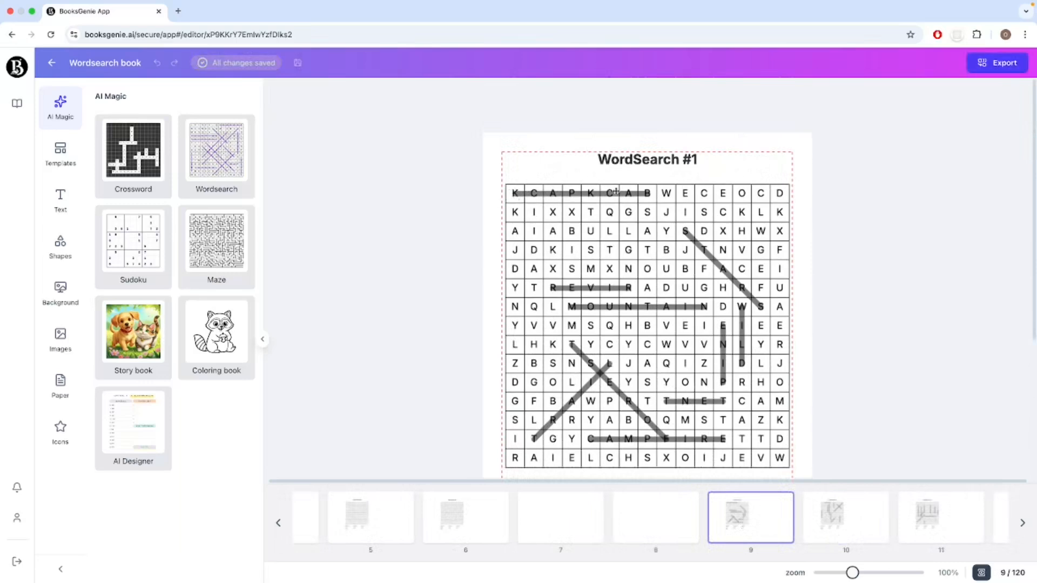
# Turn off the grid lines of the word search puzzle on page 5.
pyautogui.click(377, 528)
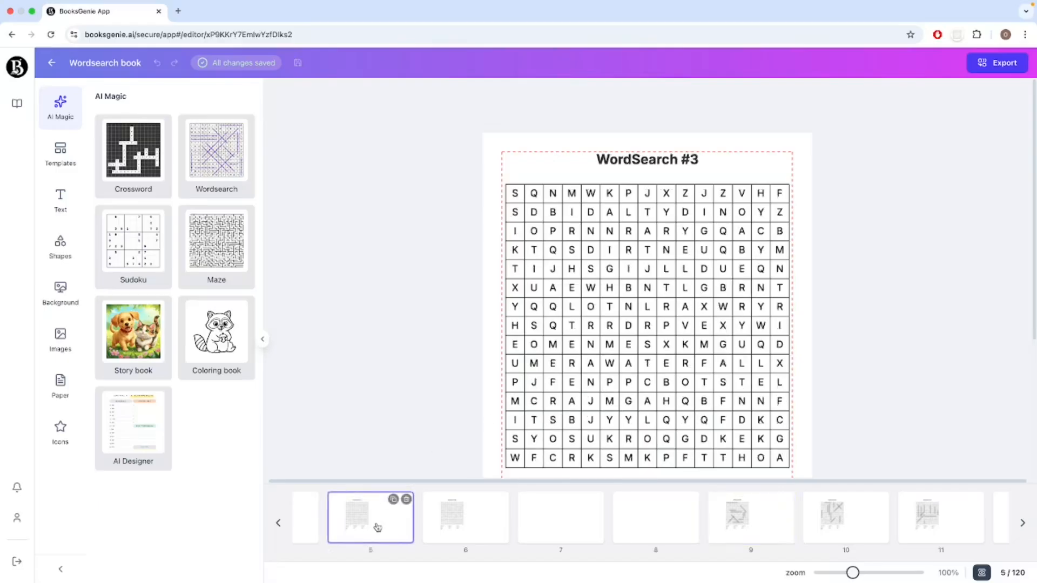
pyautogui.click(687, 281)
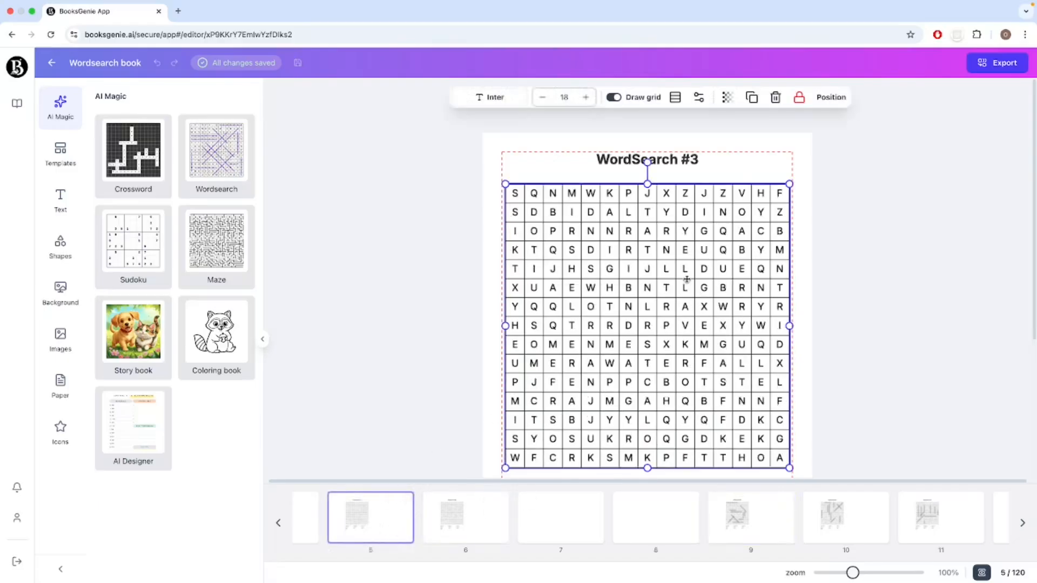
pyautogui.scroll(-2, 695, 330)
pyautogui.scroll(2, 680, 314)
pyautogui.click(614, 98)
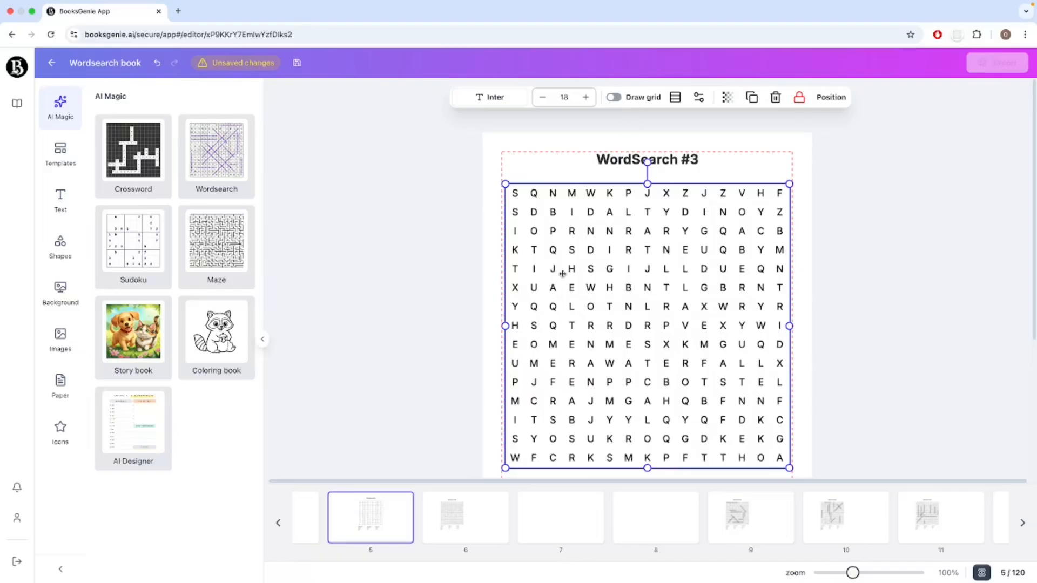
# Turn the grid lines of the word search puzzle on page 5 back on.
pyautogui.click(752, 165)
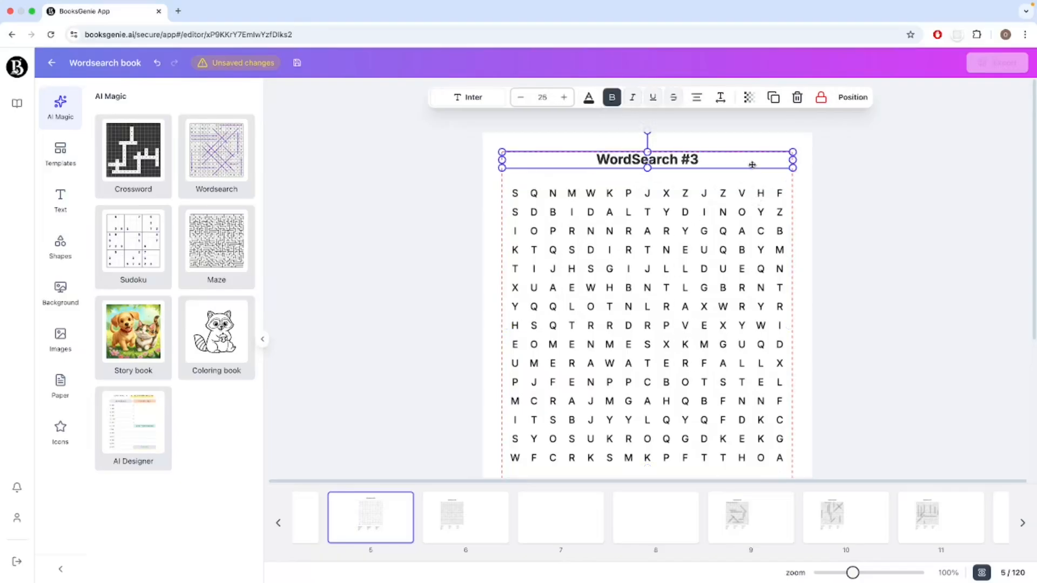
pyautogui.click(693, 320)
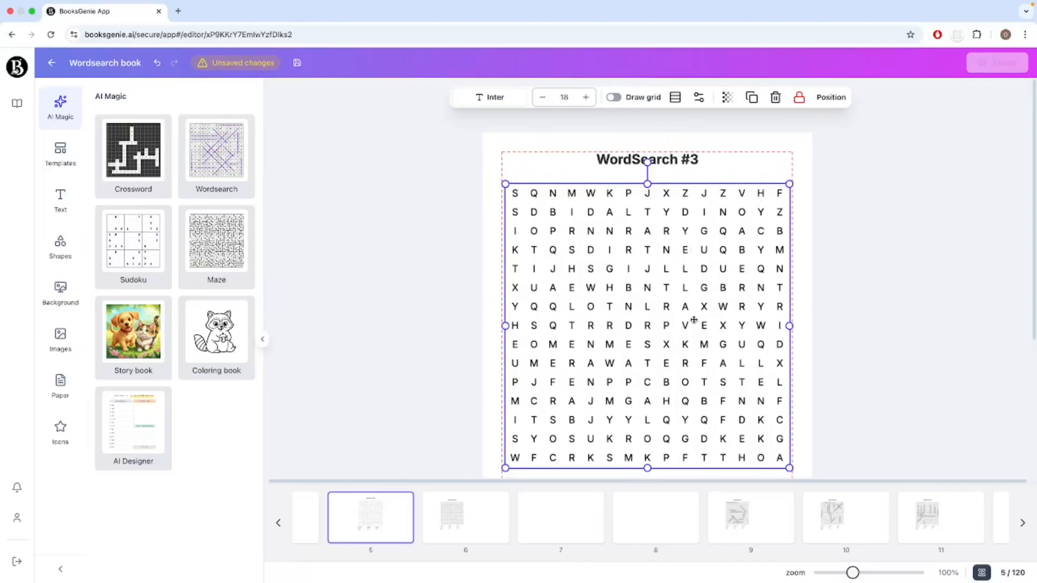
pyautogui.click(614, 98)
# Try green for the grid lines on page 5, set them to black and set the grid line width to 115.
pyautogui.click(675, 97)
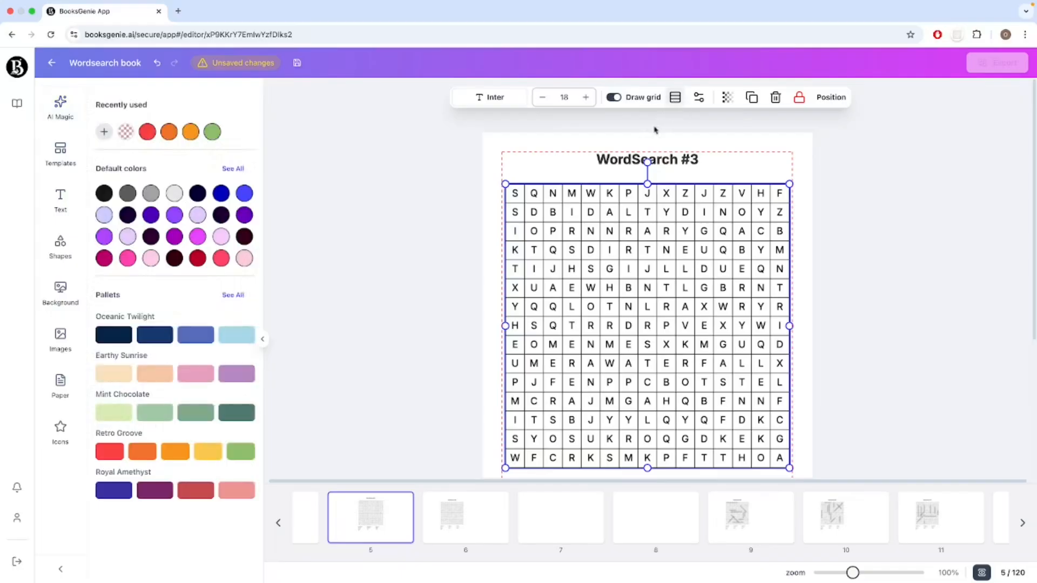
pyautogui.click(213, 132)
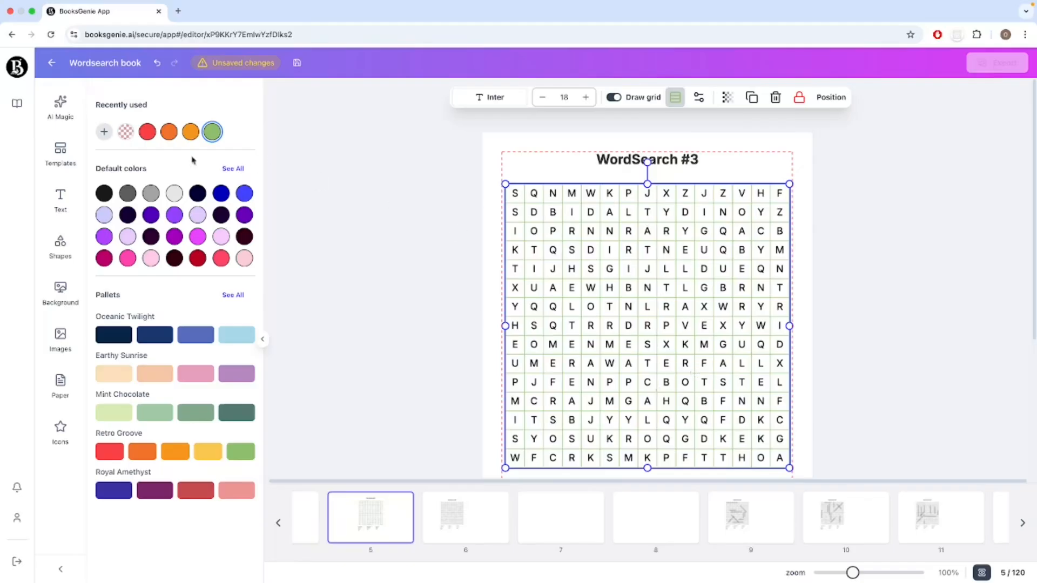
pyautogui.click(105, 194)
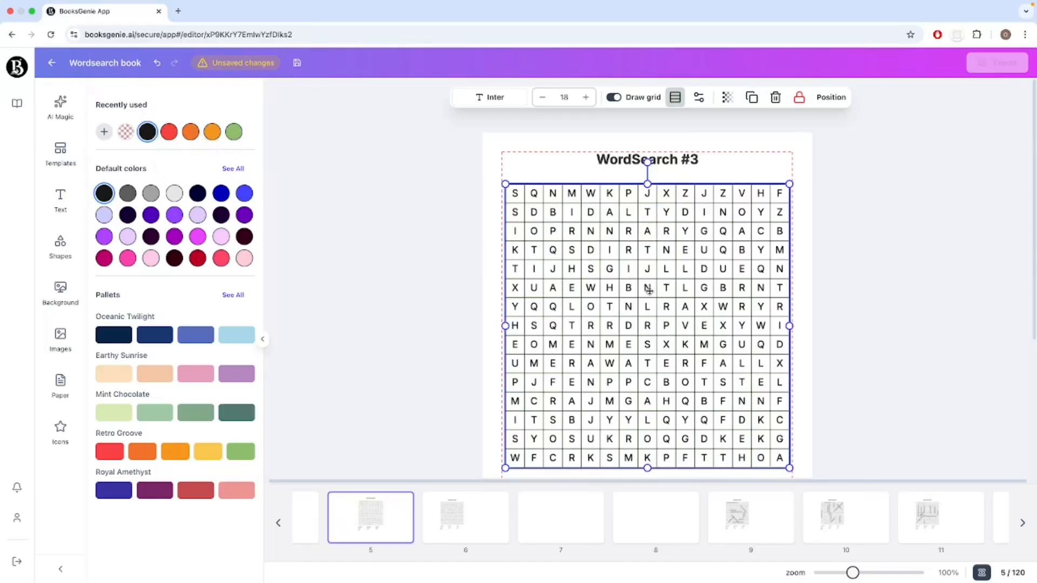
pyautogui.click(699, 97)
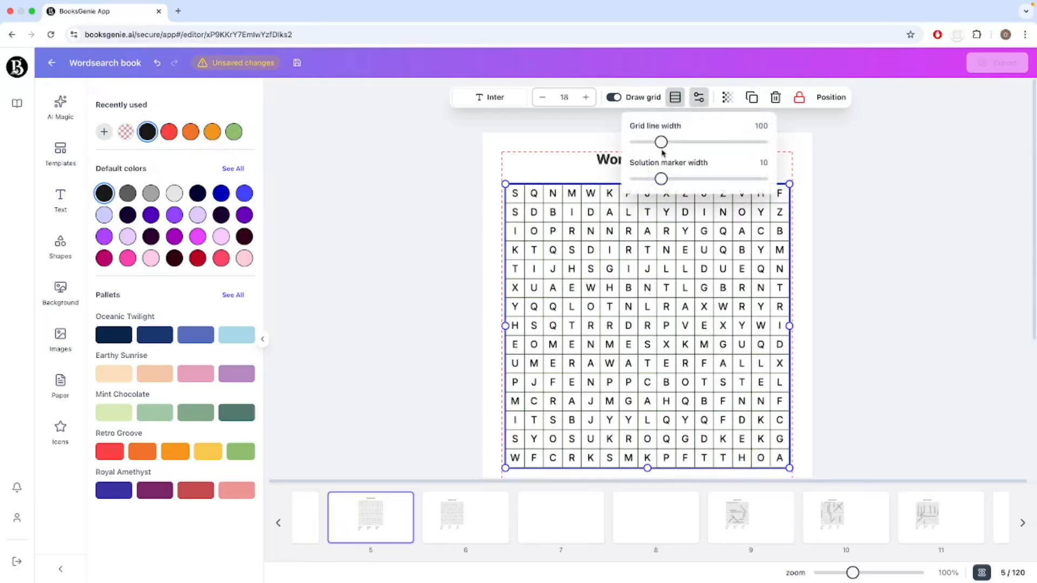
pyautogui.moveTo(661, 142)
pyautogui.mouseDown()
pyautogui.moveTo(777, 148)
pyautogui.moveTo(652, 143)
pyautogui.moveTo(682, 145)
pyautogui.moveTo(665, 148)
pyautogui.mouseUp()
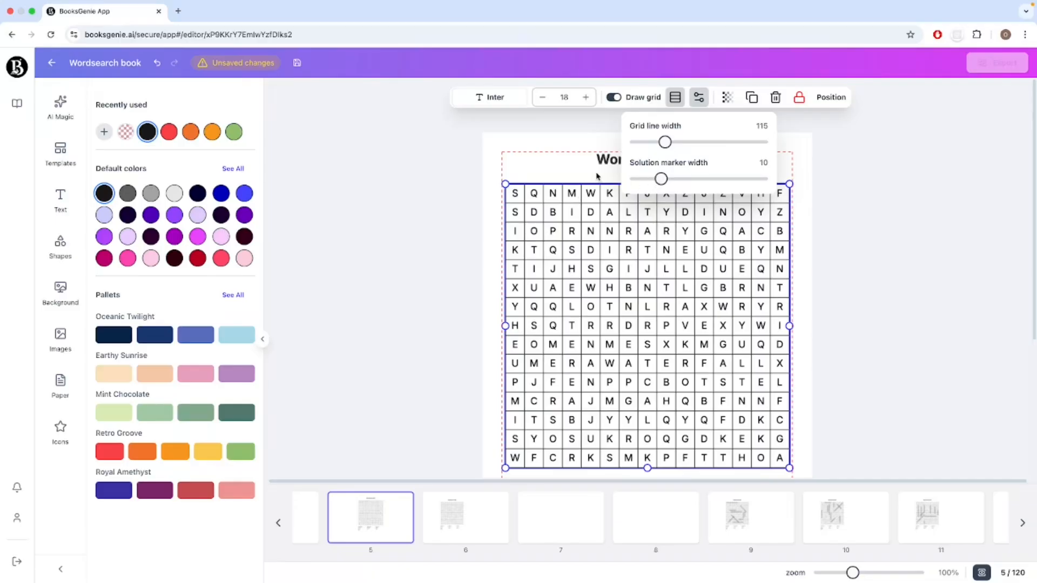
# Set the solution marker width of the word search solution on page 9 to 18.
pyautogui.click(752, 535)
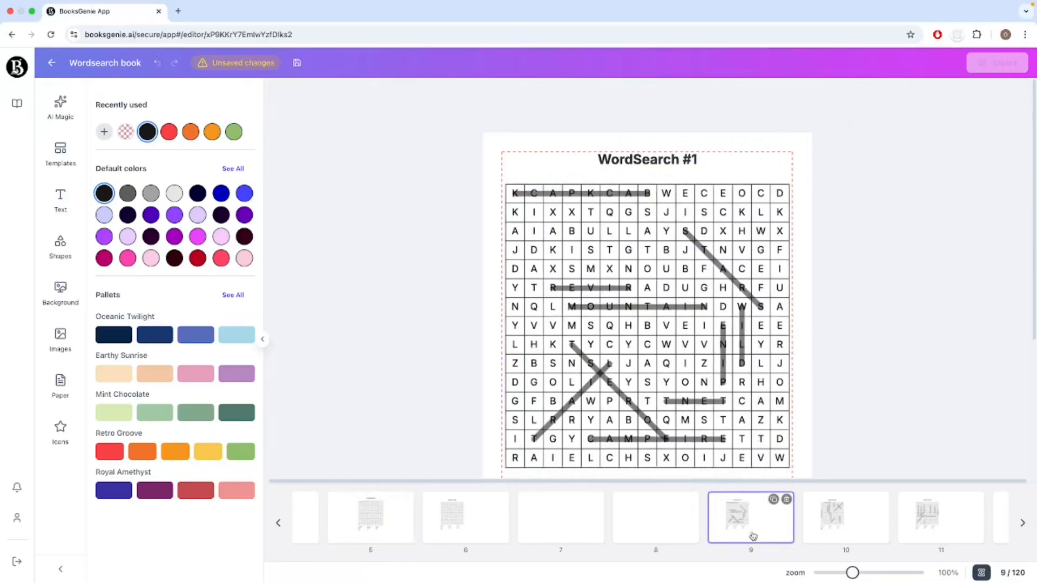
pyautogui.click(692, 361)
pyautogui.click(685, 98)
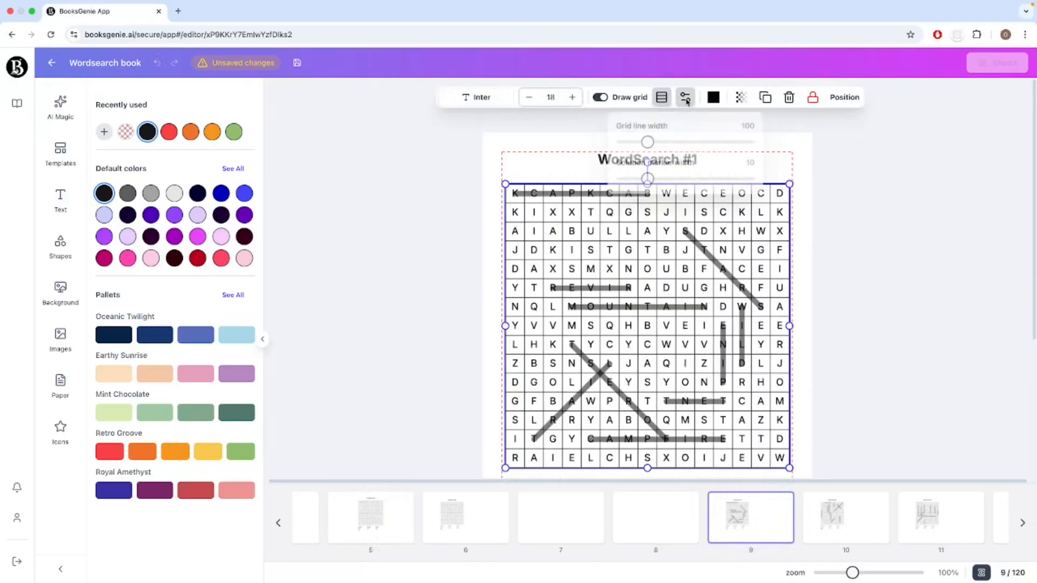
pyautogui.moveTo(648, 178)
pyautogui.mouseDown()
pyautogui.moveTo(714, 182)
pyautogui.moveTo(667, 181)
pyautogui.mouseUp()
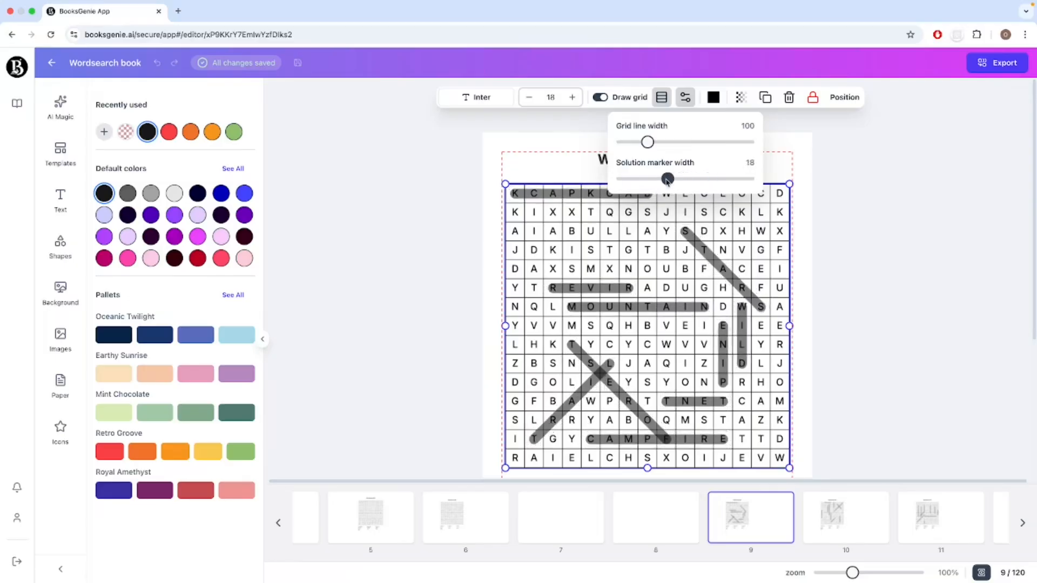
# Try green for the solution markers on page 9 and return them to black.
pyautogui.click(712, 100)
pyautogui.click(713, 101)
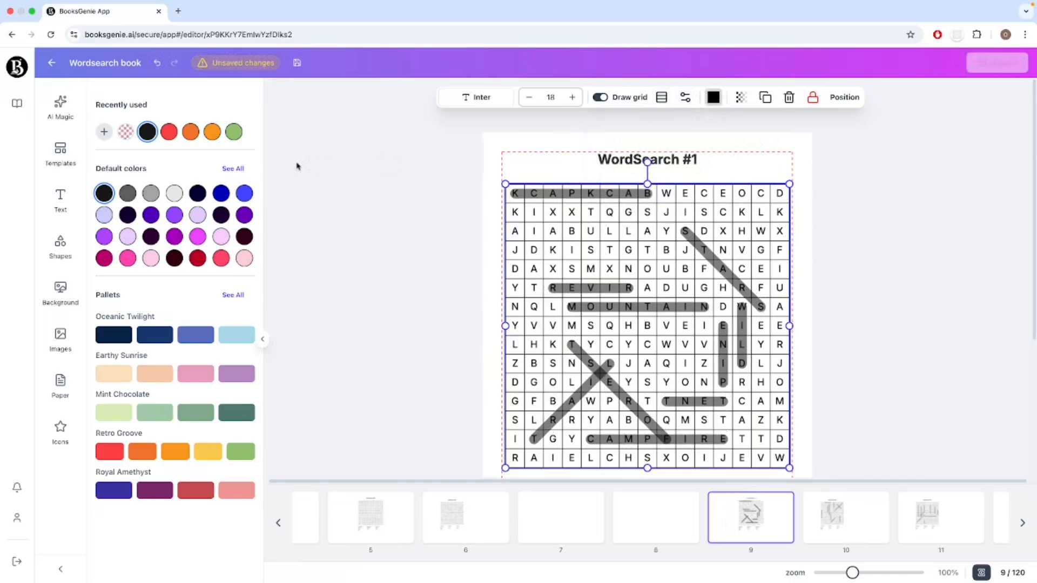
pyautogui.click(235, 131)
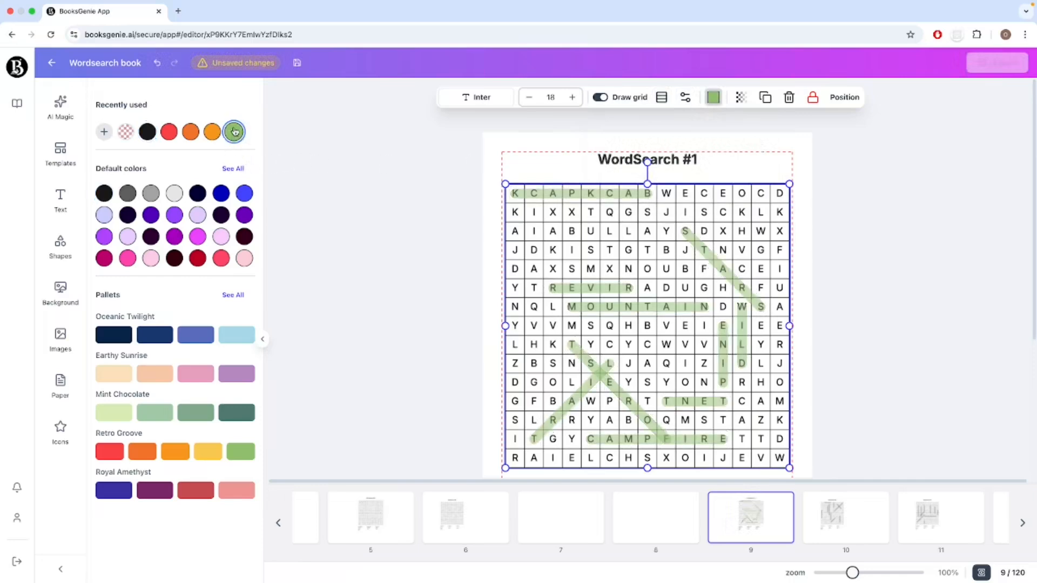
pyautogui.click(147, 133)
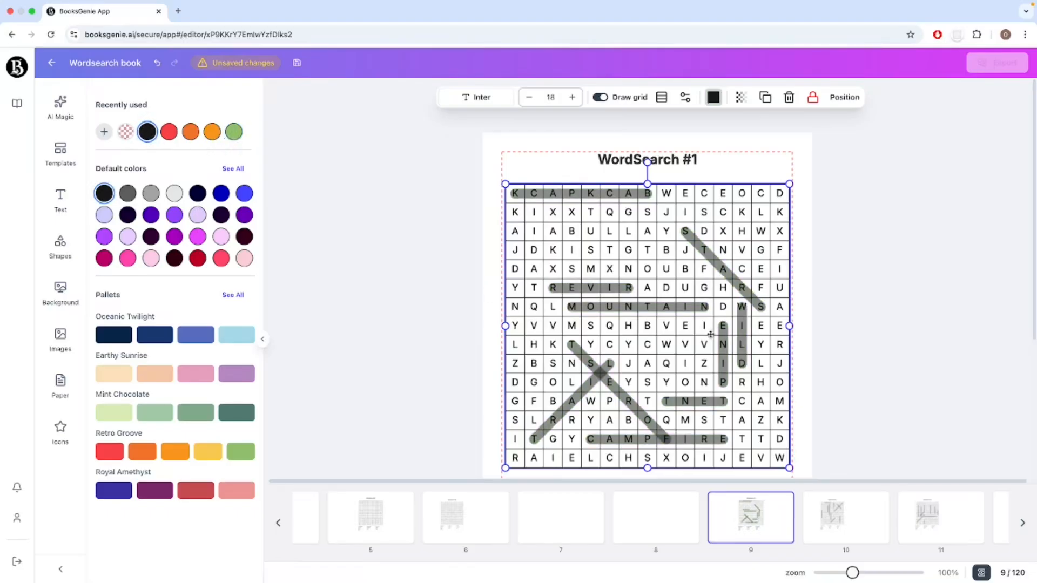
# Turn off the grid lines of the word search puzzle on page 6.
pyautogui.click(463, 522)
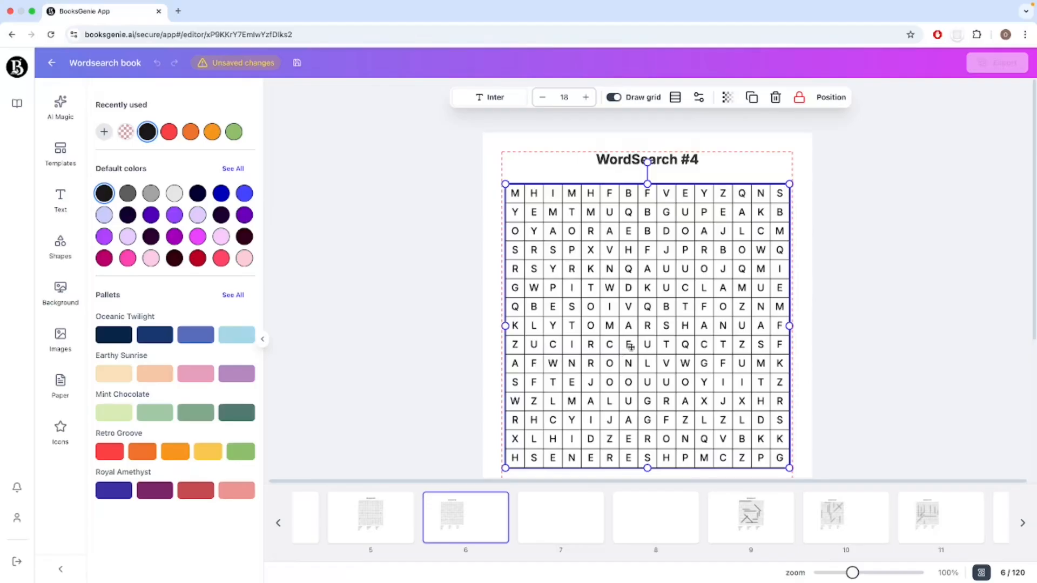
pyautogui.click(615, 99)
pyautogui.click(586, 182)
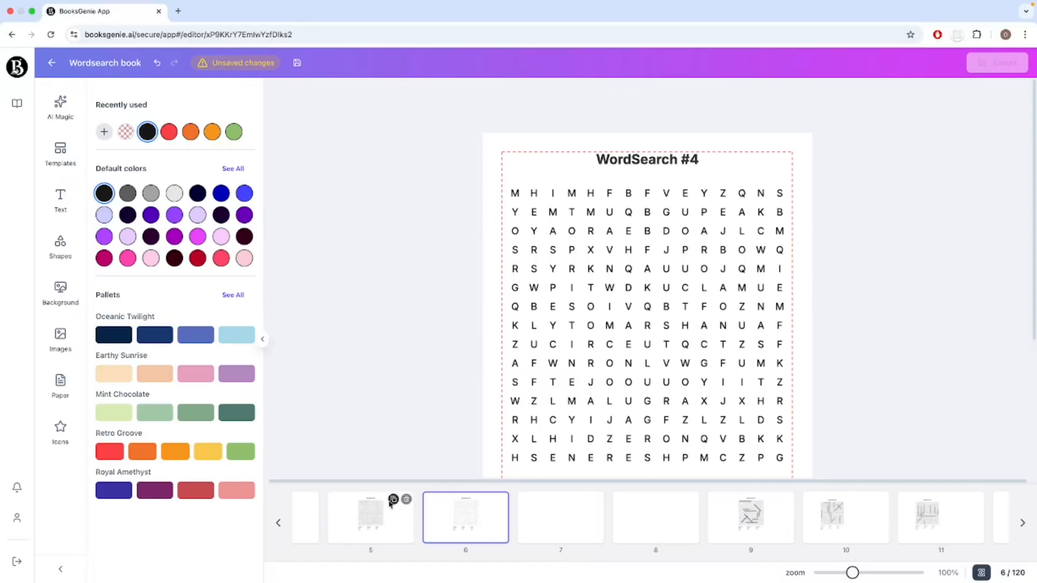
# Apply the style of the page 6 word search without grid lines to similar elements on all pages.
pyautogui.click(386, 521)
pyautogui.click(470, 523)
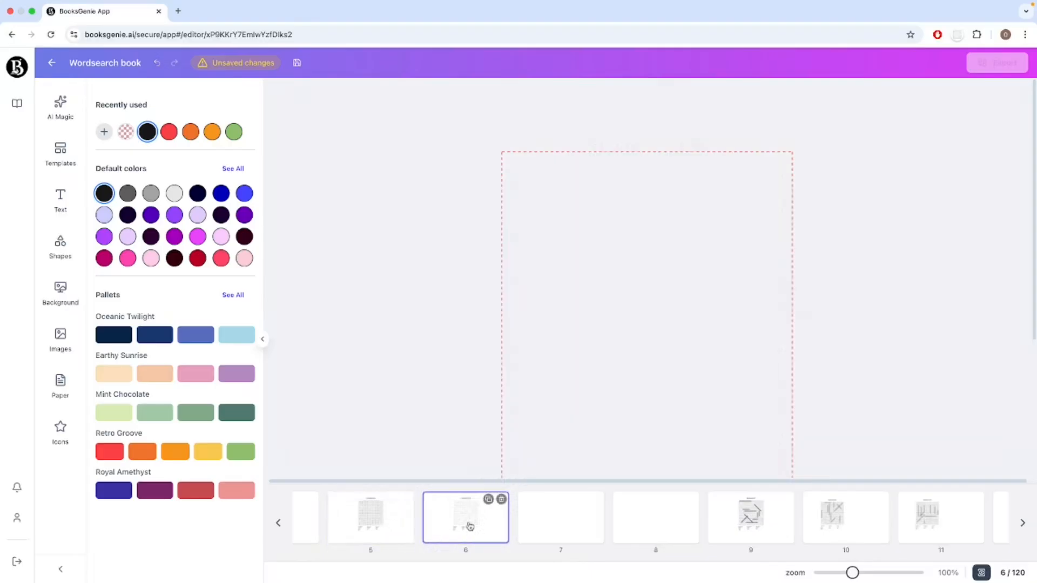
pyautogui.click(626, 287)
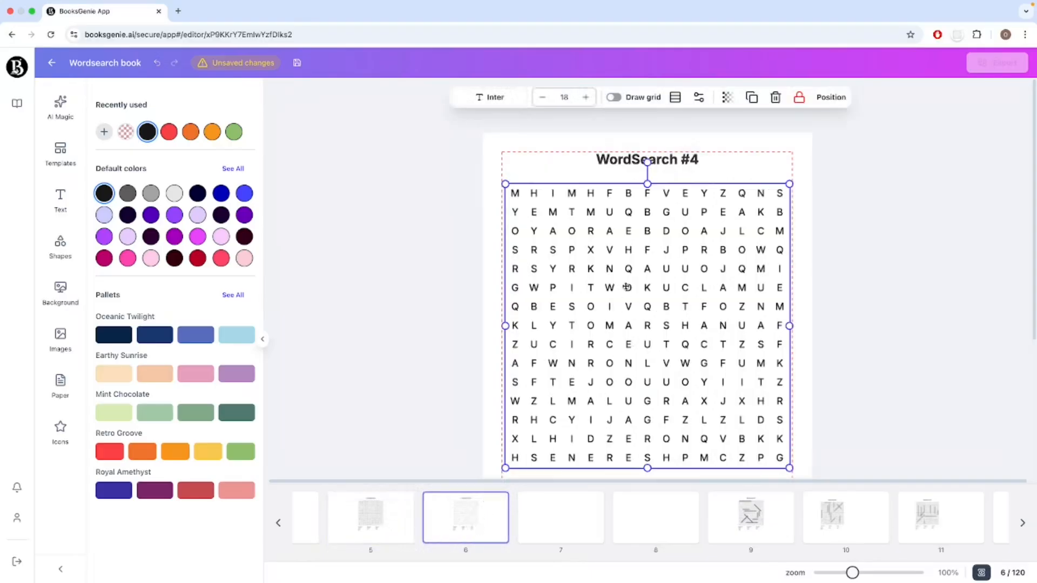
pyautogui.rightClick(627, 287)
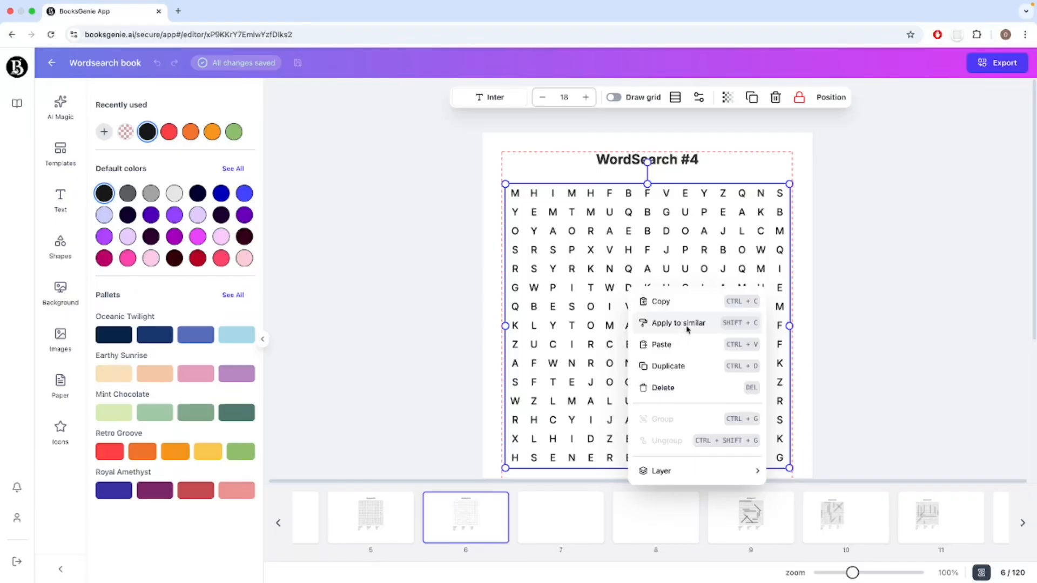
pyautogui.click(679, 323)
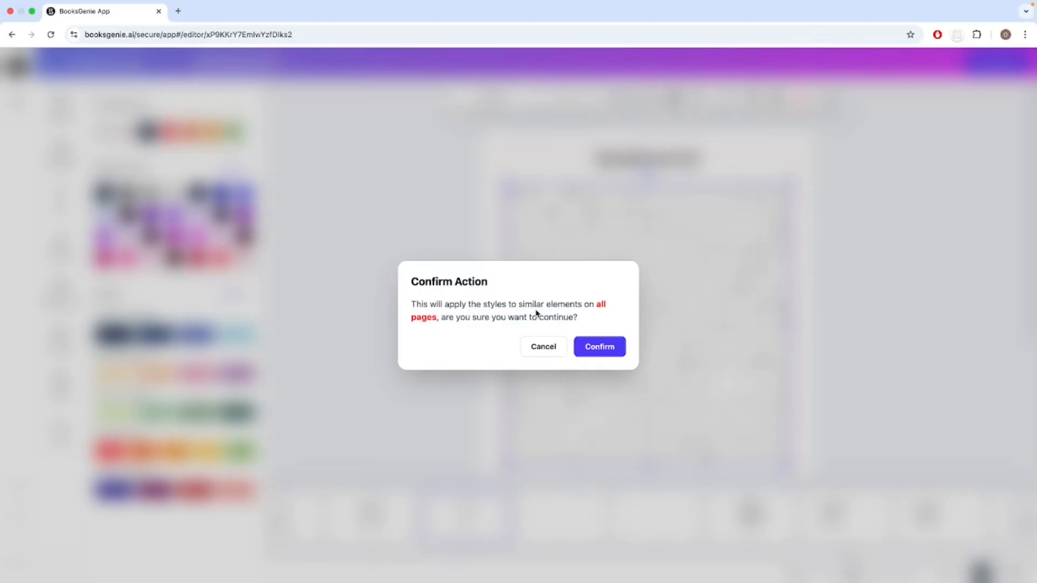
pyautogui.click(607, 350)
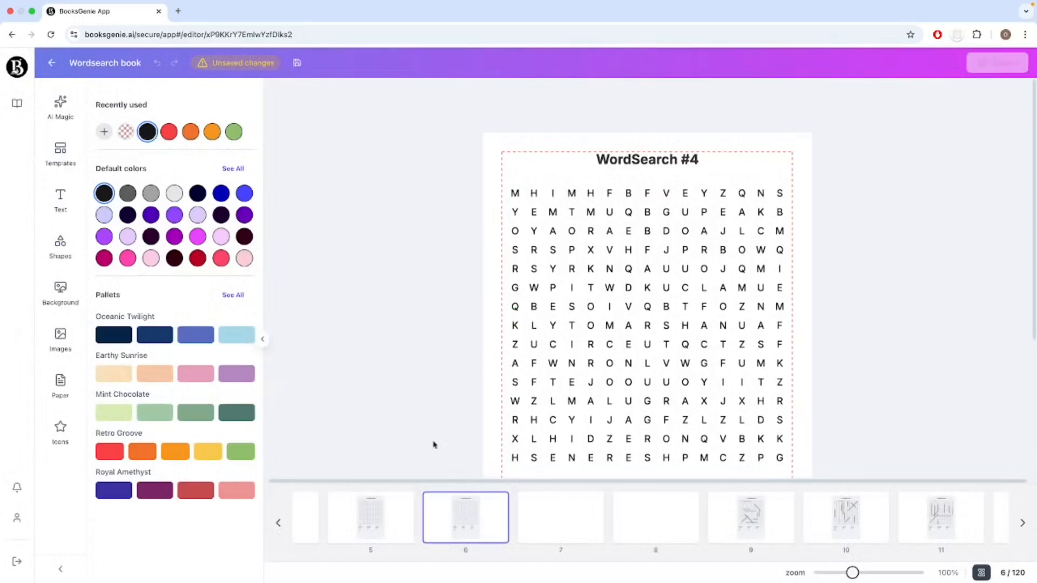
# Check the applied word search style on puzzle pages 5 and 6 and on solution page 10.
pyautogui.click(380, 532)
pyautogui.click(629, 326)
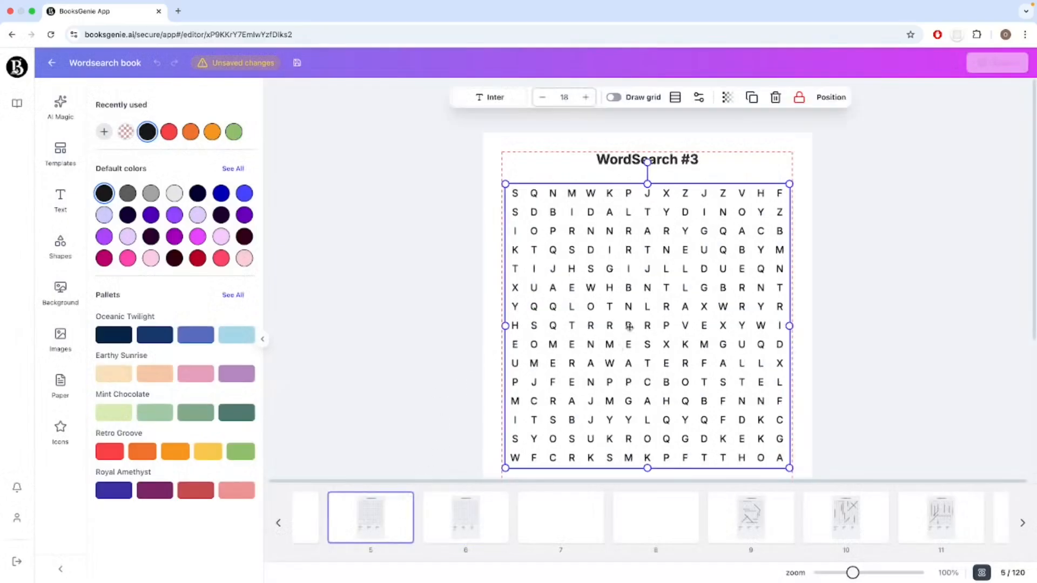
pyautogui.click(465, 517)
pyautogui.click(712, 306)
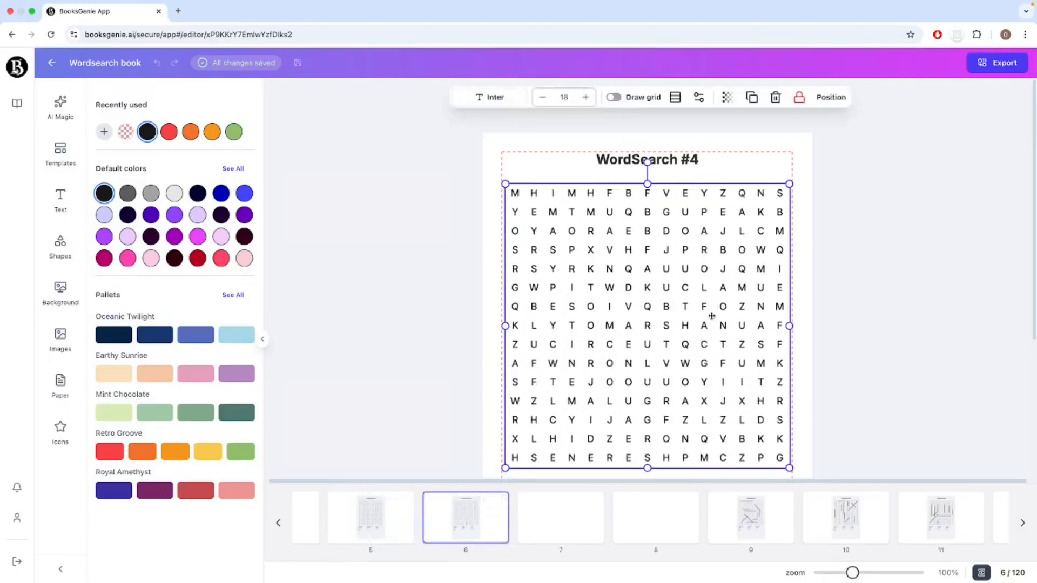
pyautogui.click(846, 517)
pyautogui.click(681, 318)
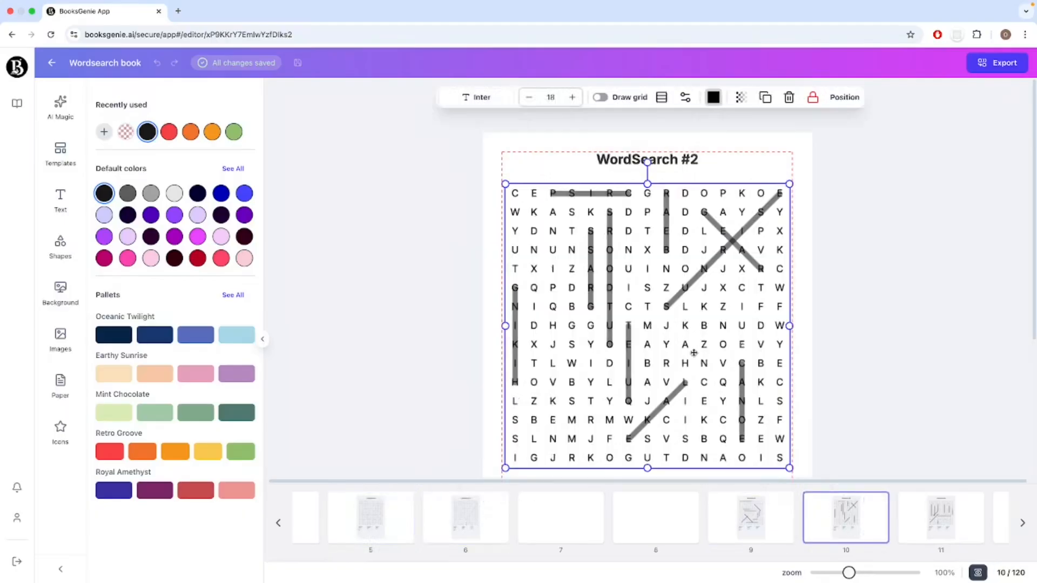
pyautogui.scroll(-1, 681, 324)
pyautogui.click(748, 421)
pyautogui.scroll(1, 722, 365)
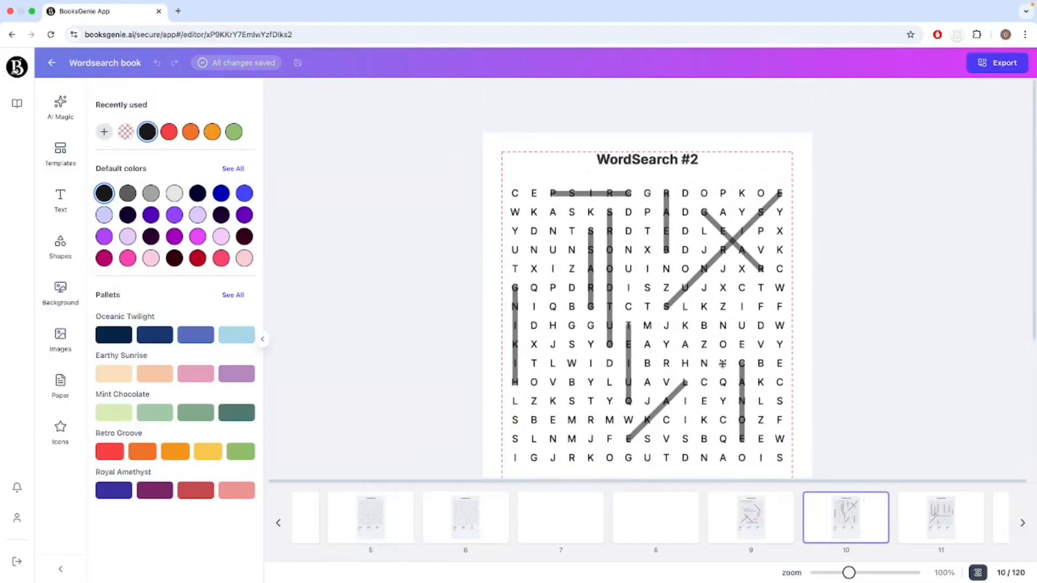
# Turn on the grid lines of the page 10 word search solution and apply its style to similar elements on all pages.
pyautogui.click(671, 324)
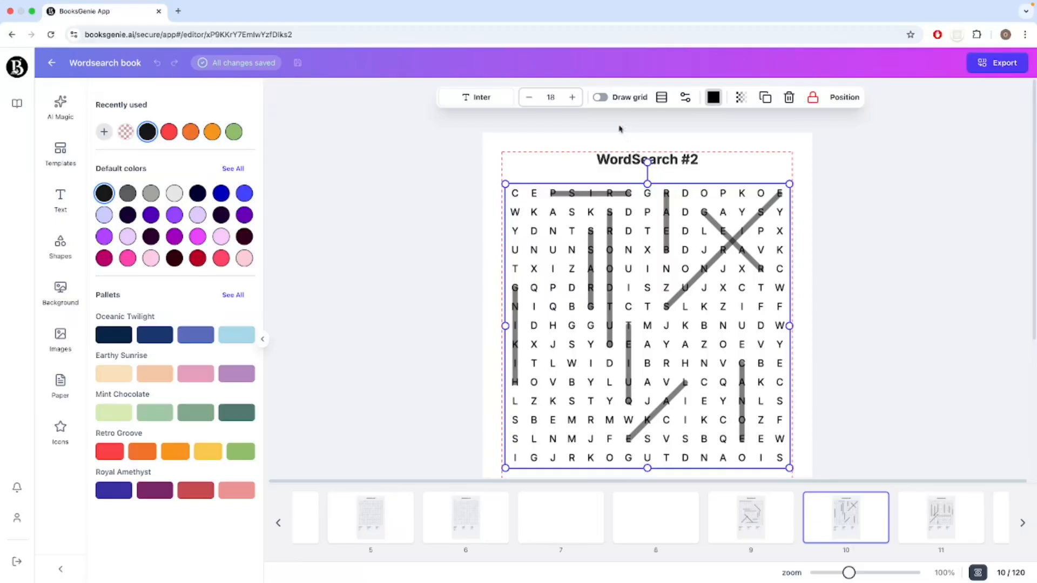
pyautogui.click(601, 98)
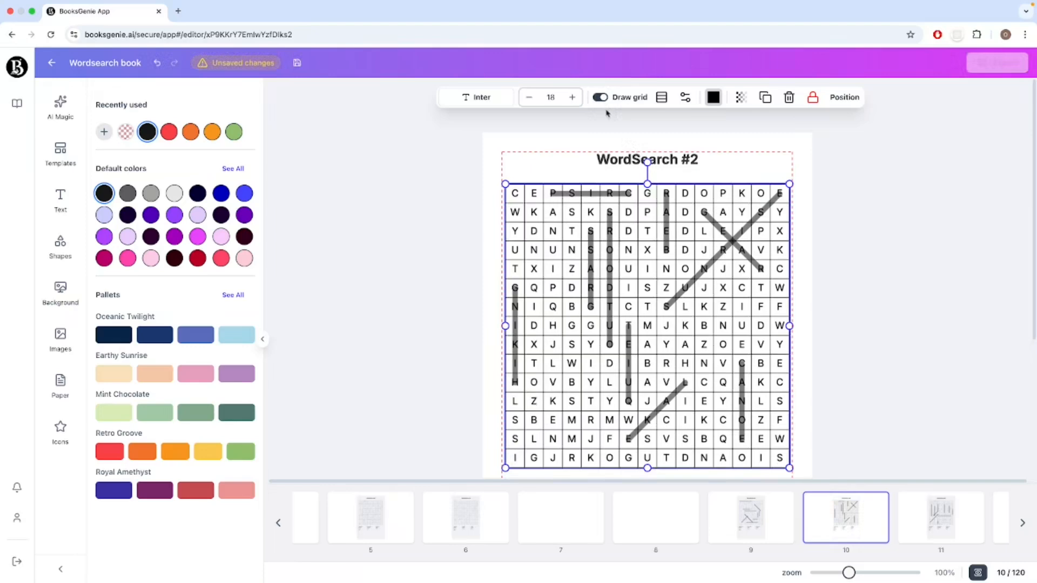
pyautogui.rightClick(646, 273)
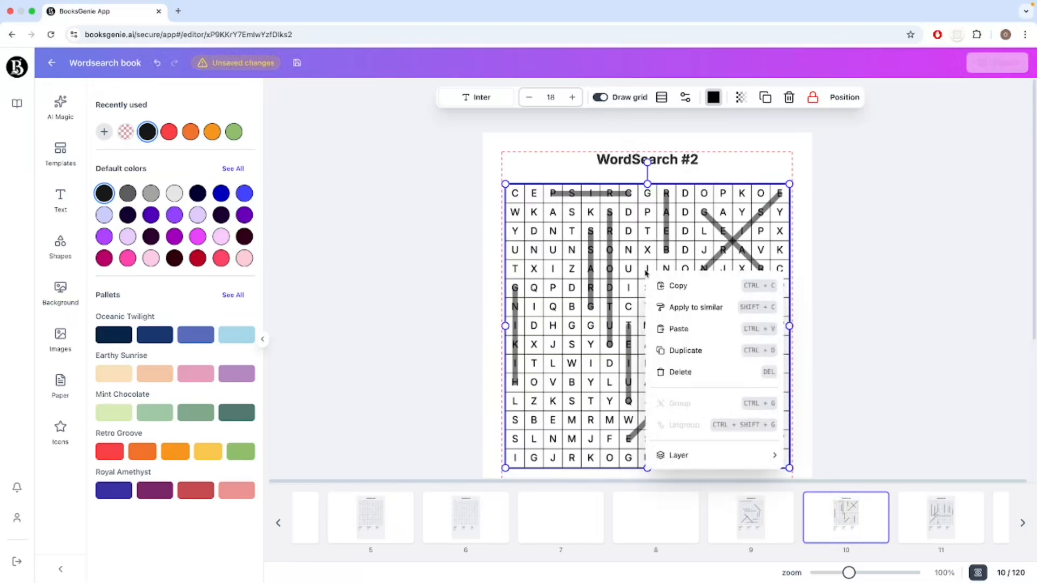
pyautogui.click(700, 312)
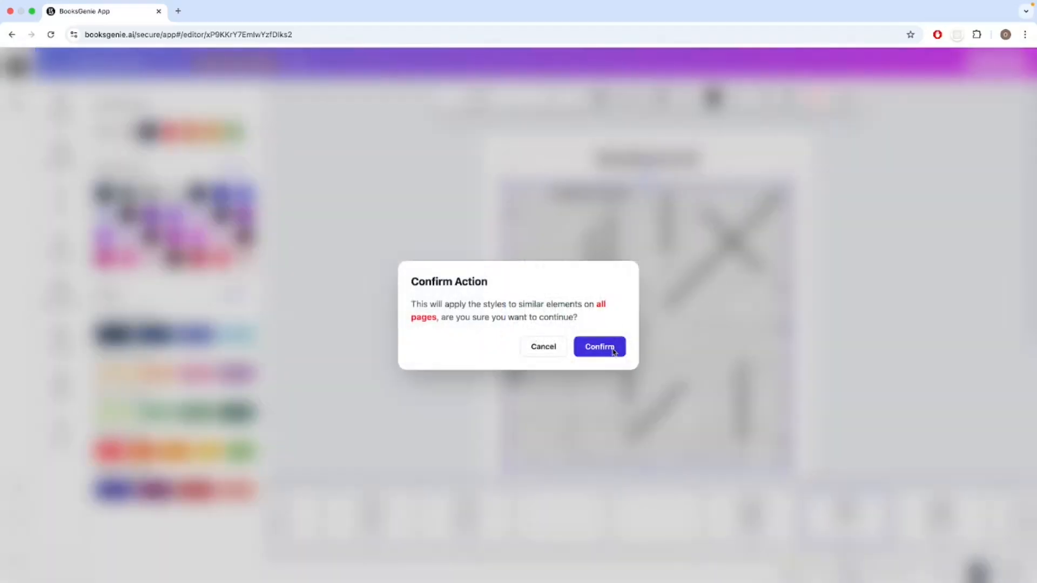
pyautogui.click(615, 350)
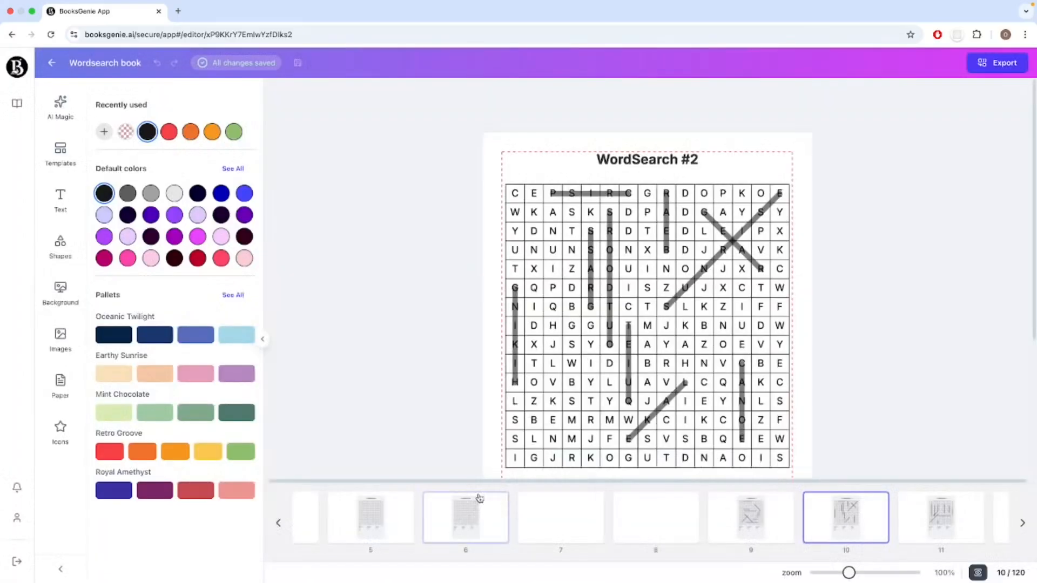
# Check the grid lines on puzzle pages 6 and 5, including the word list on page 5.
pyautogui.click(479, 497)
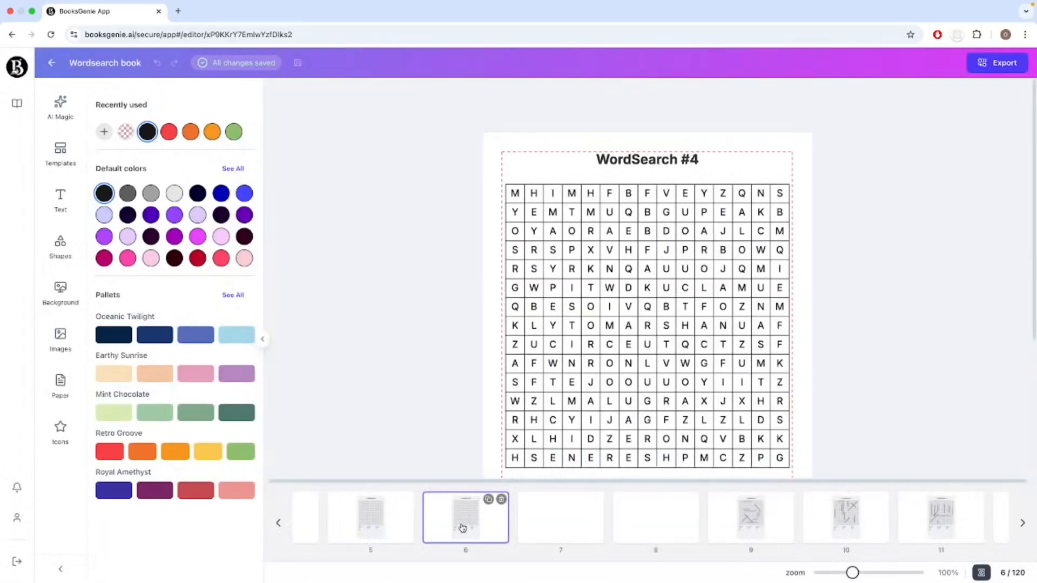
pyautogui.click(408, 516)
pyautogui.click(631, 329)
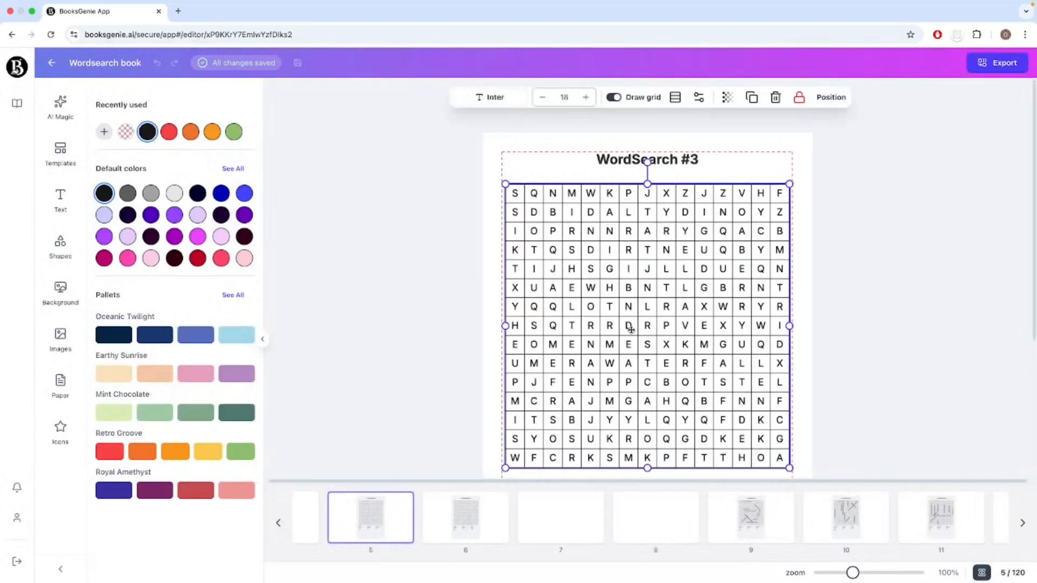
pyautogui.scroll(-3, 669, 386)
pyautogui.scroll(2, 669, 386)
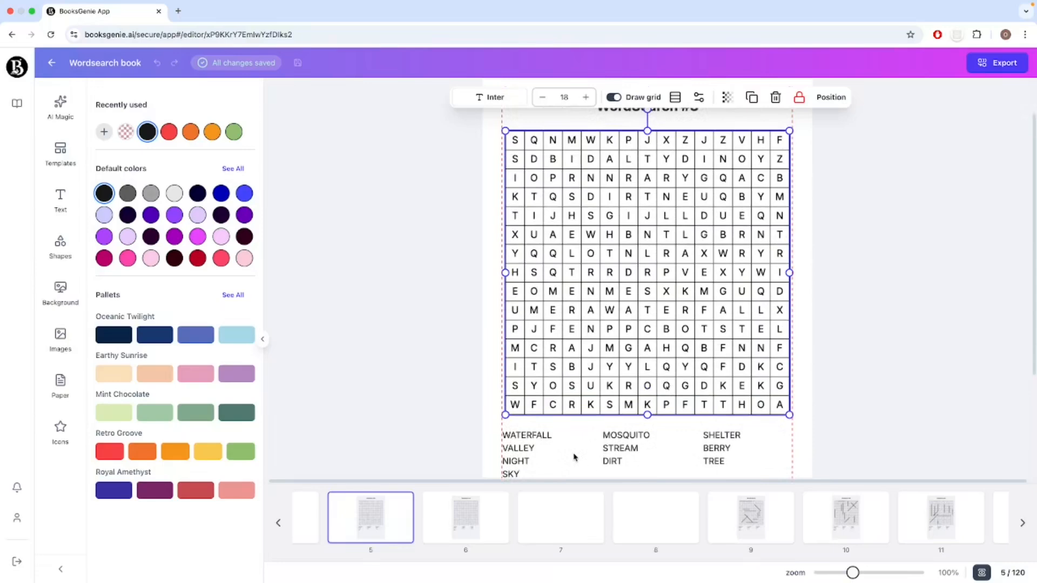
# Add a heading to page 1 that reads "Wordsearch Puzzles".
pyautogui.hscroll(-5, 366, 533)
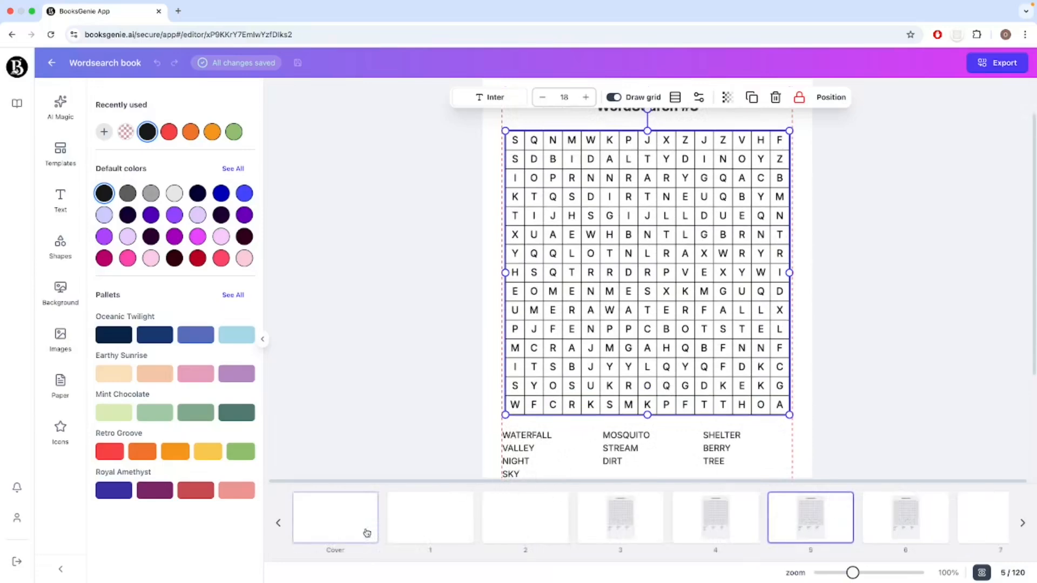
pyautogui.click(428, 528)
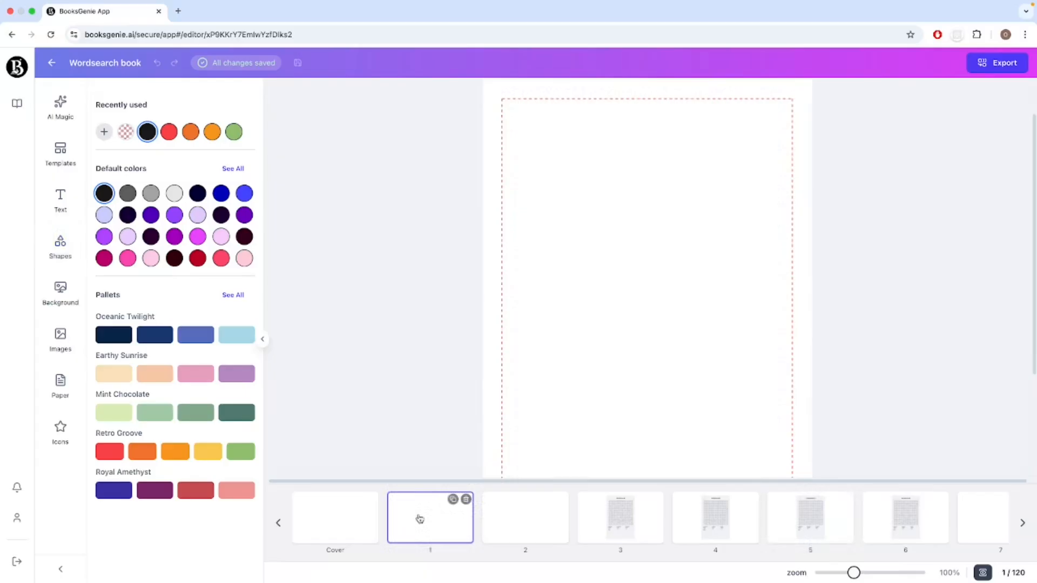
pyautogui.click(48, 205)
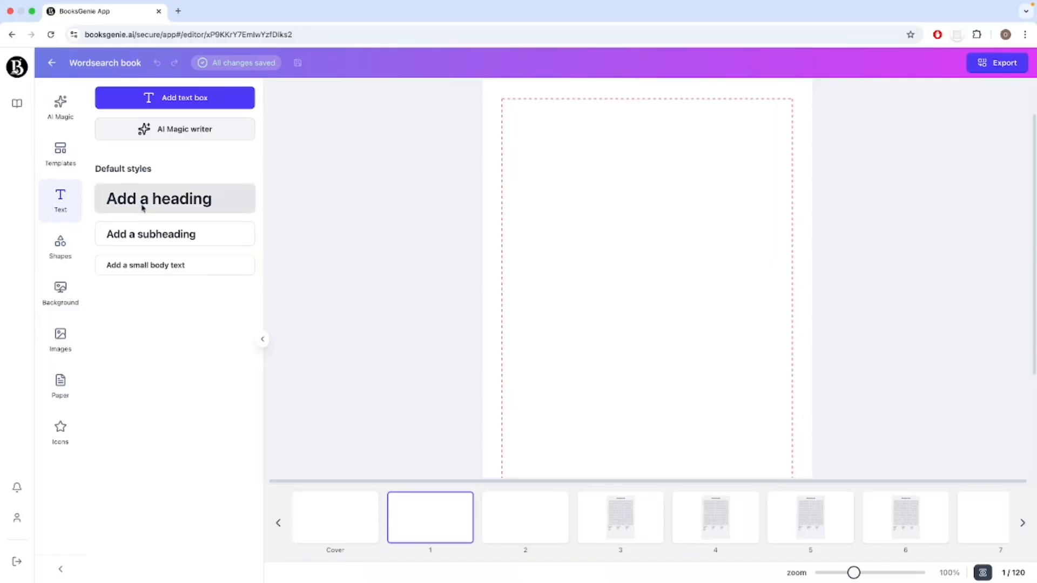
pyautogui.click(162, 199)
pyautogui.doubleClick(682, 339)
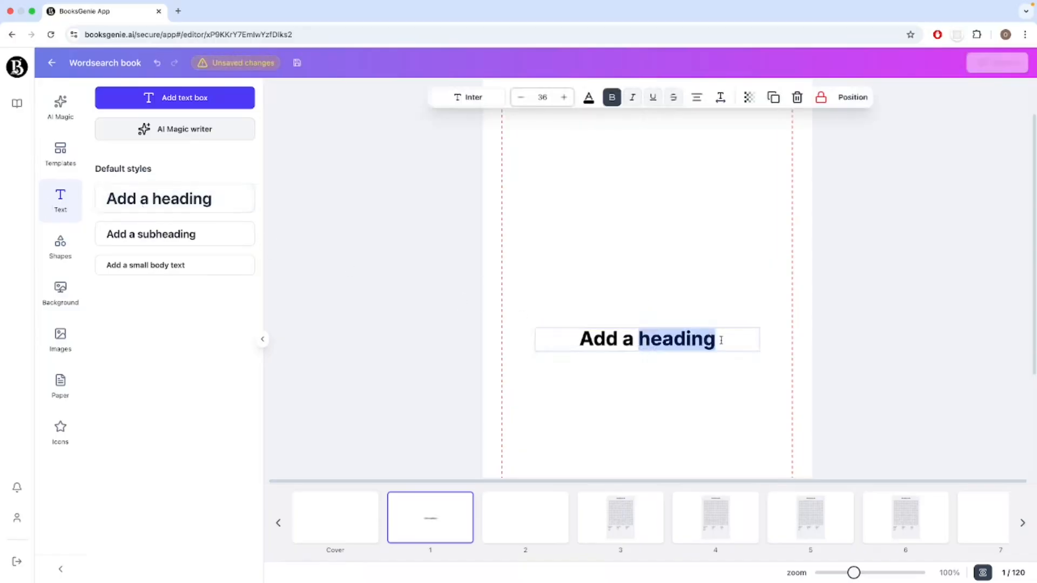
pyautogui.moveTo(722, 339); pyautogui.dragTo(574, 332)
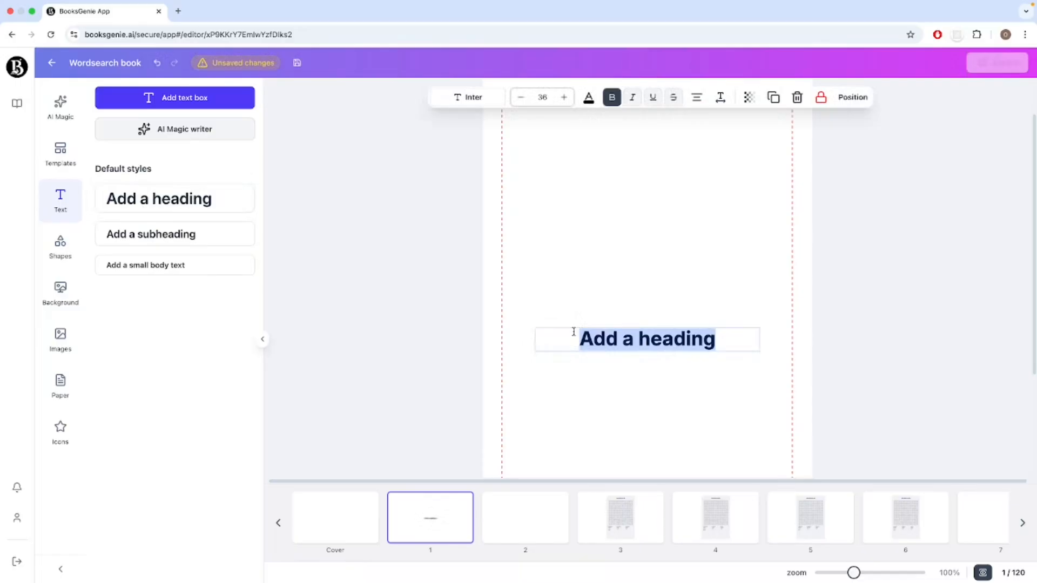
pyautogui.write('Word')
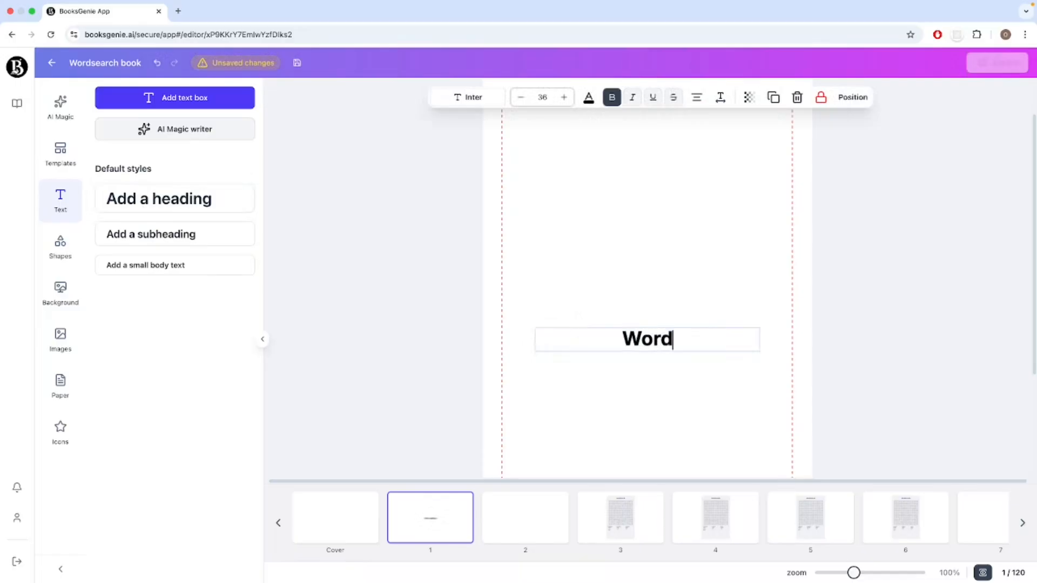
pyautogui.write('search Puzzles')
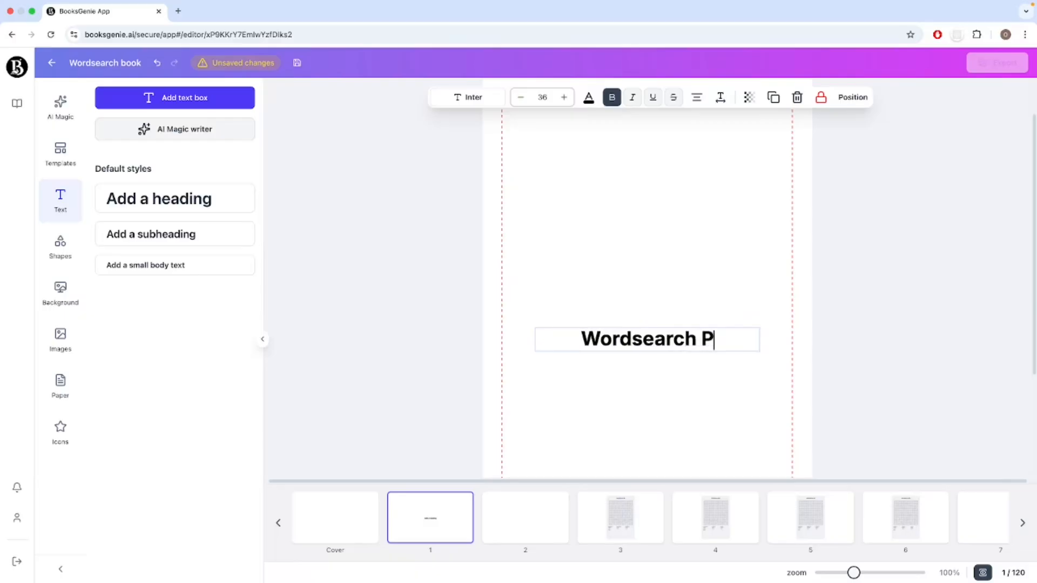
pyautogui.click(667, 386)
# Add a subheading below the page 1 heading that reads "60 unique puzzles for your camping".
pyautogui.click(188, 235)
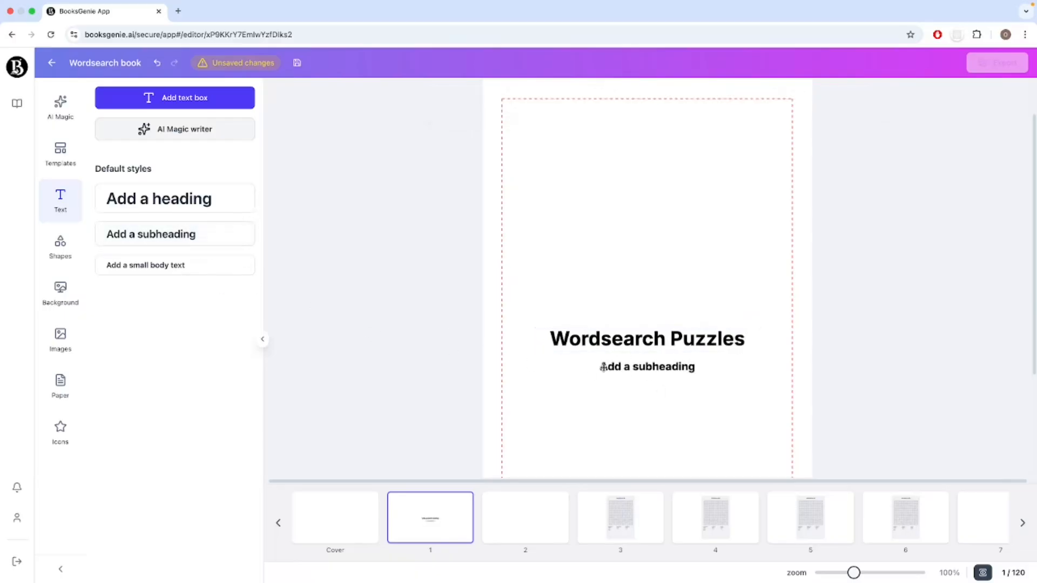
pyautogui.doubleClick(697, 367)
pyautogui.moveTo(699, 368); pyautogui.dragTo(575, 360)
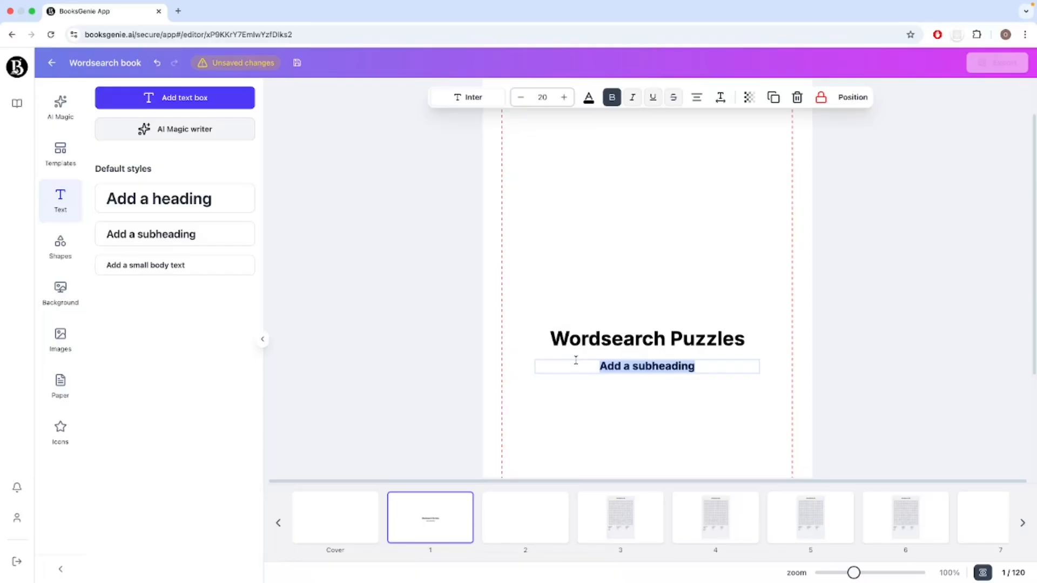
pyautogui.write('Sq')
pyautogui.press('BackSpace')
pyautogui.press('BackSpace')
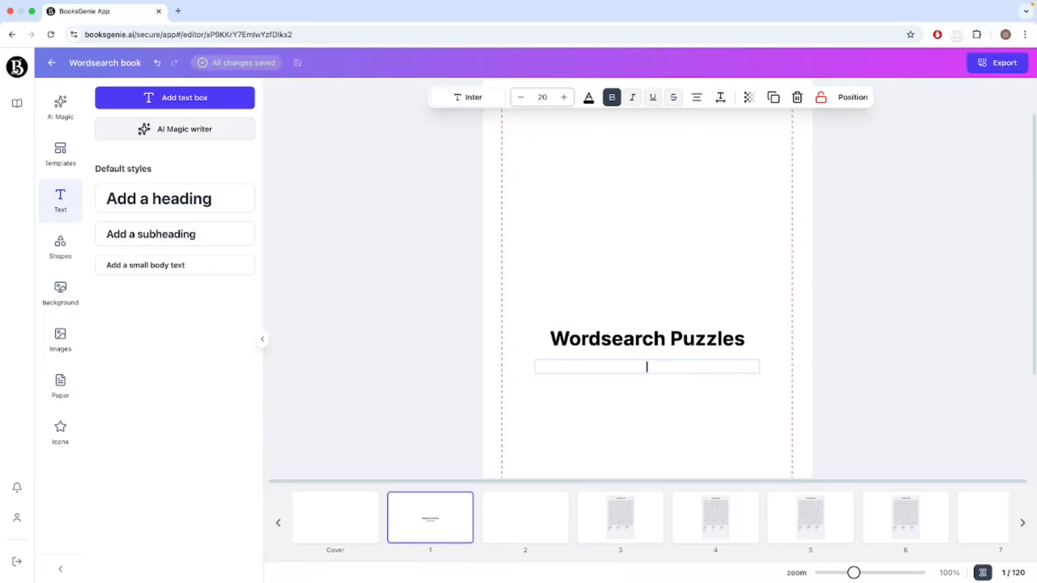
pyautogui.write('60 Pu')
pyautogui.press('BackSpace')
pyautogui.press('BackSpace')
pyautogui.press('BackSpace')
pyautogui.write('uniqeu')
pyautogui.press('BackSpace')
pyautogui.press('BackSpace')
pyautogui.write('ue puzz')
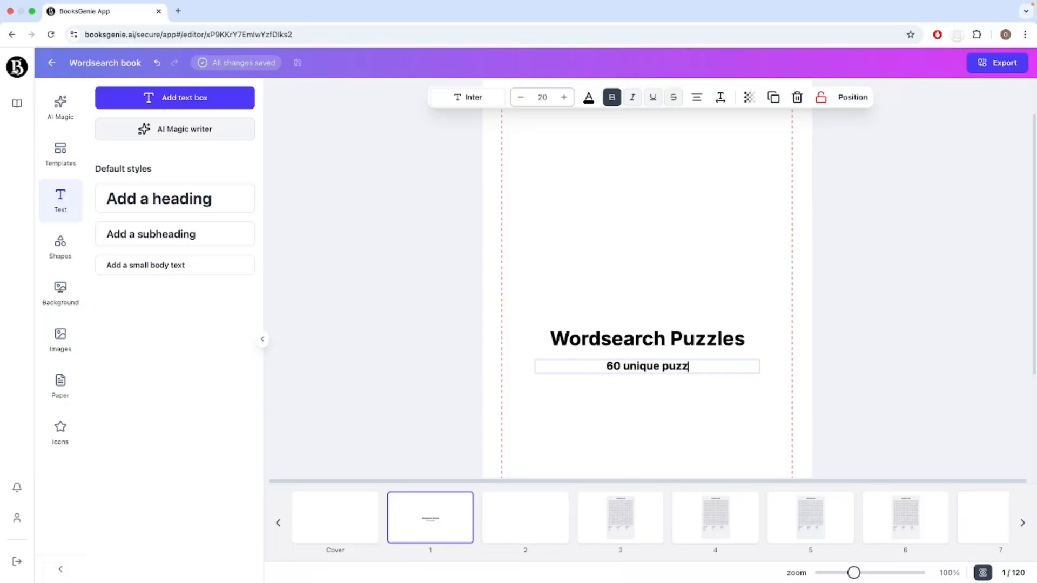
pyautogui.write('les for y')
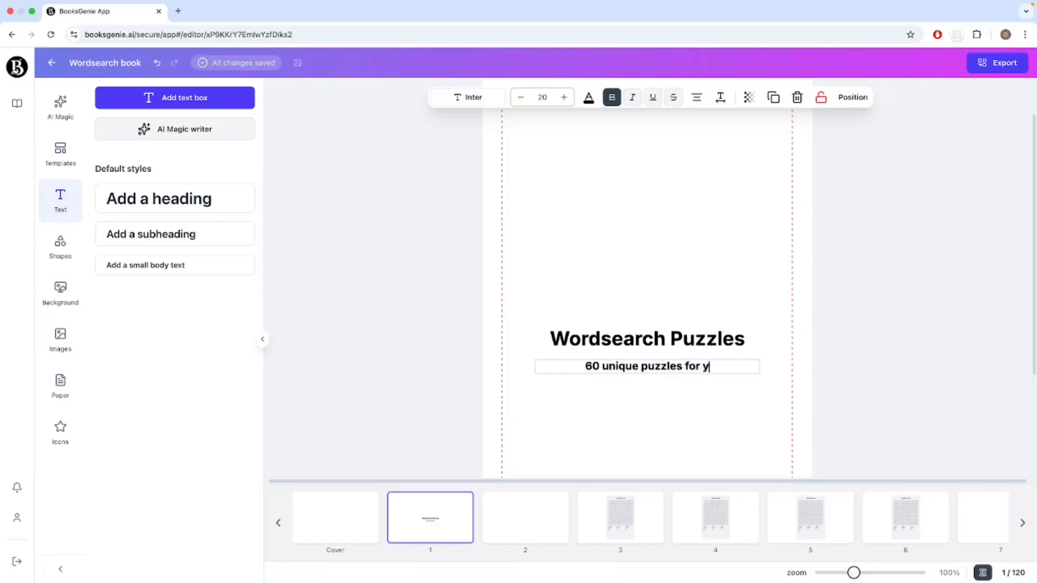
pyautogui.write('our camping')
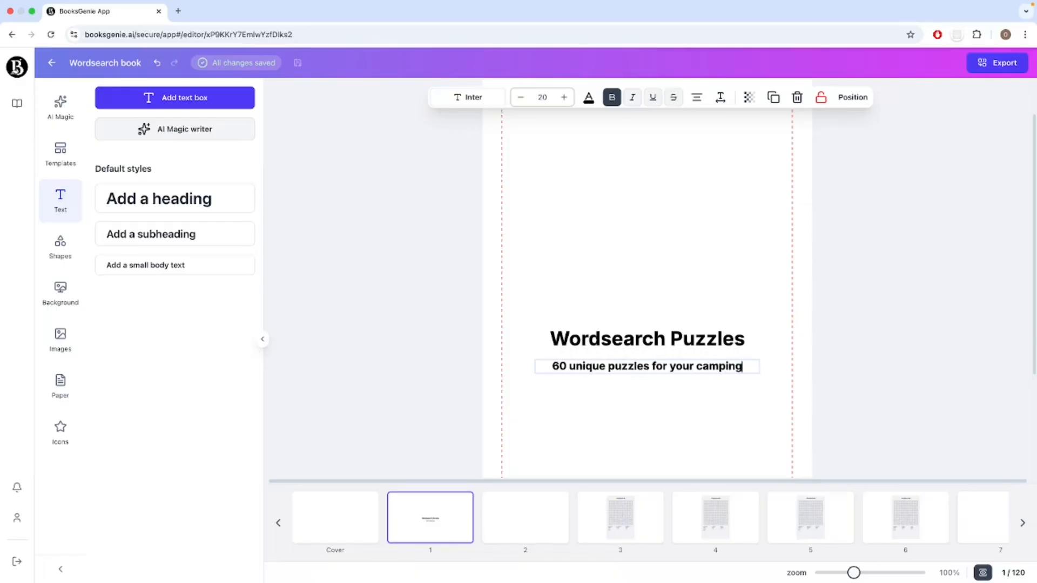
pyautogui.click(580, 393)
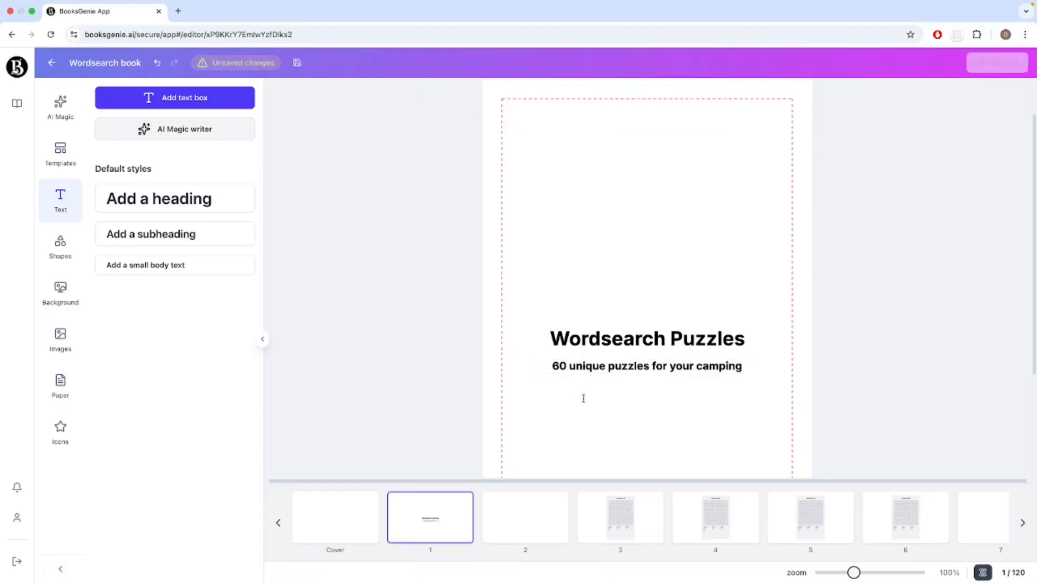
# Insert "Camping" at the start of the page 1 heading so it reads "Camping Wordsearch Puzzles".
pyautogui.click(605, 337)
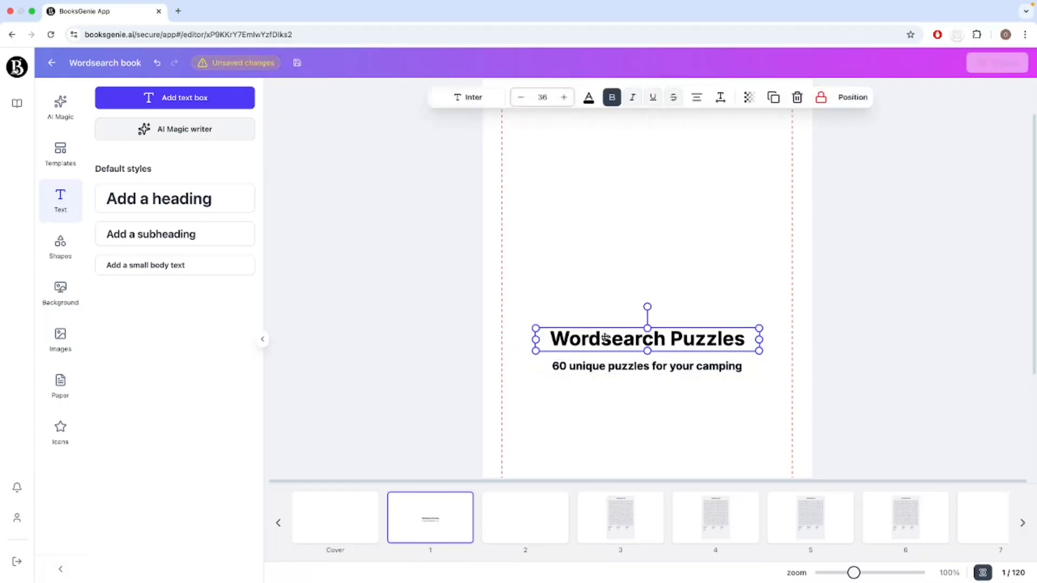
pyautogui.click(664, 340)
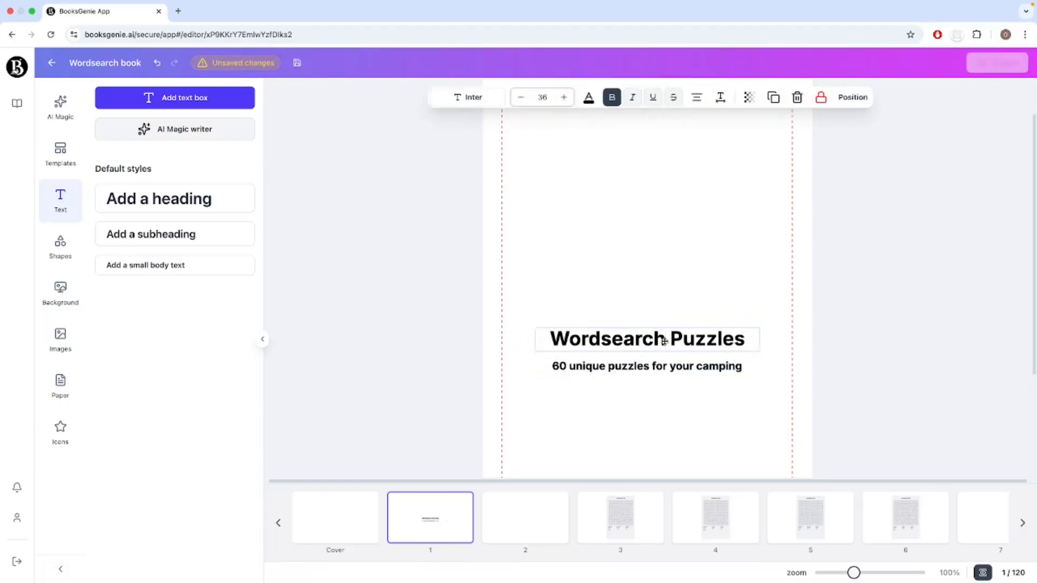
pyautogui.click(552, 342)
pyautogui.write('Camping')
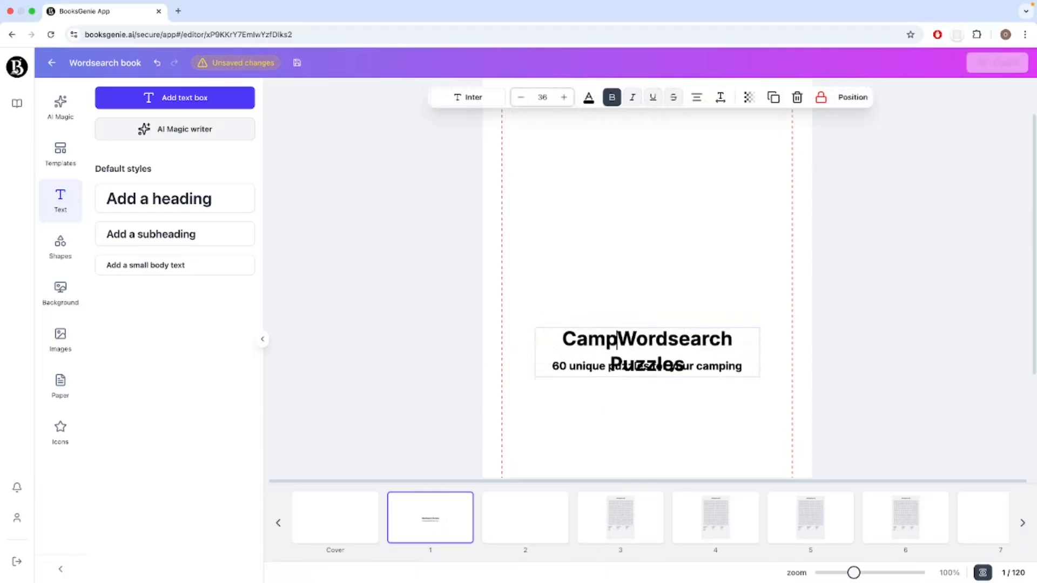
pyautogui.click(649, 398)
# Widen the page 1 heading box so its text fits on one line above the subheading, and reduce its font size.
pyautogui.click(680, 341)
pyautogui.moveTo(761, 352); pyautogui.dragTo(702, 322)
pyautogui.click(524, 103)
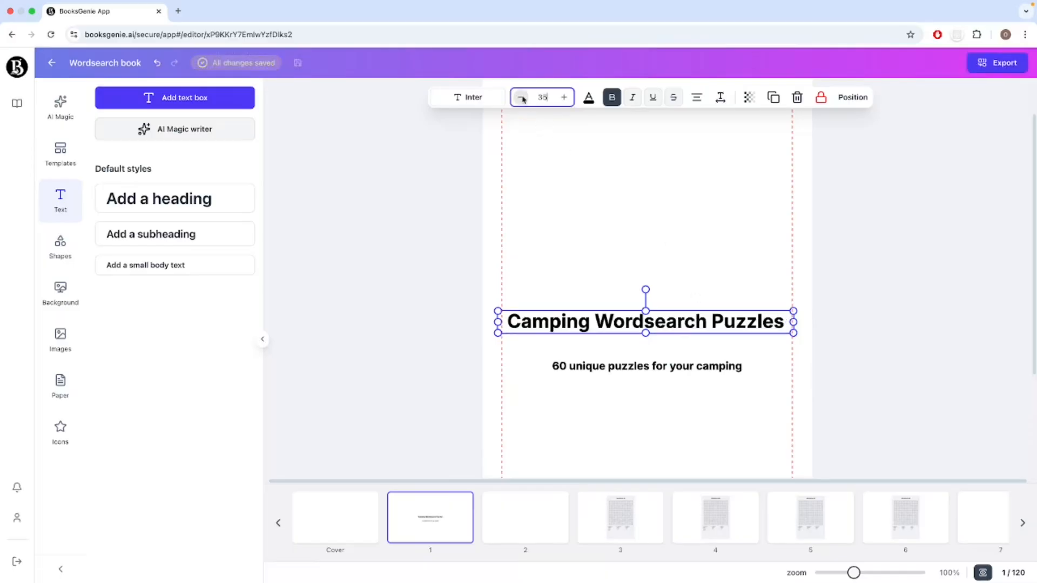
pyautogui.click(711, 259)
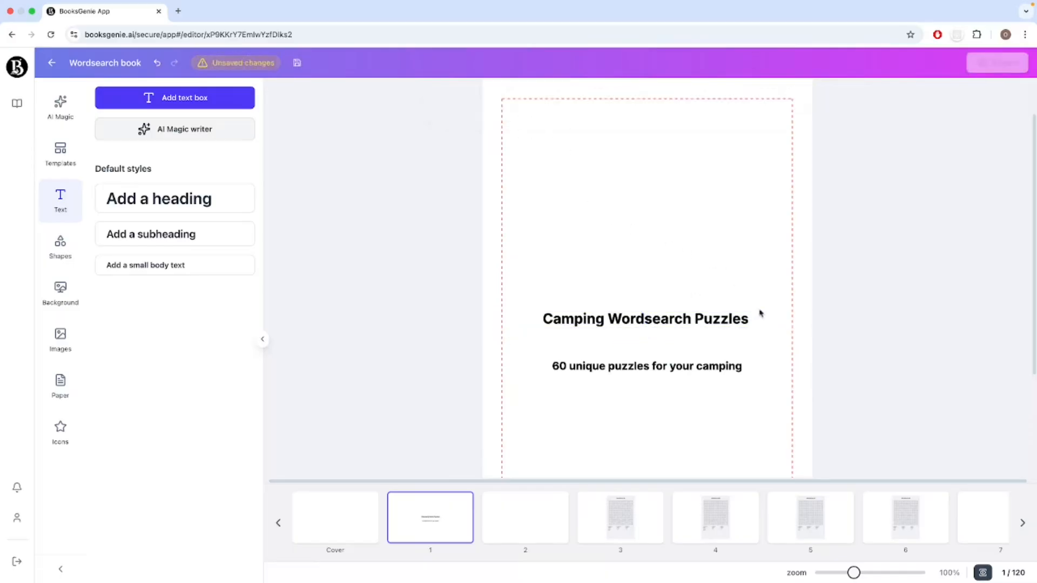
# Remove the bold formatting from the page 1 subheading and move it up directly beneath the heading.
pyautogui.click(705, 366)
pyautogui.click(612, 97)
pyautogui.click(704, 378)
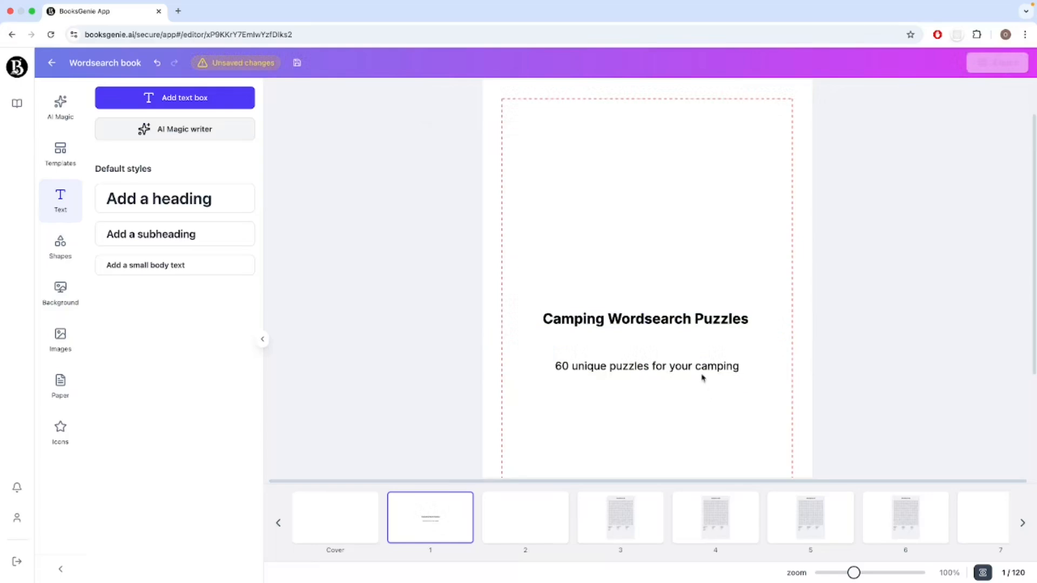
pyautogui.moveTo(702, 366); pyautogui.dragTo(702, 342)
pyautogui.click(723, 387)
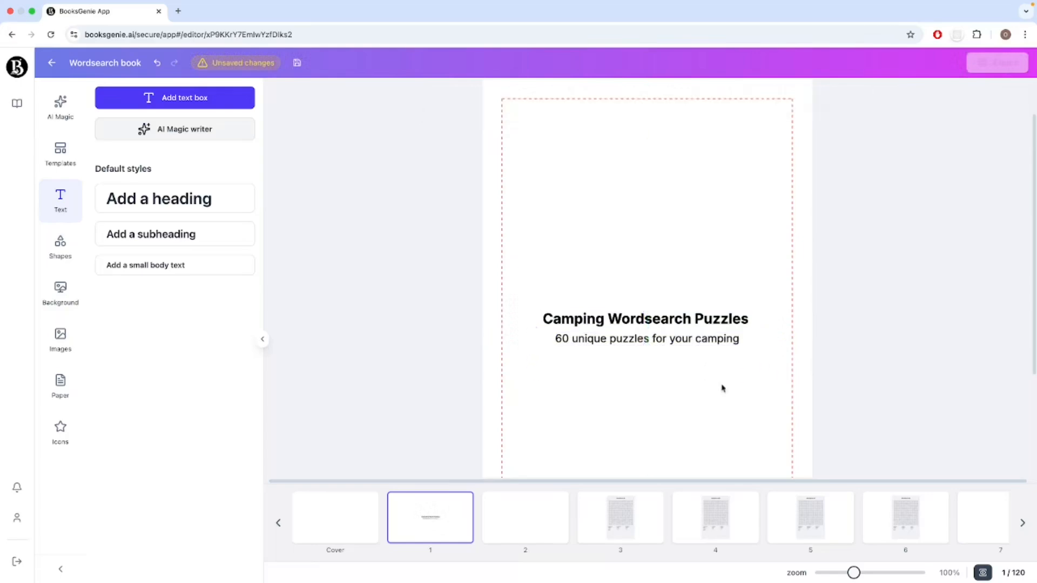
# Center-align the heading and subheading with each other, group them, and center the group horizontally on page 1.
pyautogui.moveTo(530, 295); pyautogui.dragTo(793, 372)
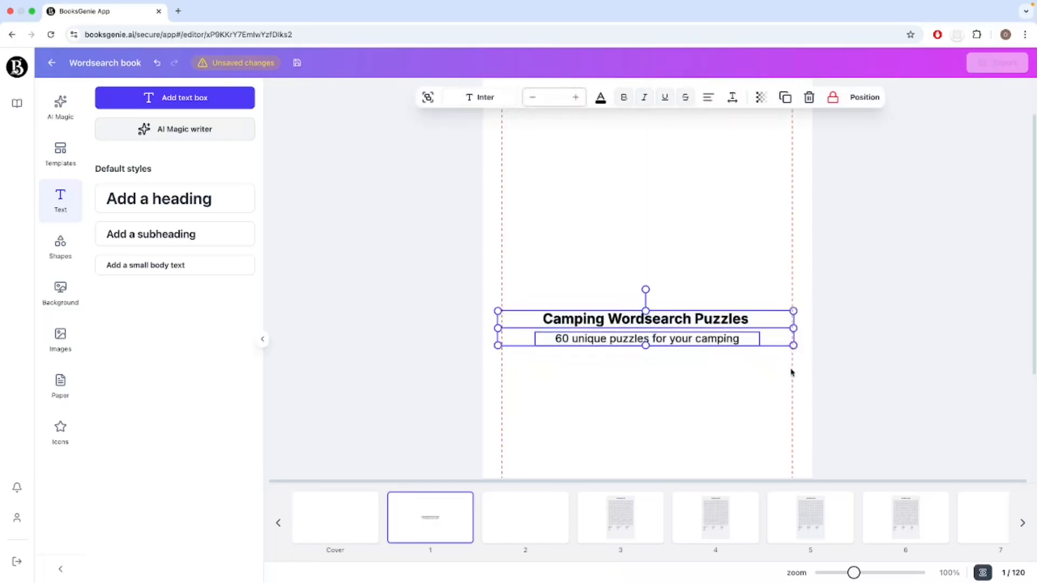
pyautogui.click(863, 100)
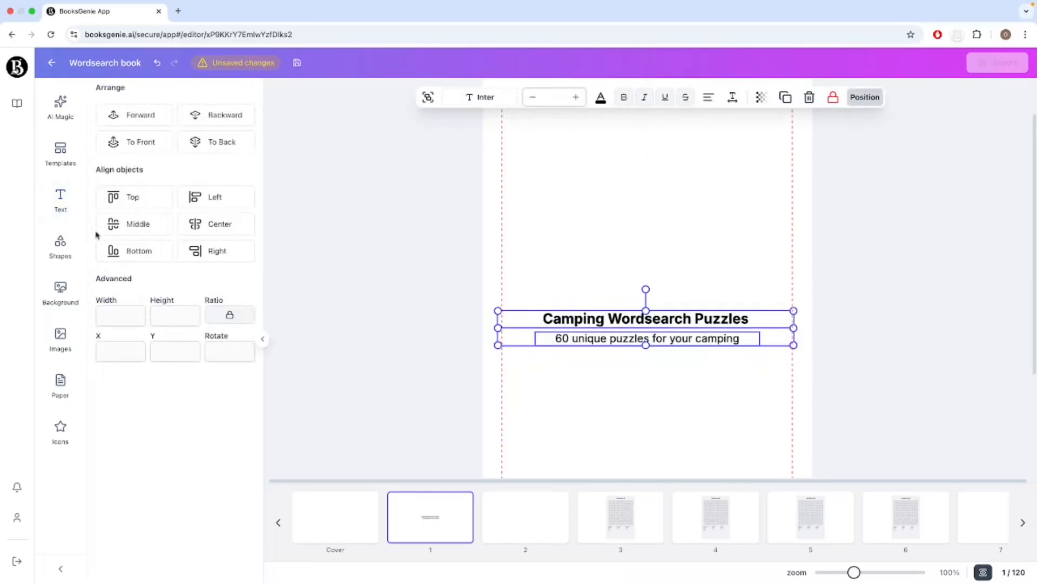
pyautogui.click(213, 226)
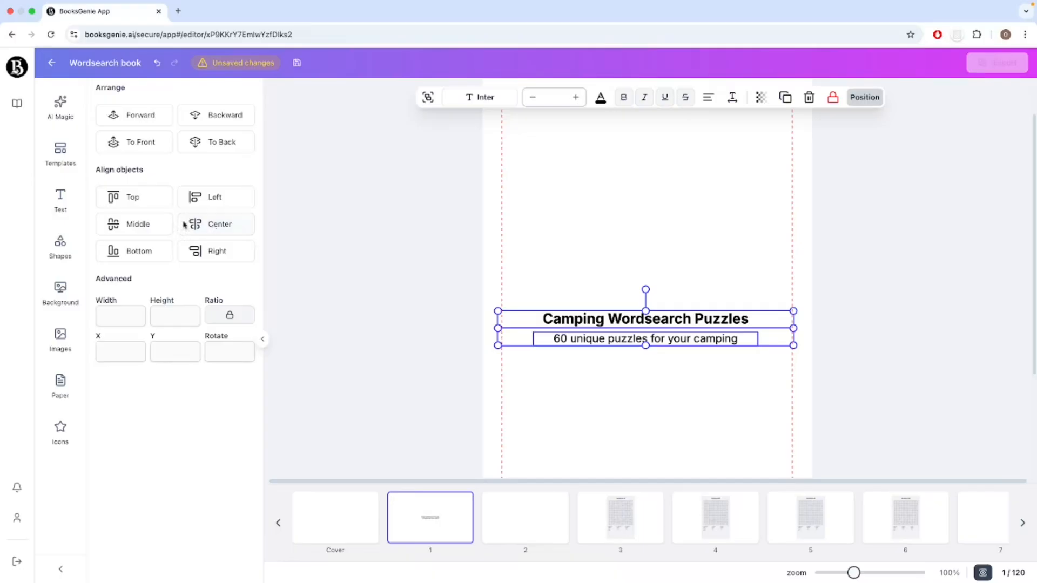
pyautogui.click(427, 98)
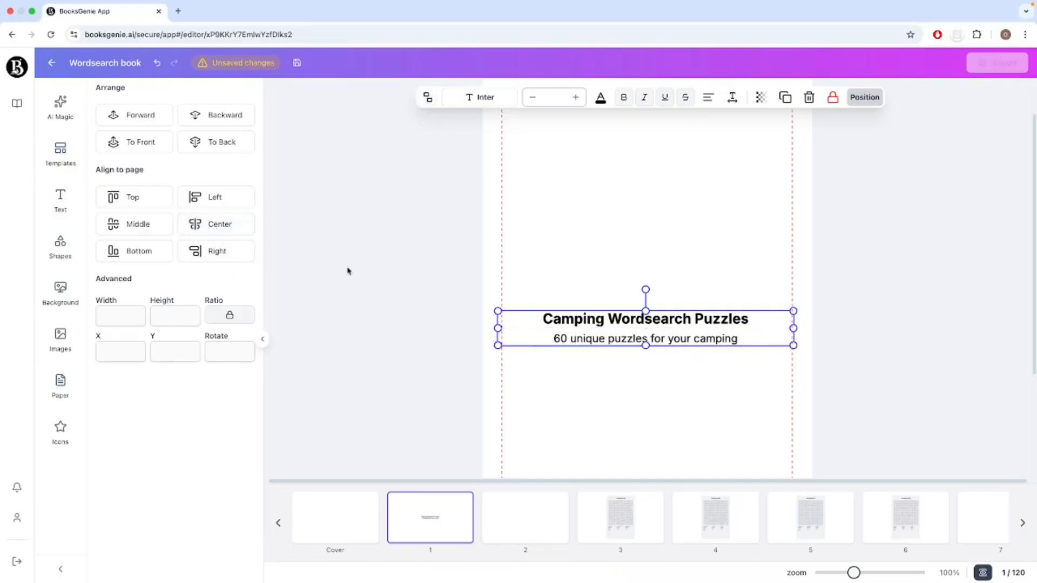
pyautogui.click(224, 230)
pyautogui.click(649, 384)
# Check the full title page layout with the page thumbnails hidden, and show the thumbnails again.
pyautogui.scroll(-3, 727, 371)
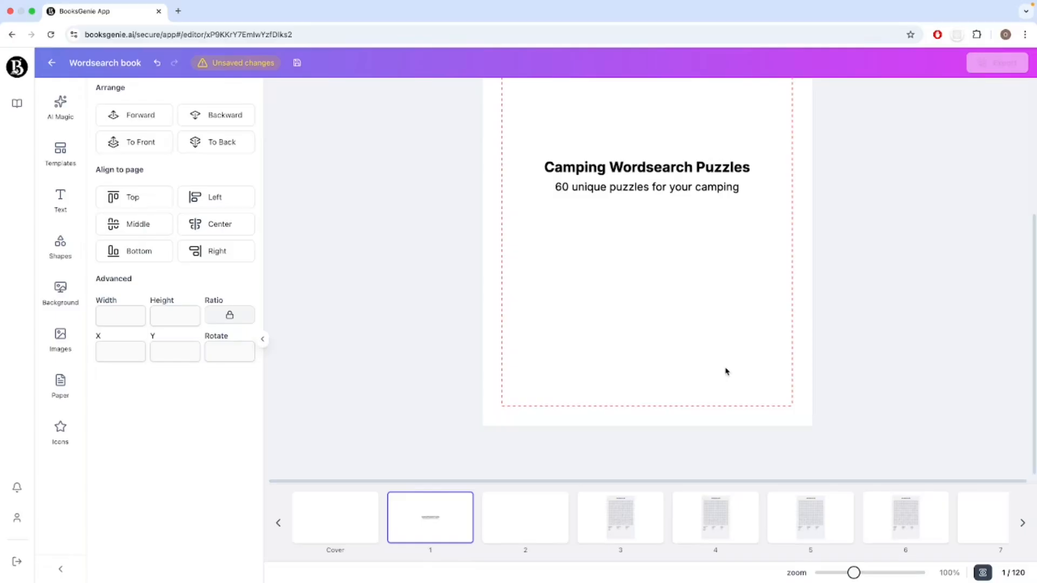
pyautogui.scroll(2, 725, 371)
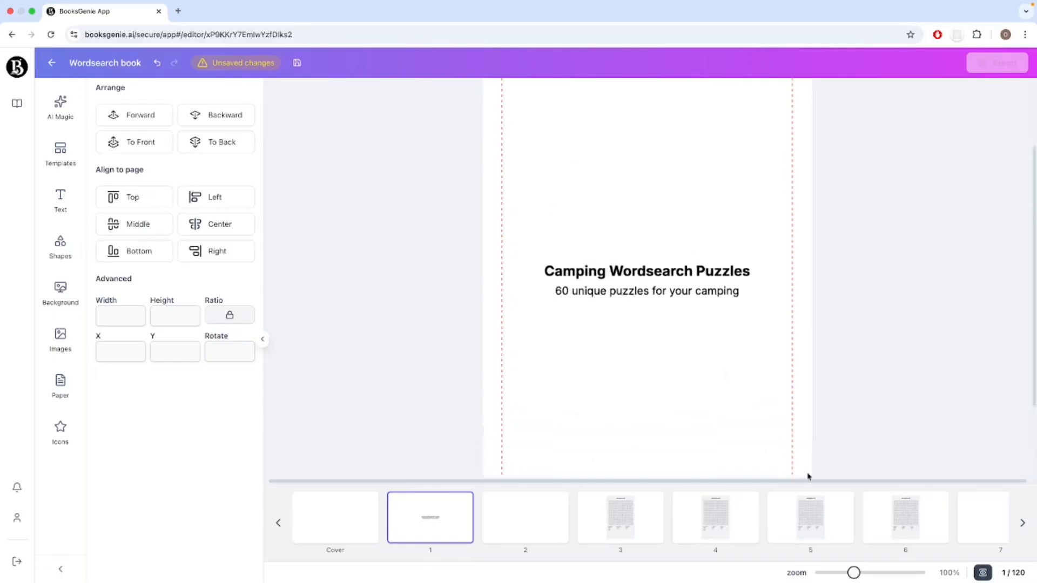
pyautogui.click(983, 573)
pyautogui.scroll(2, 822, 454)
pyautogui.scroll(-1, 822, 454)
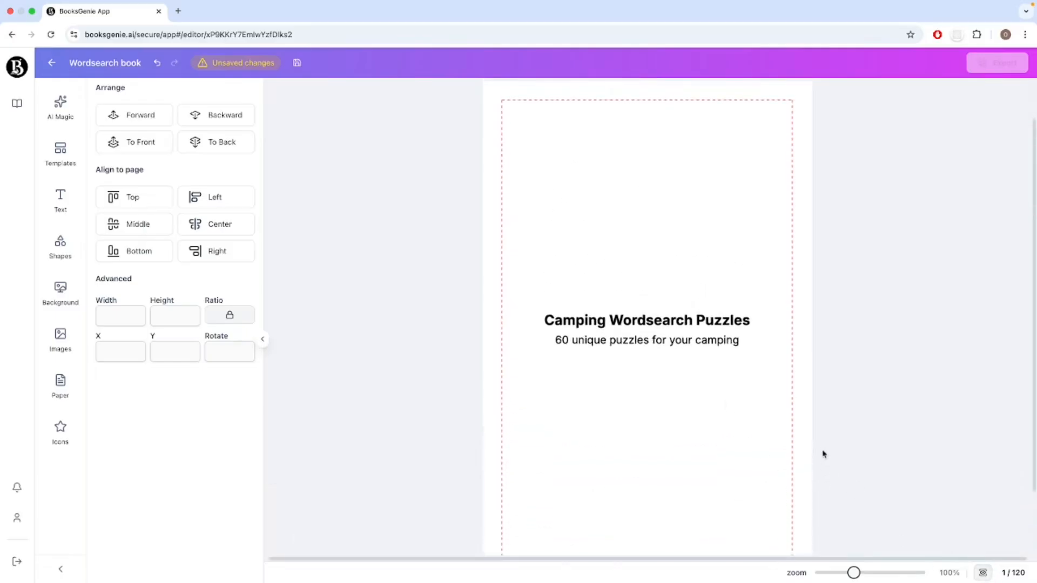
pyautogui.scroll(-1, 721, 405)
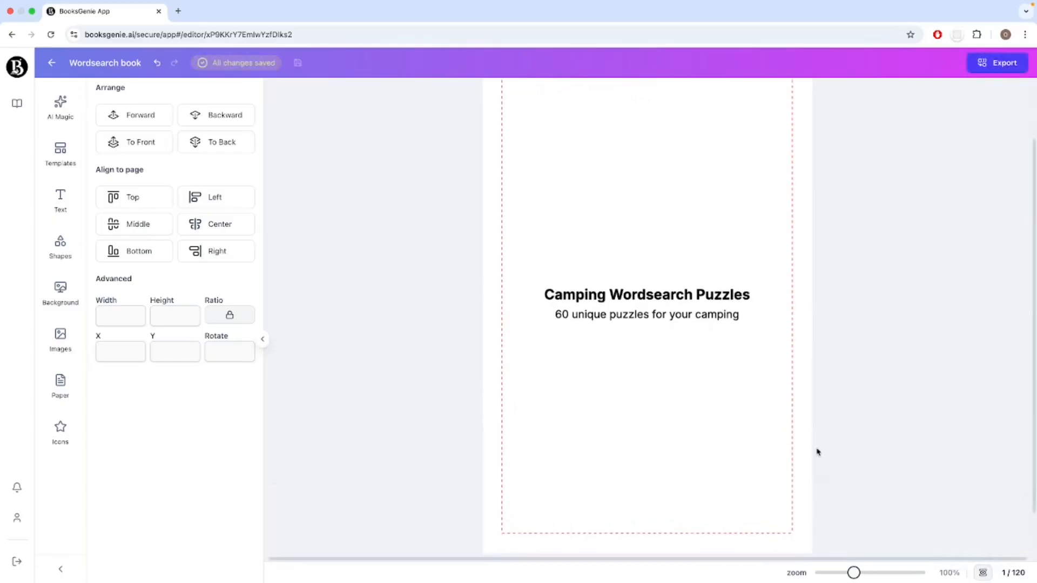
pyautogui.click(982, 572)
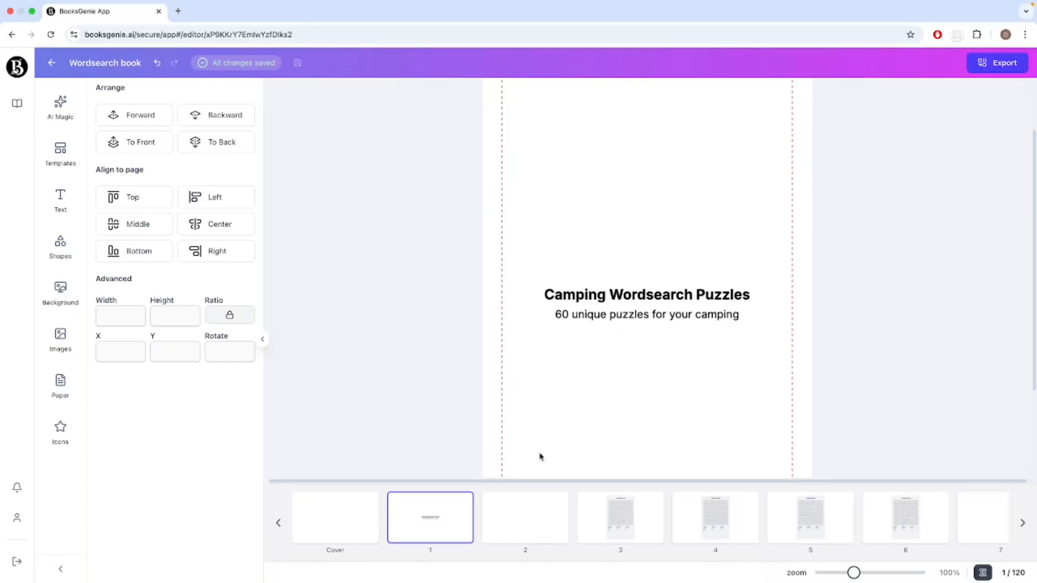
# View page 2 and the WordSearch #1 solution on page 9.
pyautogui.click(508, 534)
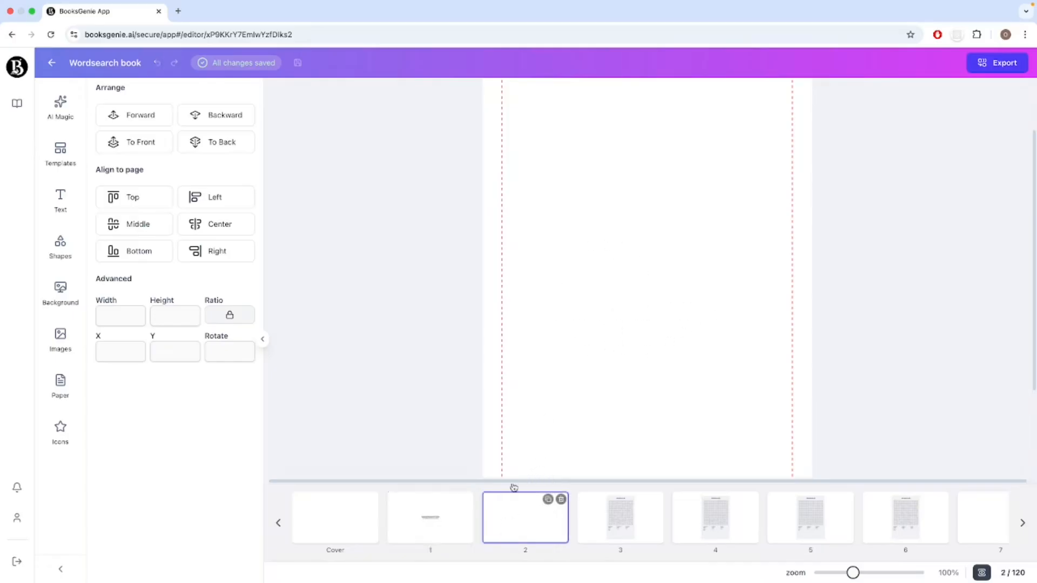
pyautogui.scroll(1, 626, 324)
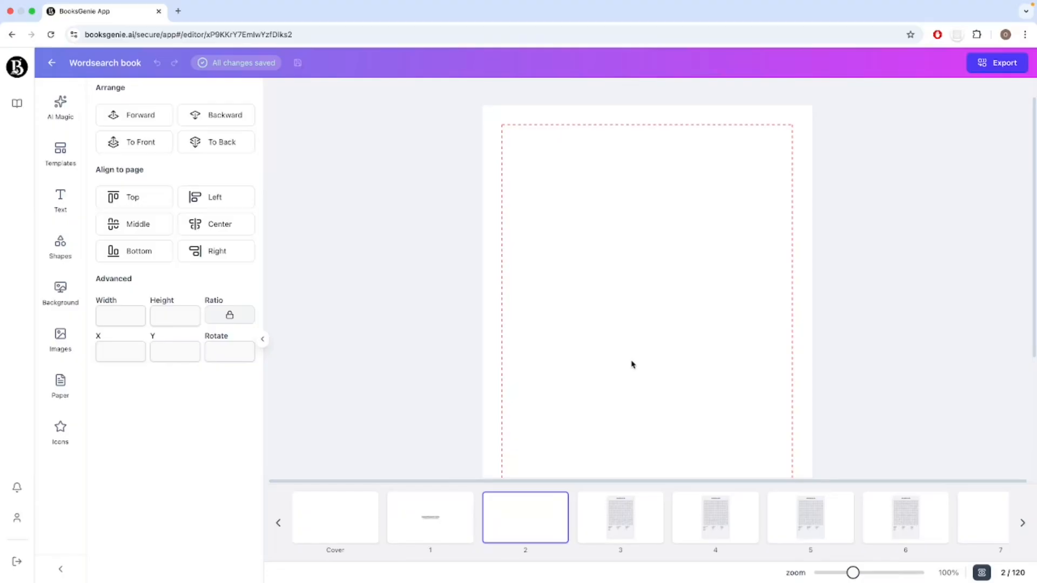
pyautogui.hscroll(3, 827, 529)
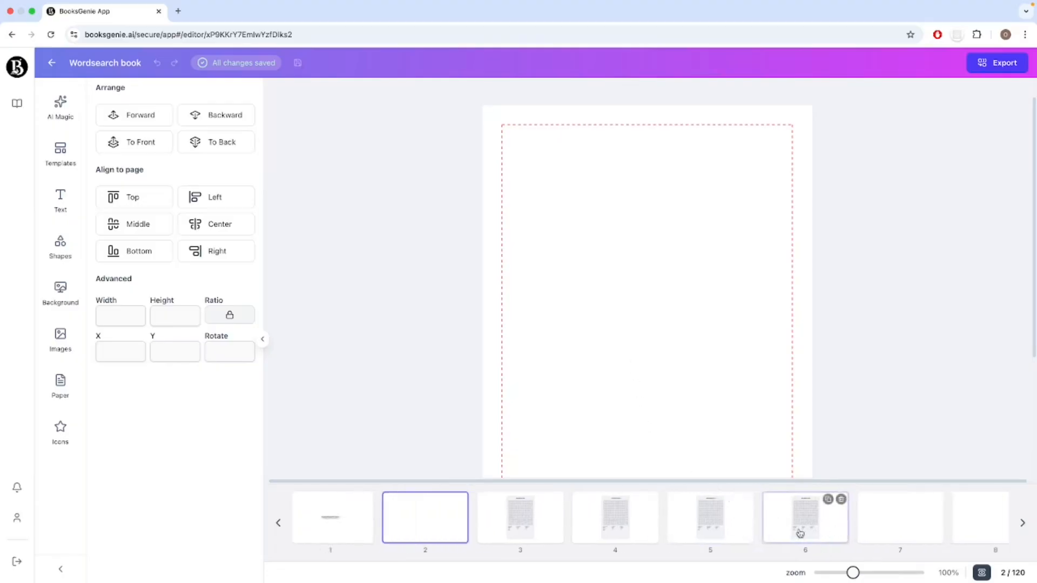
pyautogui.hscroll(5, 702, 535)
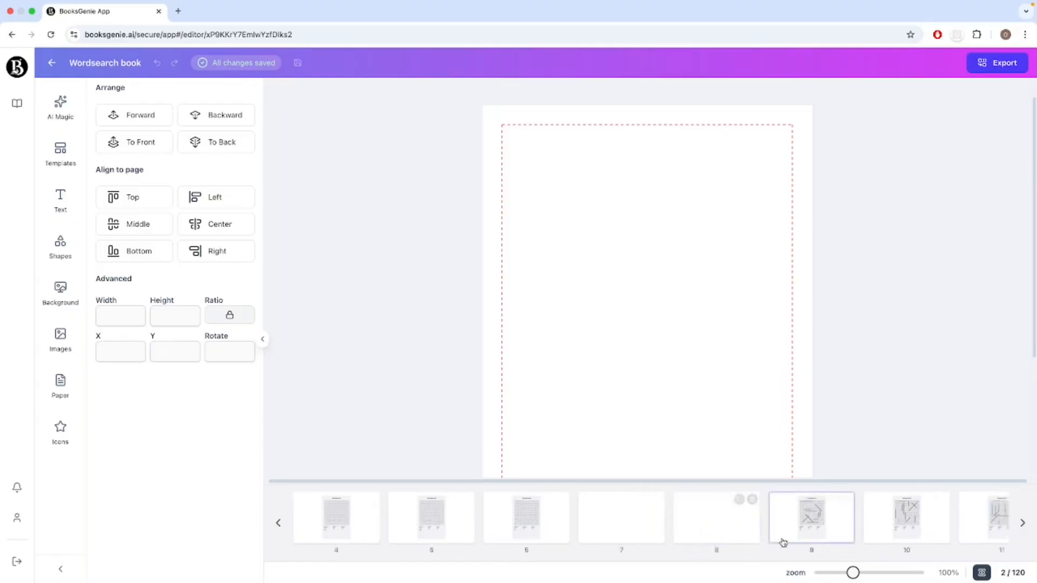
pyautogui.click(810, 526)
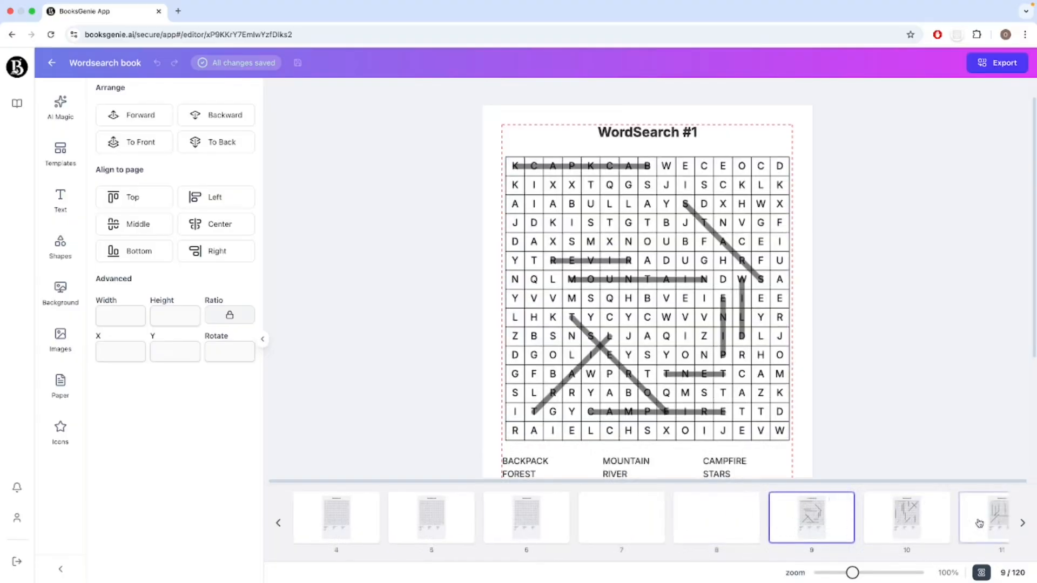
# Add a heading reading "Solutions" to the blank page 7.
pyautogui.click(621, 527)
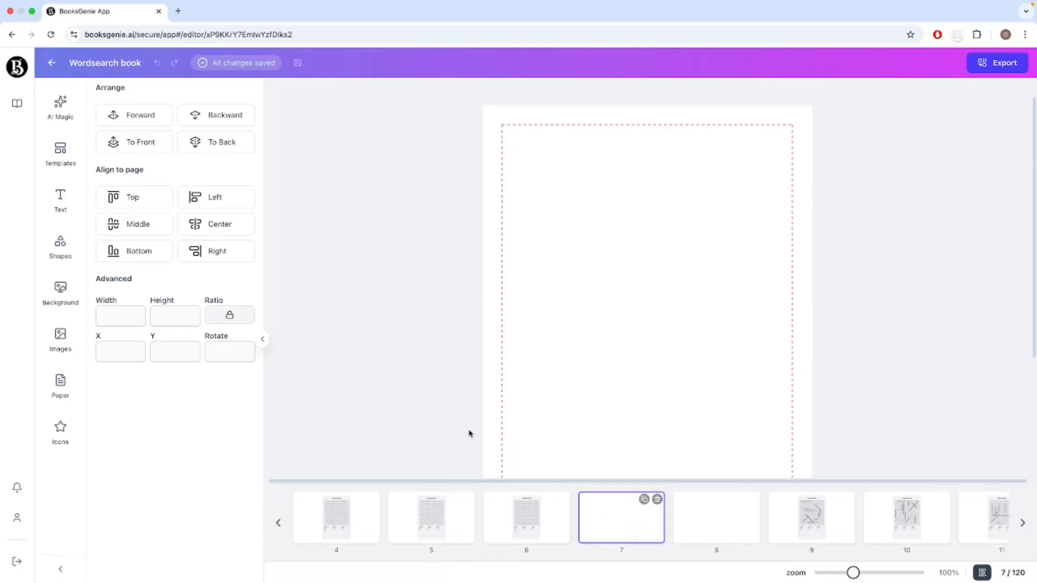
pyautogui.click(69, 213)
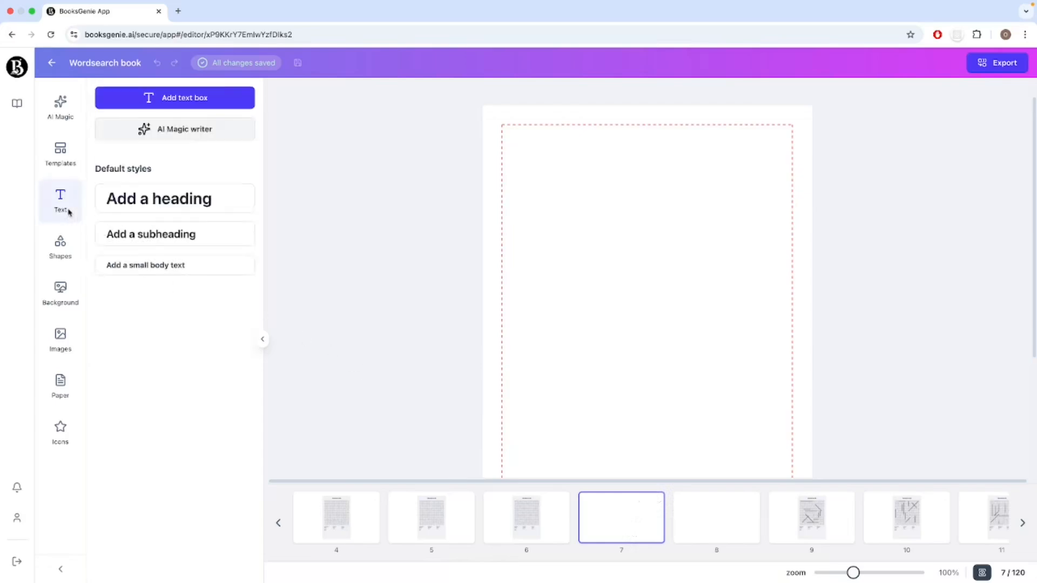
pyautogui.click(174, 209)
pyautogui.click(630, 362)
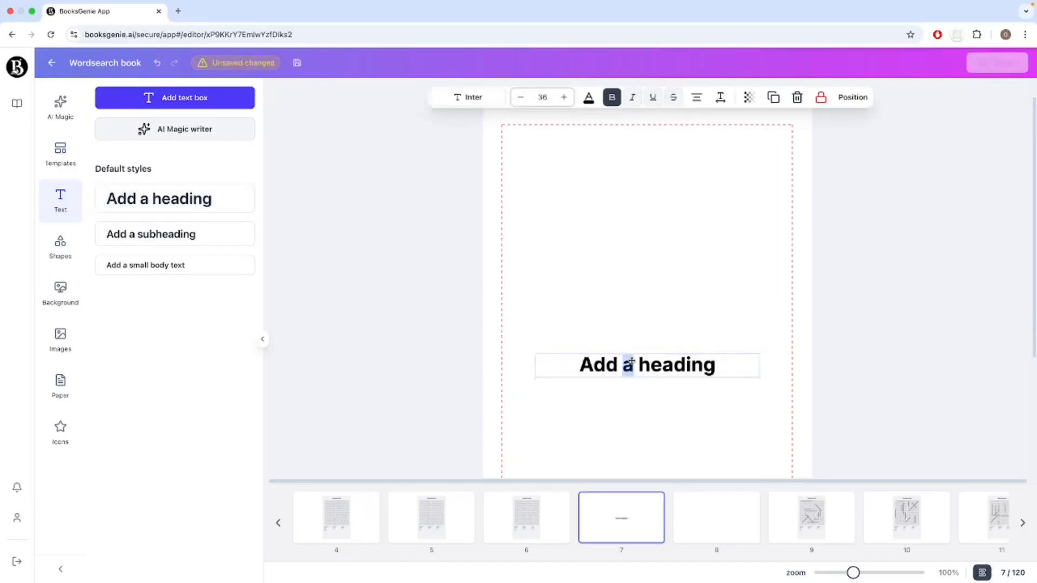
pyautogui.moveTo(713, 365); pyautogui.dragTo(575, 352)
pyautogui.write('Solutions')
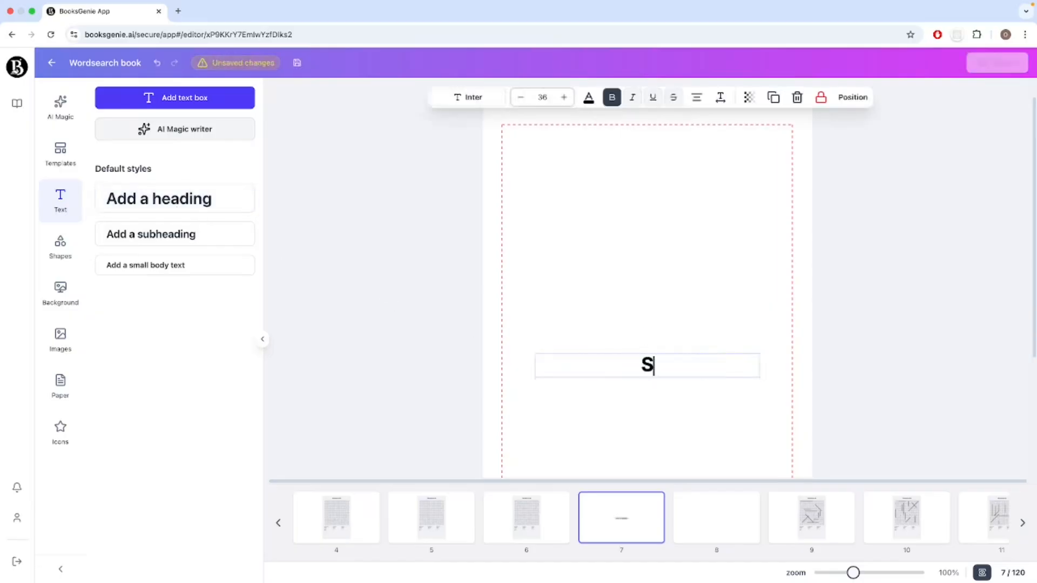
pyautogui.click(625, 412)
# Check the blank page 8 and the thumbnails of the solution pages that follow it.
pyautogui.click(716, 527)
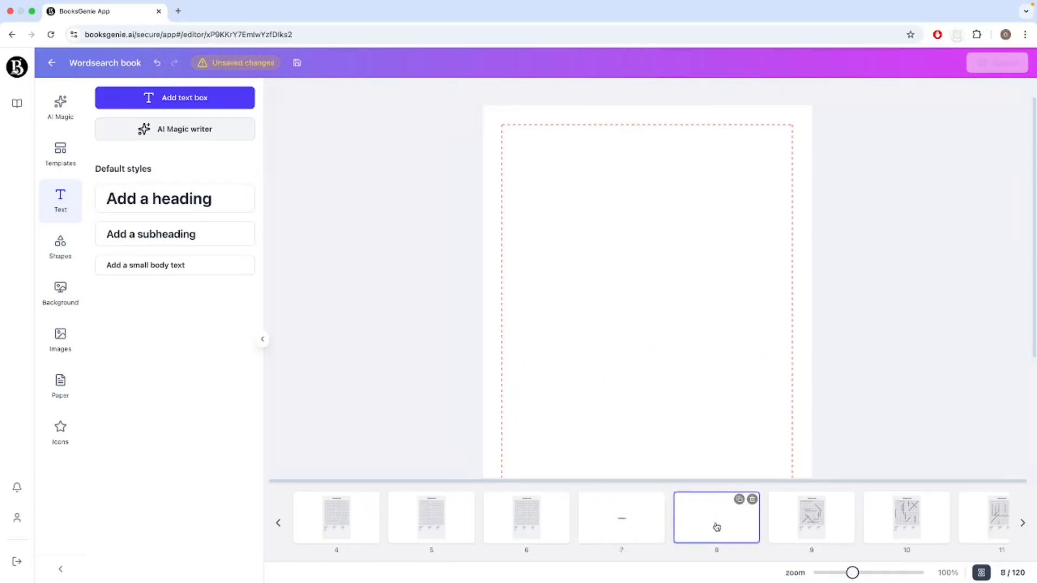
pyautogui.hscroll(3, 944, 519)
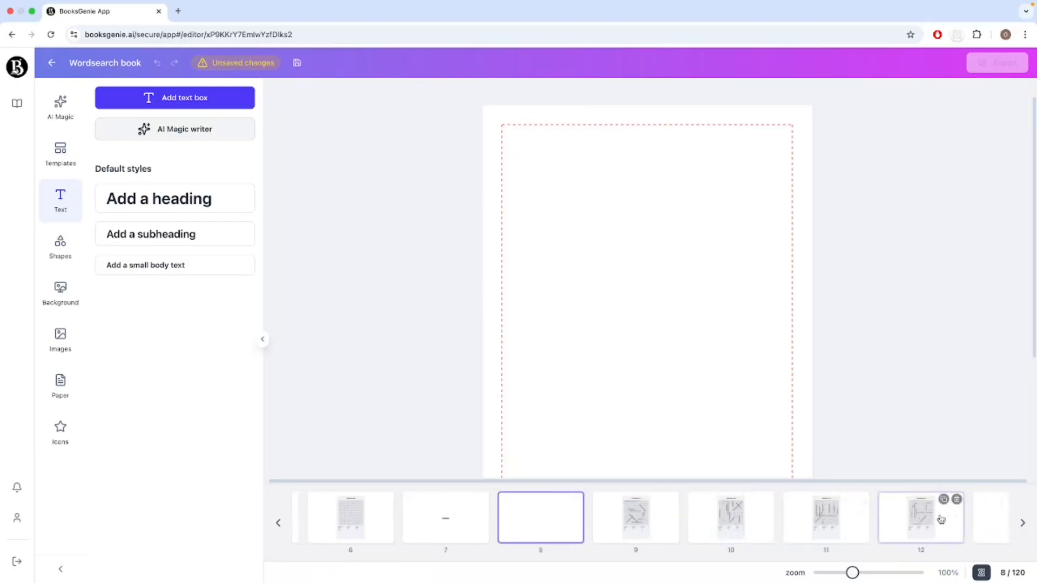
pyautogui.hscroll(-6, 941, 520)
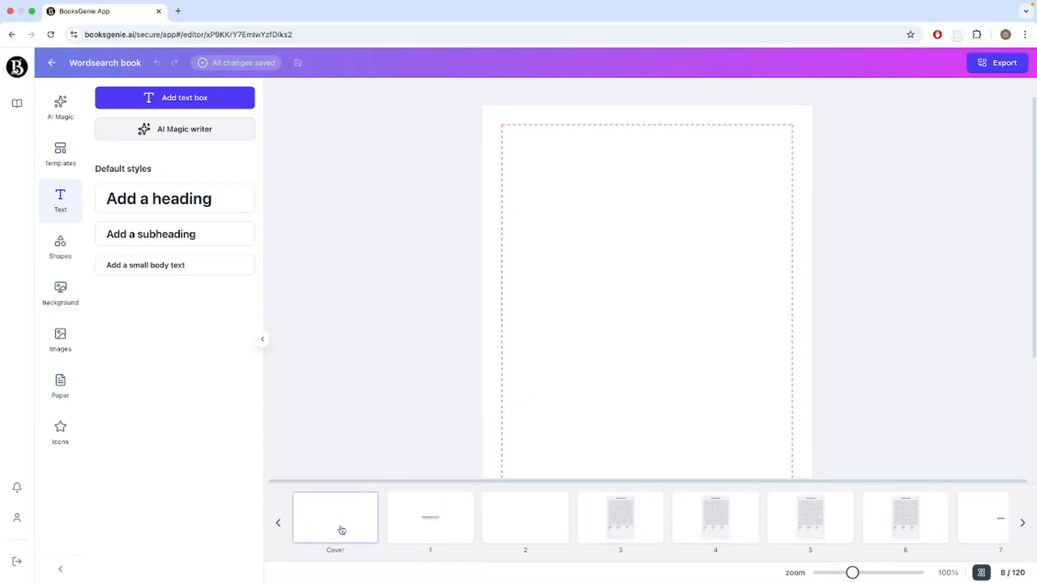
# Open the book's cover page and search the Pixabay images for "camping", limited to illustrations.
pyautogui.click(342, 530)
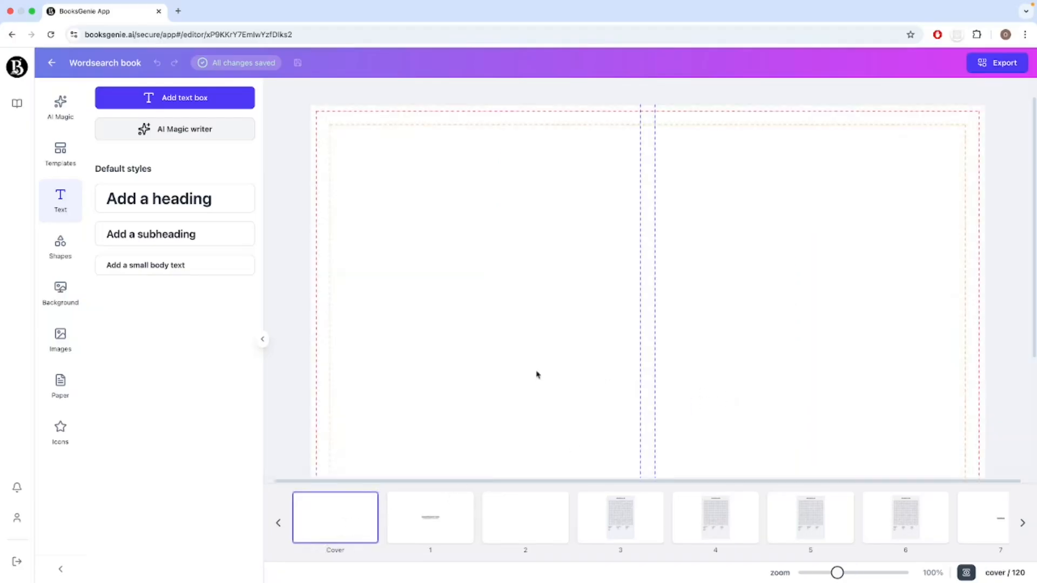
pyautogui.scroll(-3, 769, 369)
pyautogui.scroll(3, 770, 370)
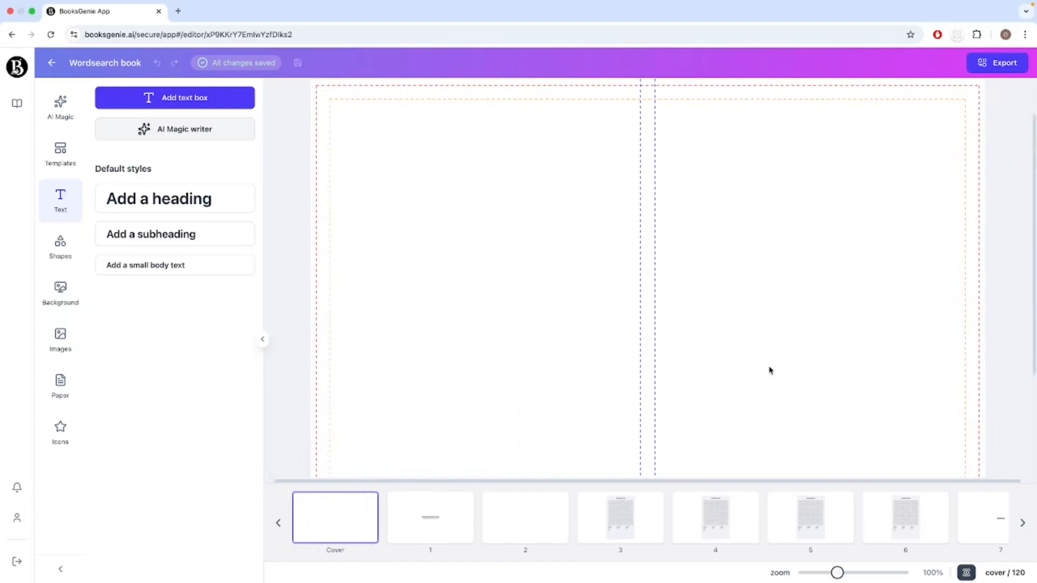
pyautogui.scroll(1, 810, 267)
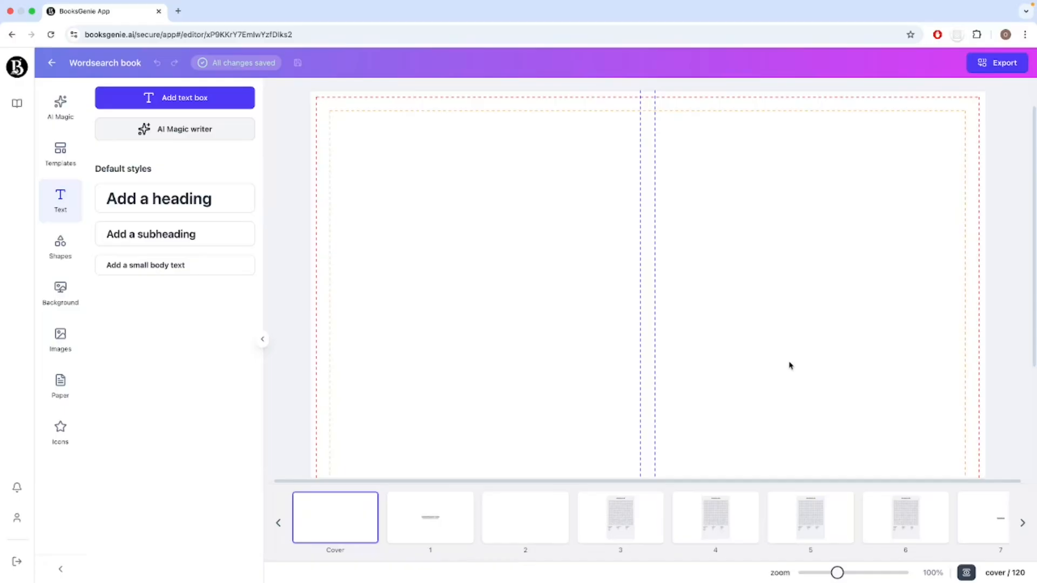
pyautogui.click(61, 344)
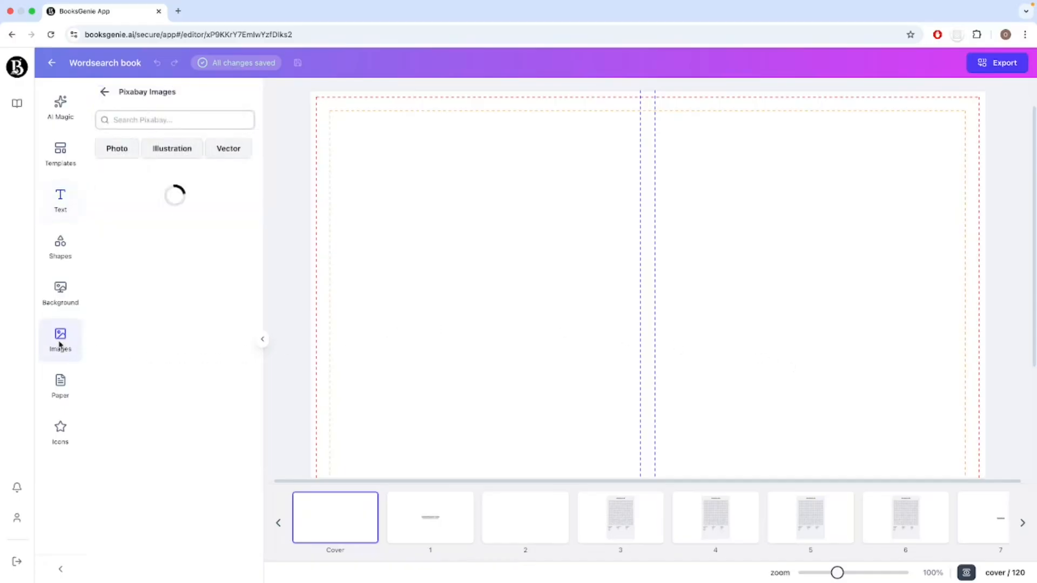
pyautogui.click(105, 92)
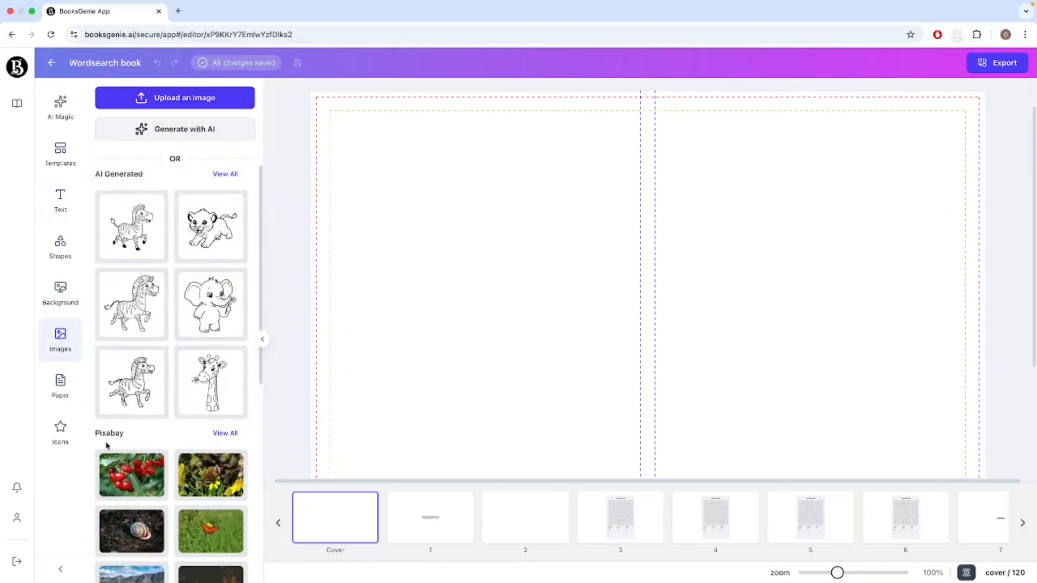
pyautogui.click(225, 434)
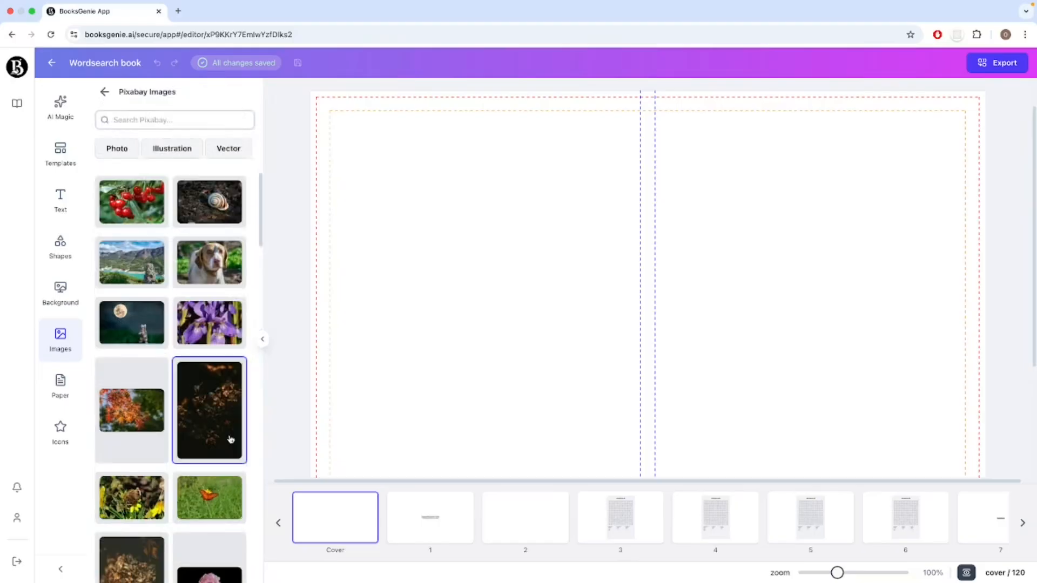
pyautogui.click(150, 118)
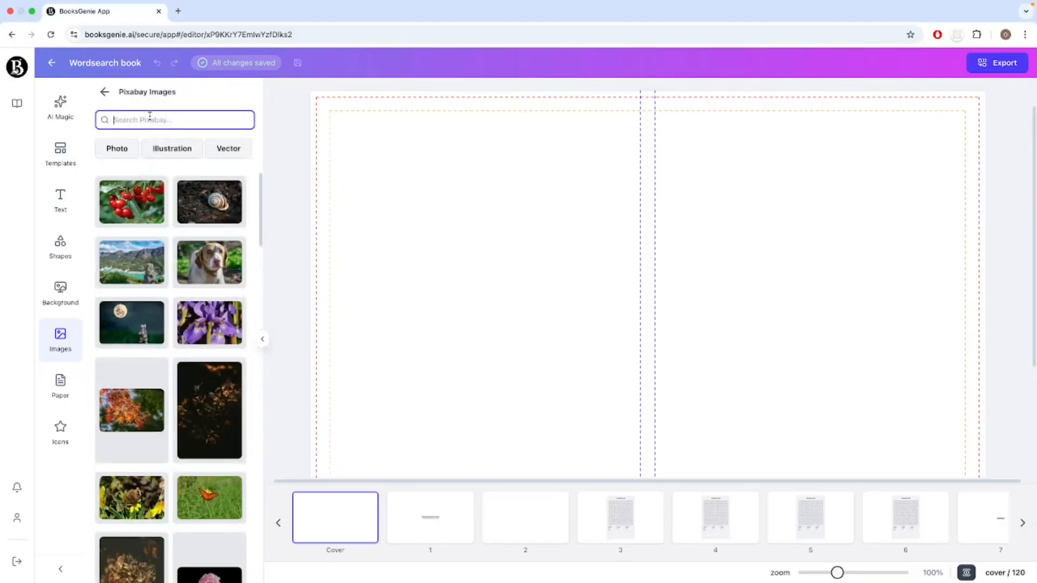
pyautogui.write('camping')
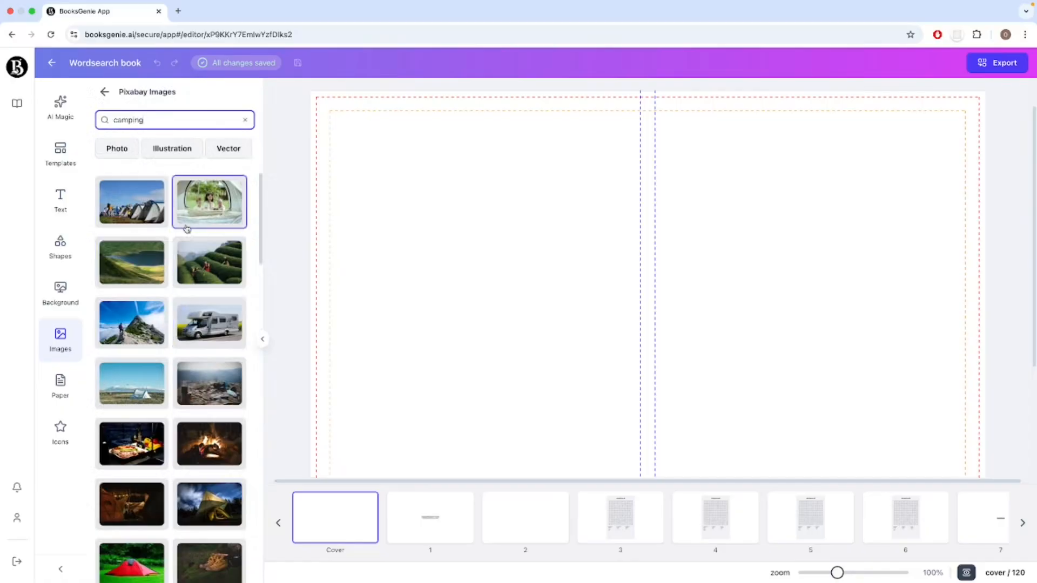
pyautogui.click(175, 153)
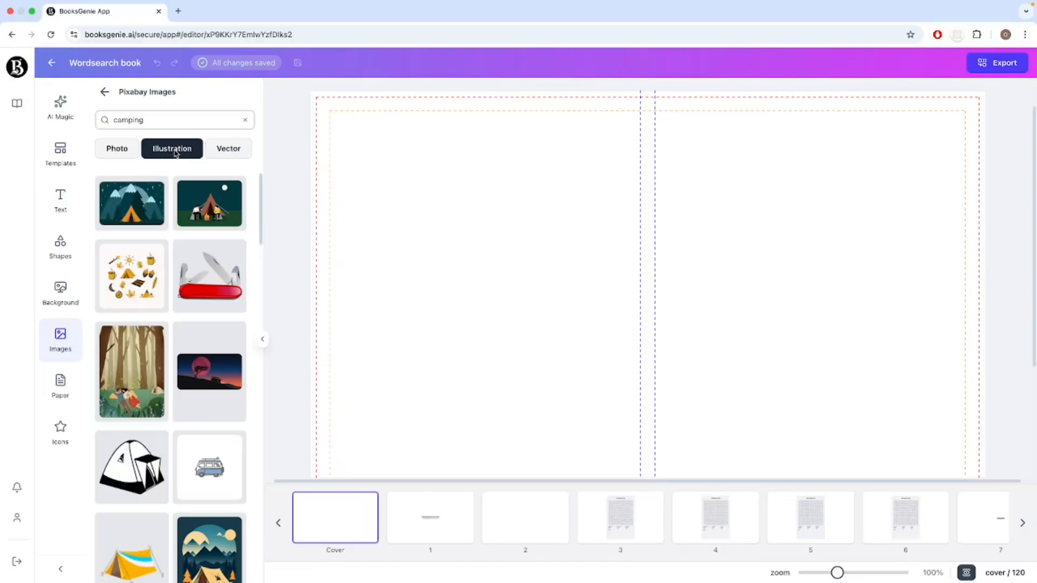
# Add the illustration of a white tent between two orange autumn trees to the cover.
pyautogui.scroll(-5, 206, 368)
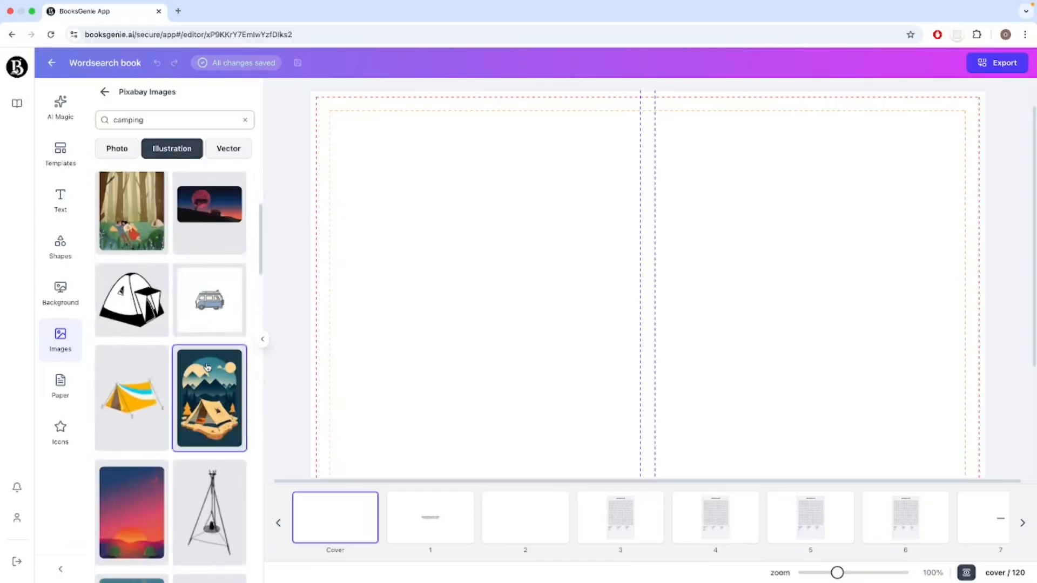
pyautogui.scroll(-7, 207, 368)
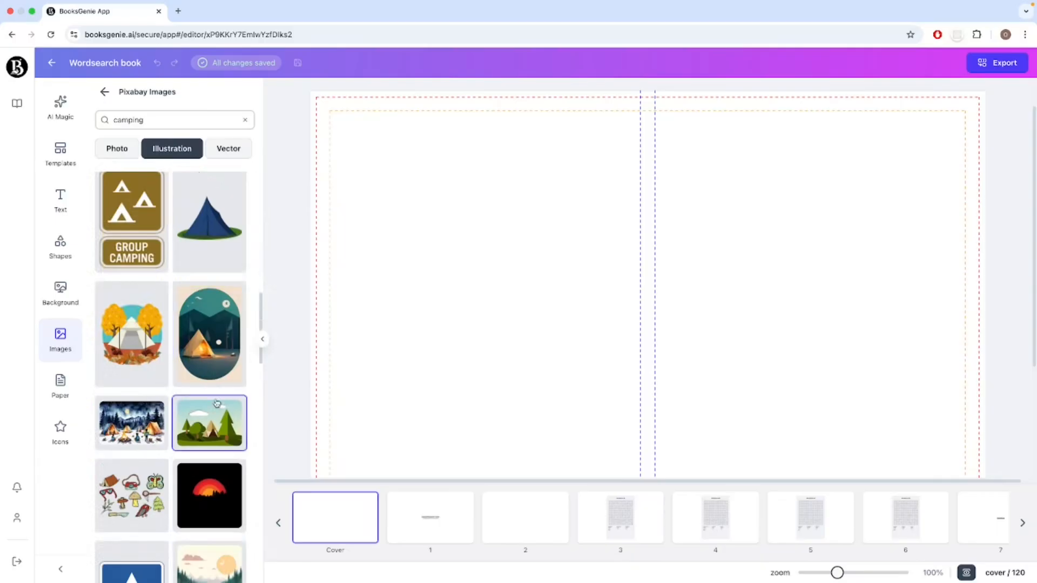
pyautogui.scroll(-1, 215, 407)
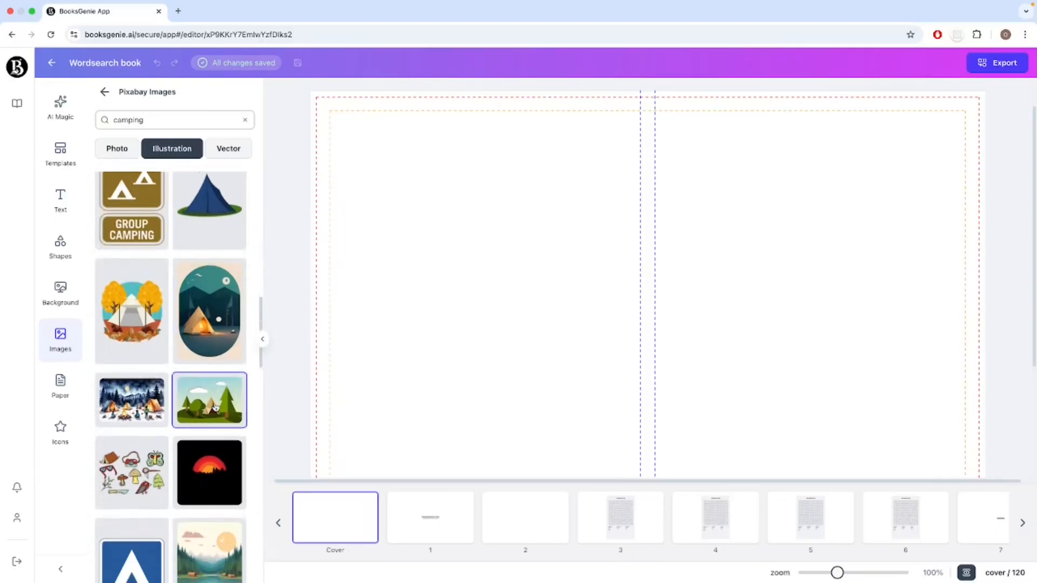
pyautogui.click(127, 306)
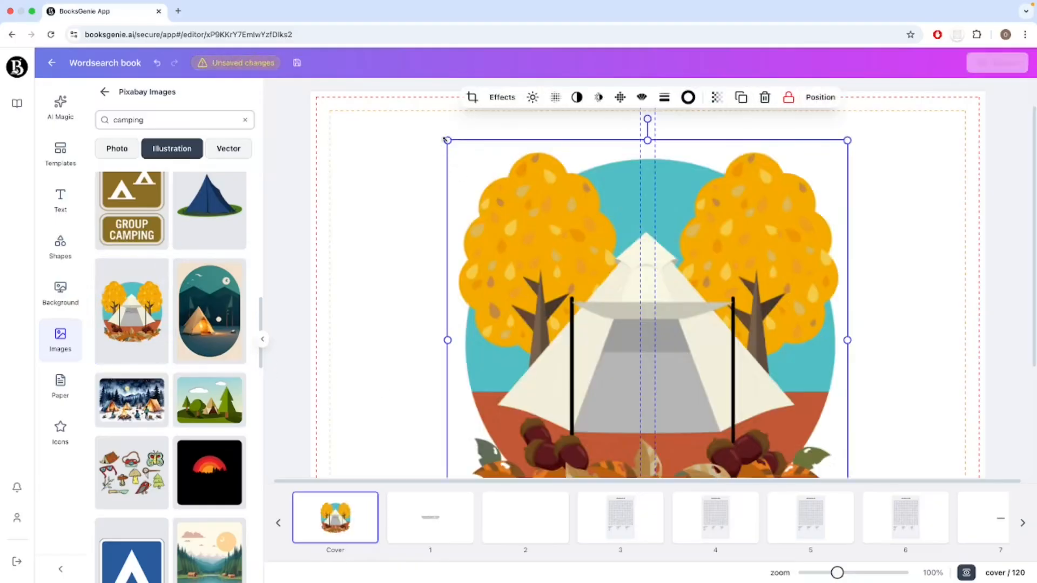
# Shrink the tent illustration and move it onto the front cover.
pyautogui.moveTo(448, 141); pyautogui.dragTo(574, 332)
pyautogui.moveTo(711, 390); pyautogui.dragTo(793, 311)
pyautogui.scroll(-1, 875, 382)
pyautogui.scroll(-2, 876, 383)
pyautogui.scroll(2, 880, 400)
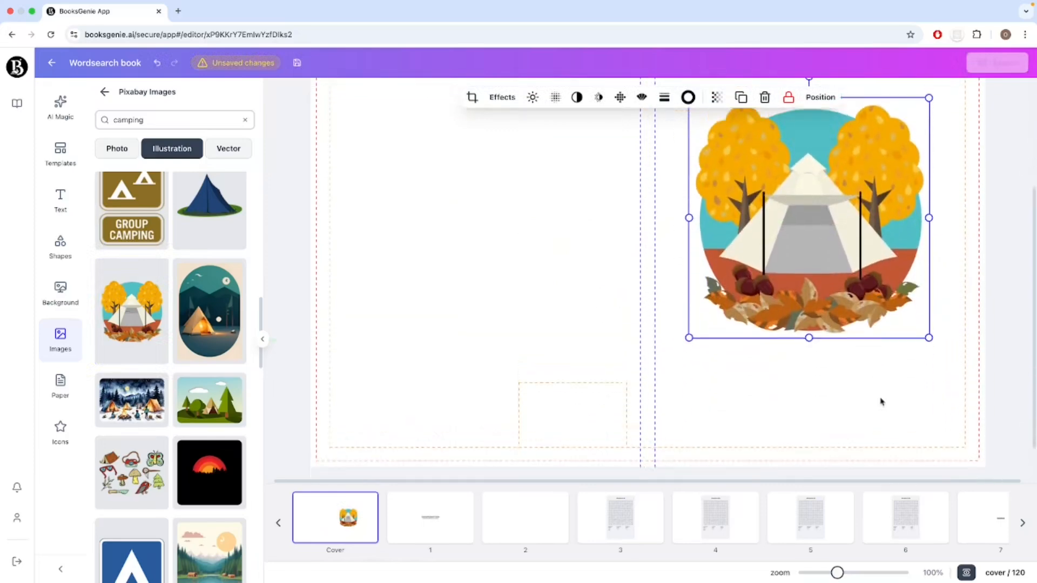
pyautogui.click(863, 450)
pyautogui.scroll(-1, 862, 449)
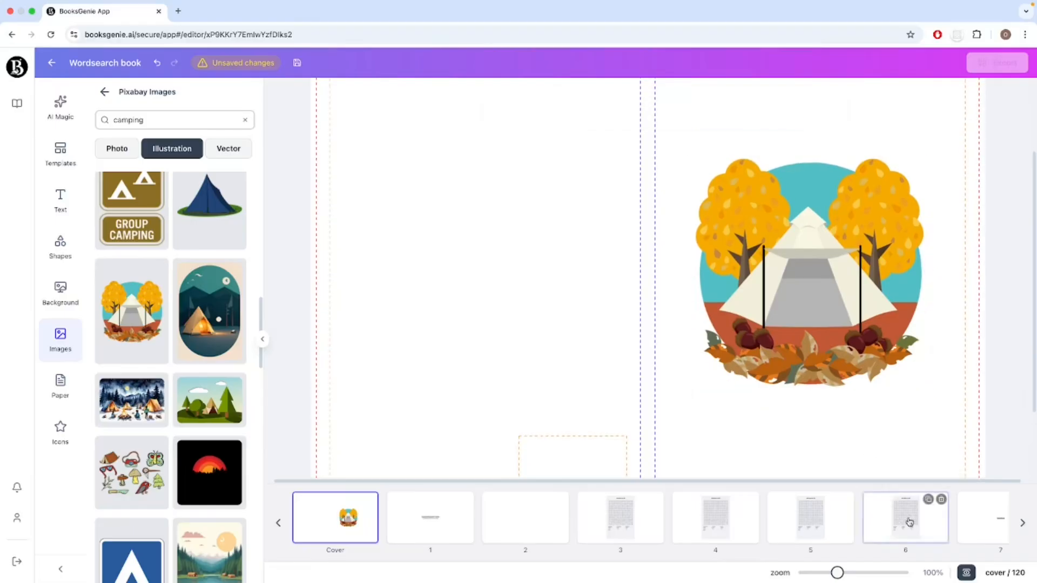
# With the cover viewed at 80%, shift the tent illustration lower on the front cover to leave room above it.
pyautogui.moveTo(837, 573); pyautogui.dragTo(830, 573)
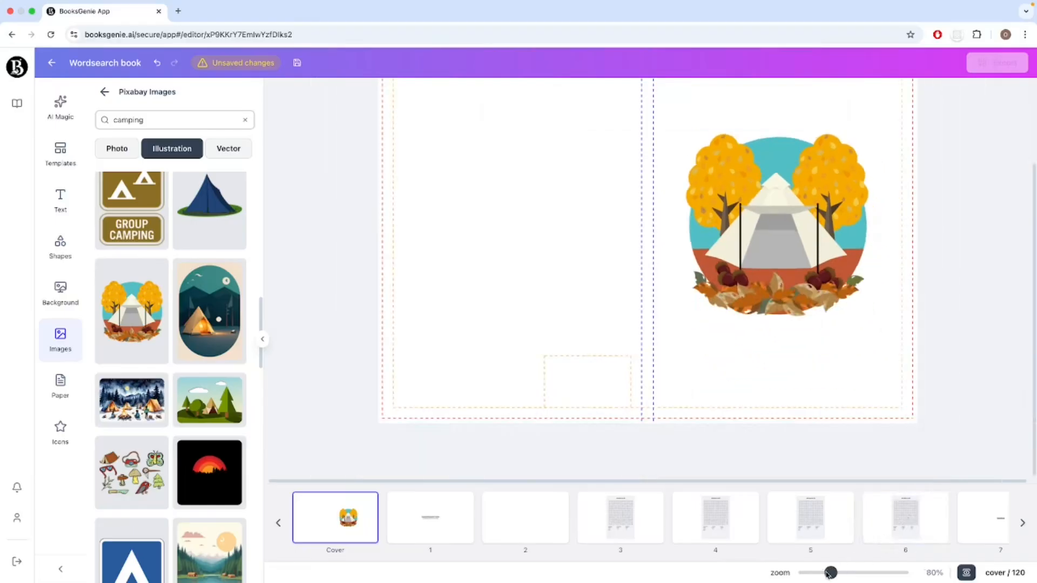
pyautogui.scroll(1, 949, 426)
pyautogui.scroll(3, 949, 426)
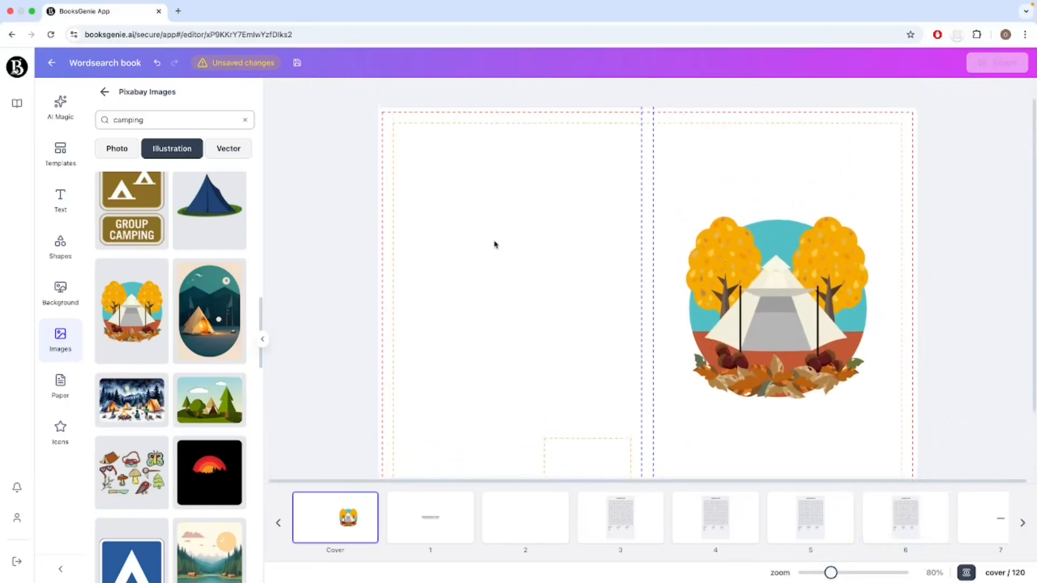
pyautogui.scroll(-2, 534, 362)
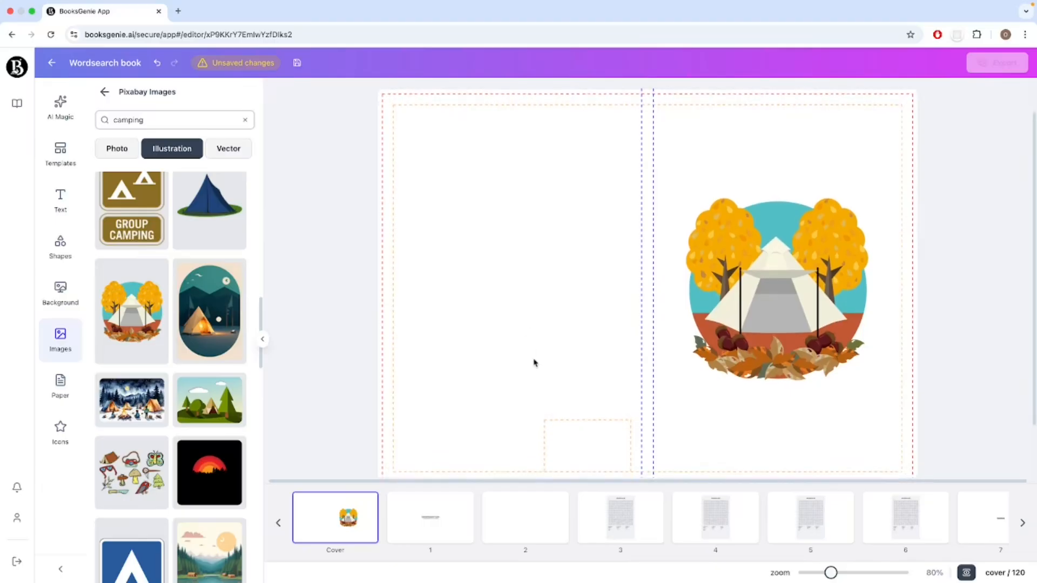
pyautogui.scroll(-1, 534, 361)
pyautogui.moveTo(780, 306); pyautogui.dragTo(789, 353)
pyautogui.click(892, 340)
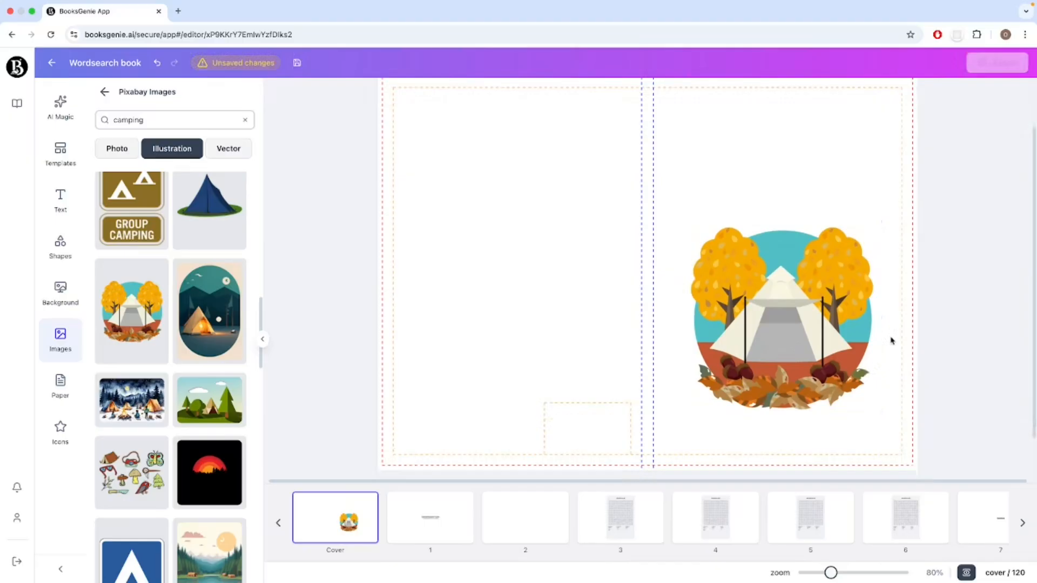
# Copy the heading and subheading group from page 1 onto the cover and place it above the tent illustration on the front.
pyautogui.click(431, 518)
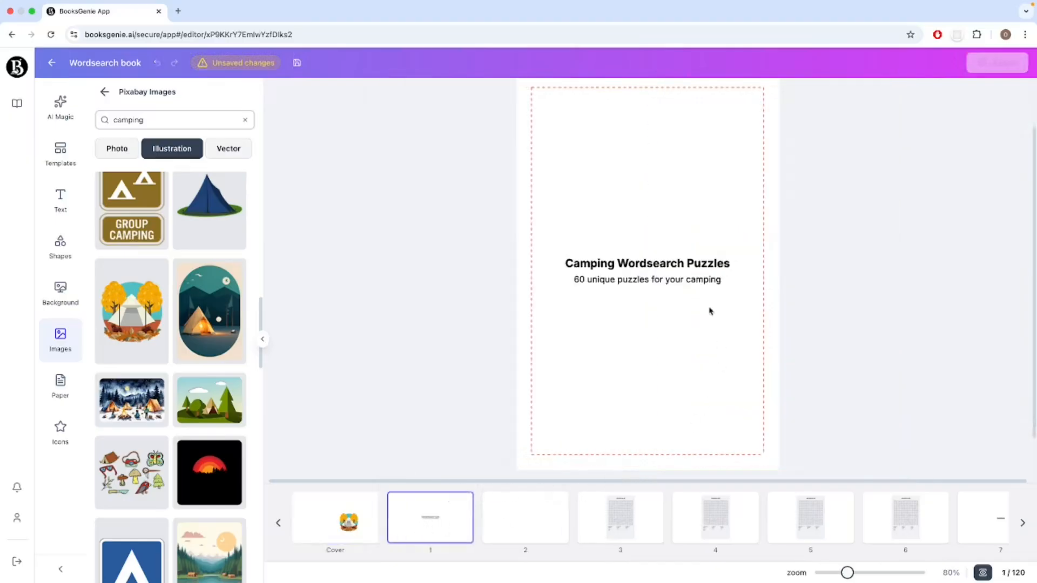
pyautogui.click(699, 280)
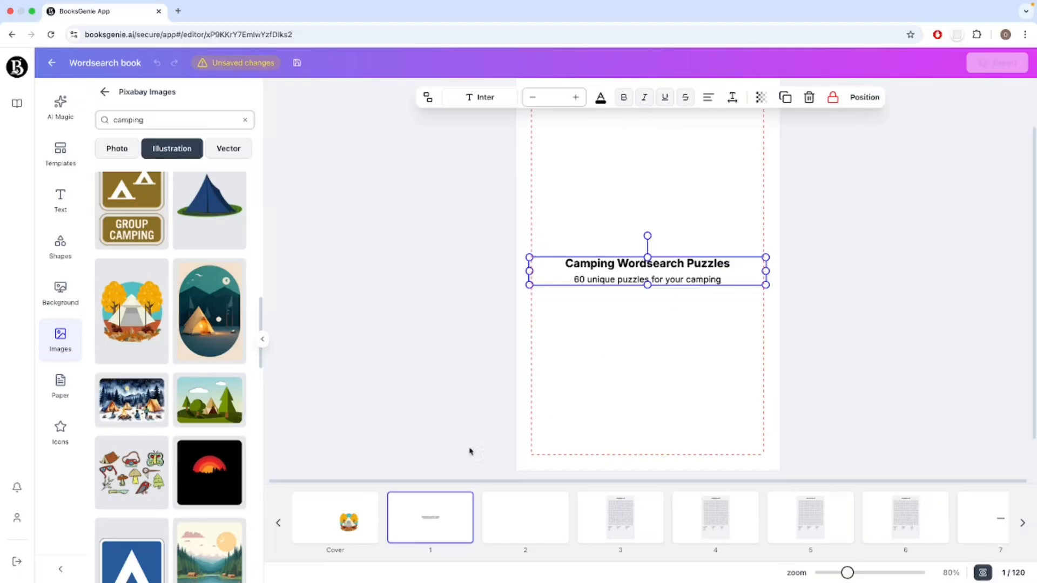
pyautogui.click(346, 520)
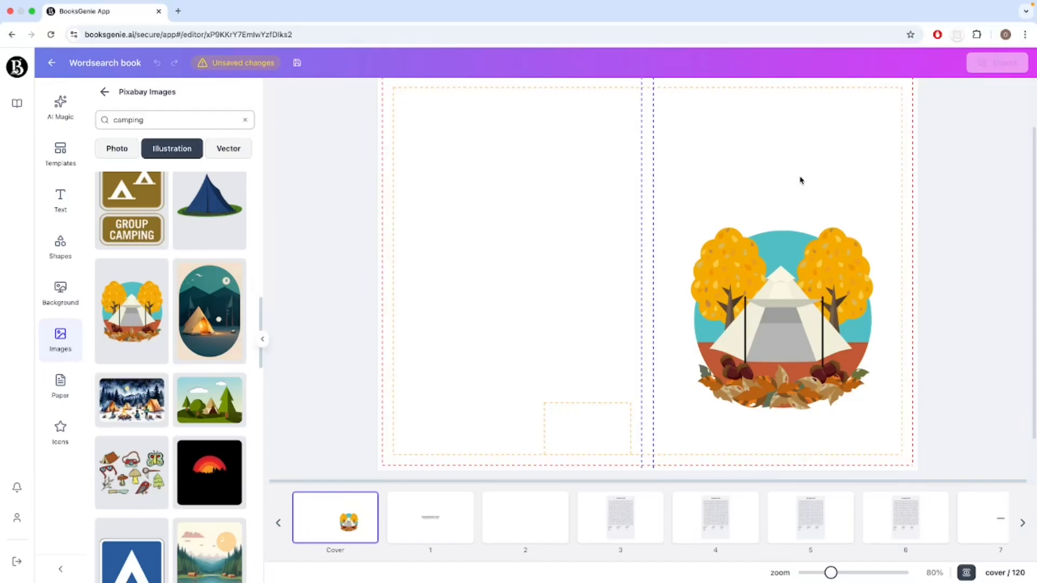
pyautogui.write('Camping Wordsearch Puzzles 60 unique puzzles for your camping')
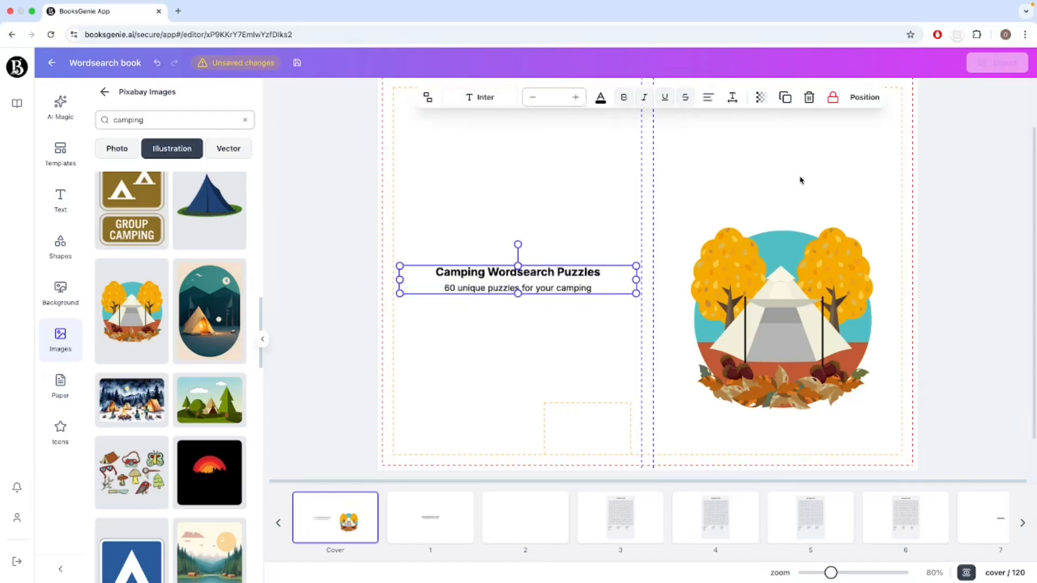
pyautogui.moveTo(518, 280); pyautogui.dragTo(783, 164)
pyautogui.click(806, 210)
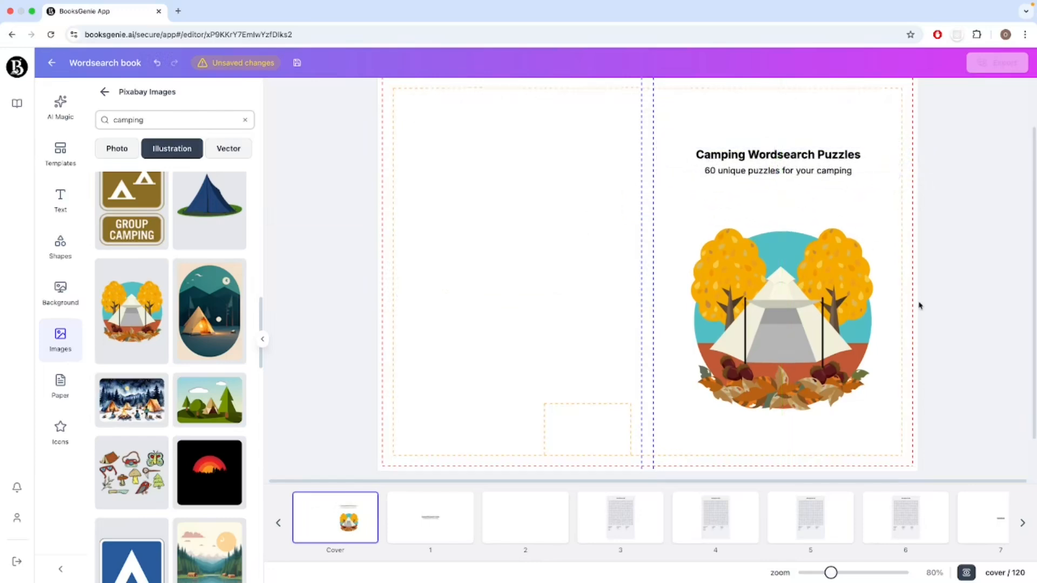
# Ungroup the cover's title text and enlarge the "Camping Wordsearch Puzzles" heading.
pyautogui.scroll(2, 919, 303)
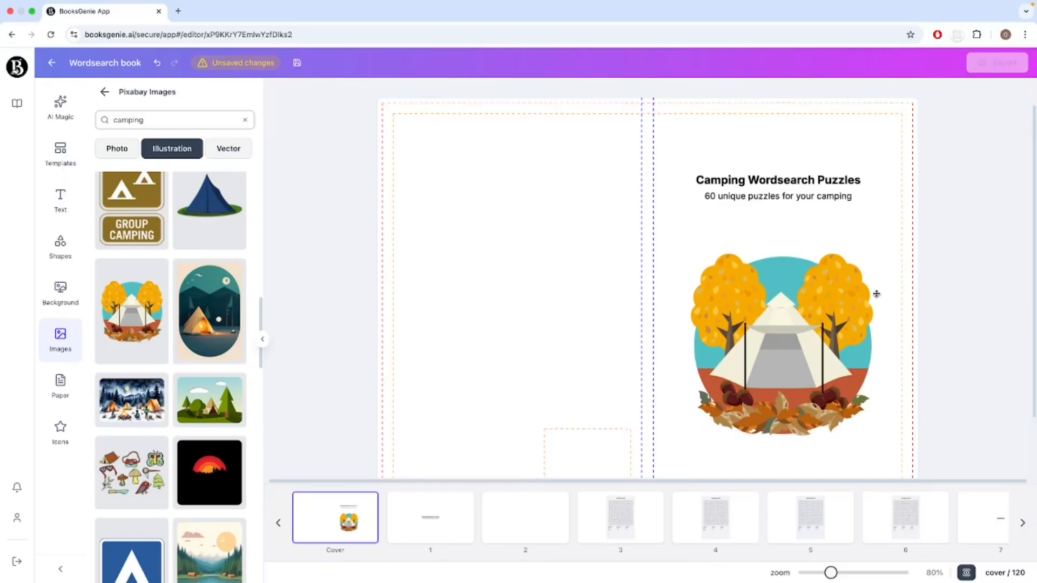
pyautogui.click(802, 189)
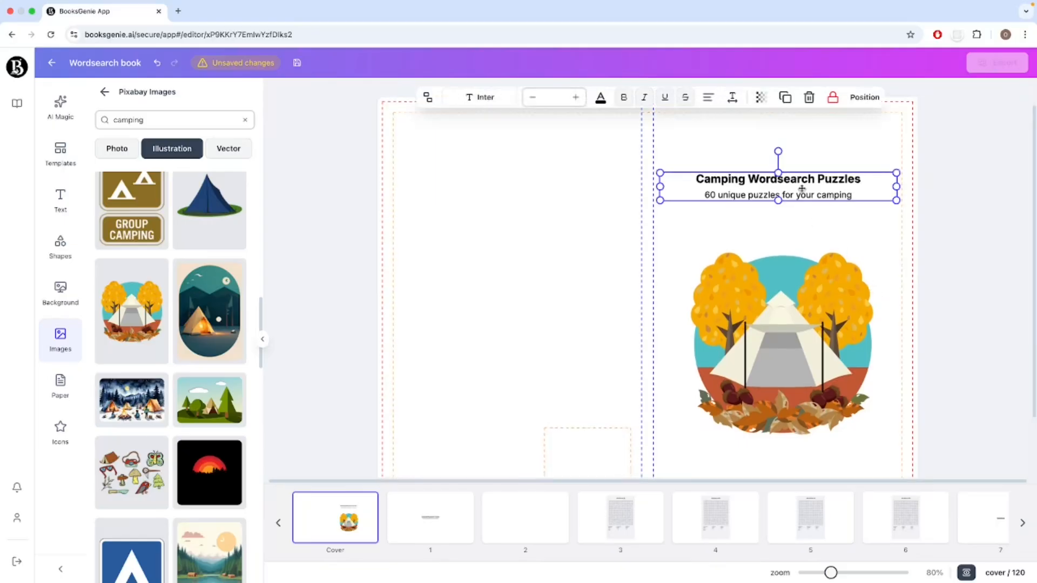
pyautogui.click(427, 99)
pyautogui.click(754, 215)
pyautogui.click(746, 175)
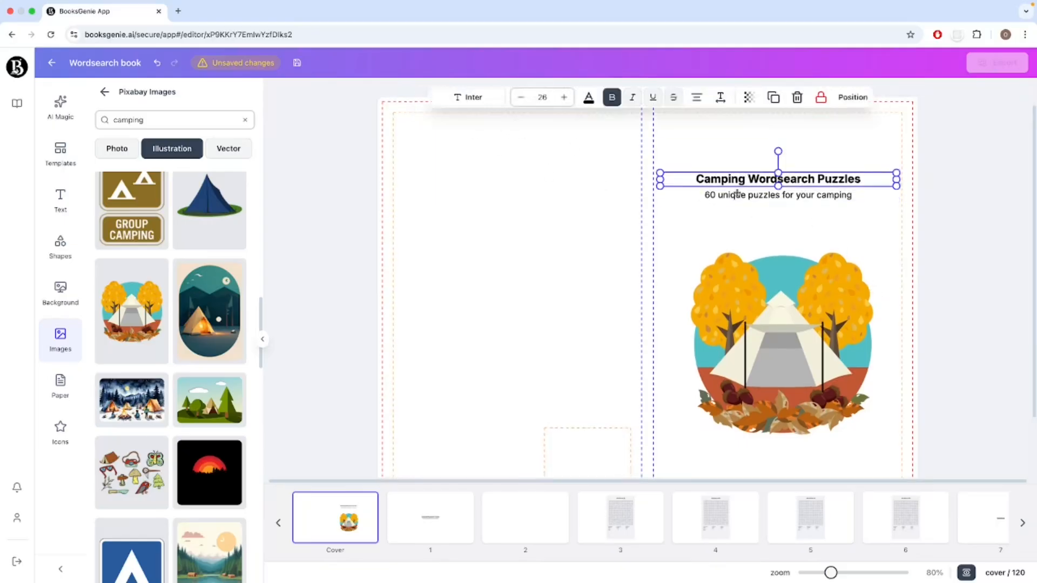
pyautogui.click(569, 98)
pyautogui.click(569, 98)
pyautogui.click(568, 98)
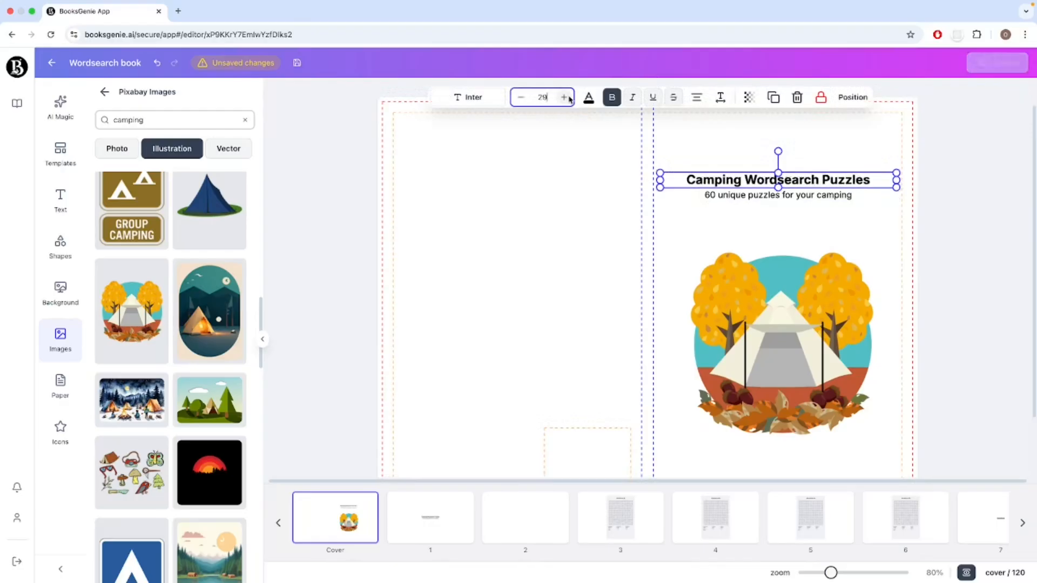
pyautogui.click(565, 97)
pyautogui.click(565, 98)
pyautogui.click(564, 97)
pyautogui.click(565, 97)
# Lower the subheading slightly beneath the cover heading, centre-align the two texts with each other and group them again.
pyautogui.click(778, 195)
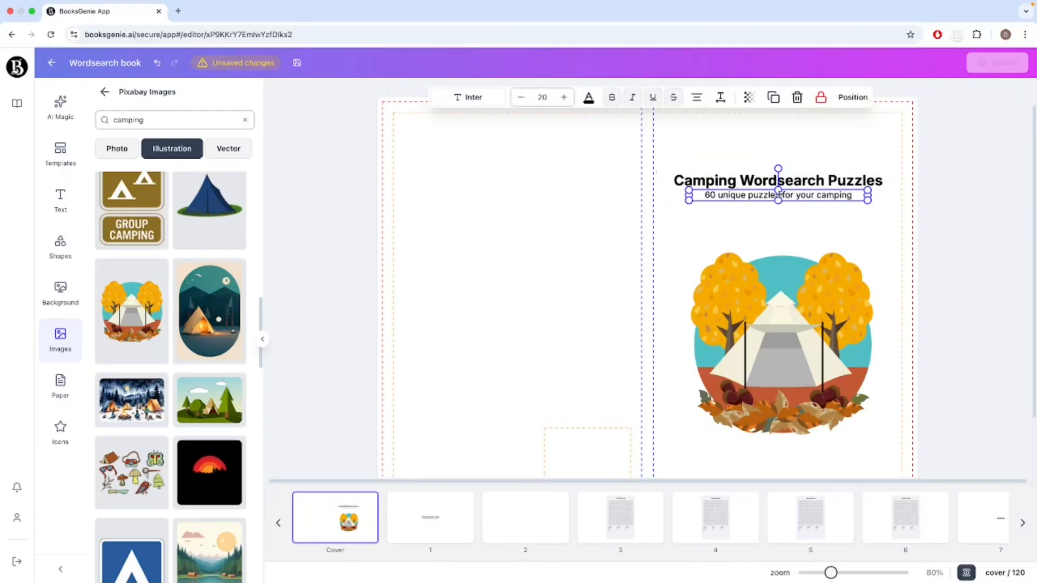
pyautogui.moveTo(779, 193); pyautogui.dragTo(730, 163)
pyautogui.click(804, 222)
pyautogui.click(866, 98)
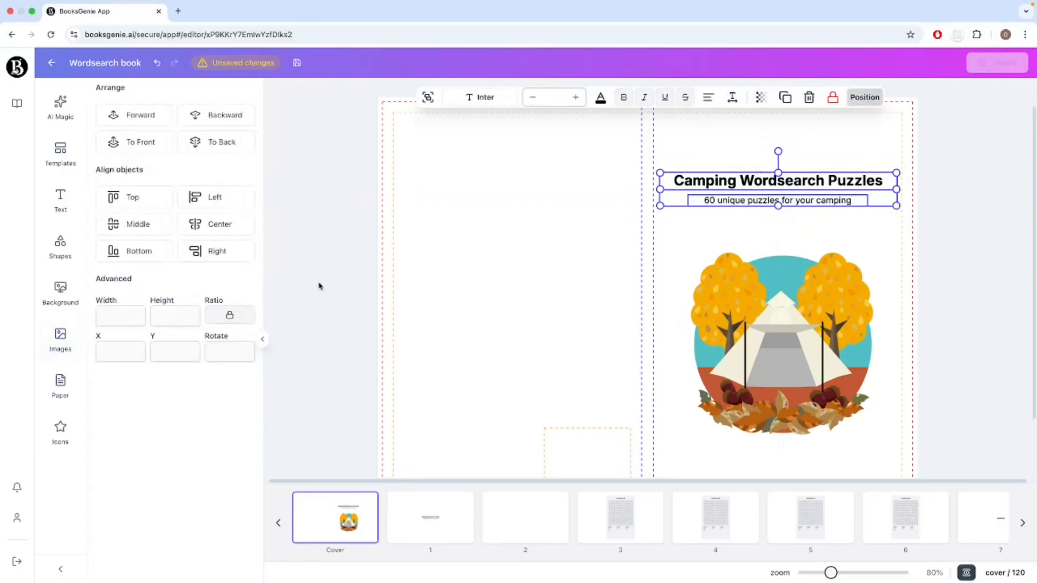
pyautogui.click(213, 224)
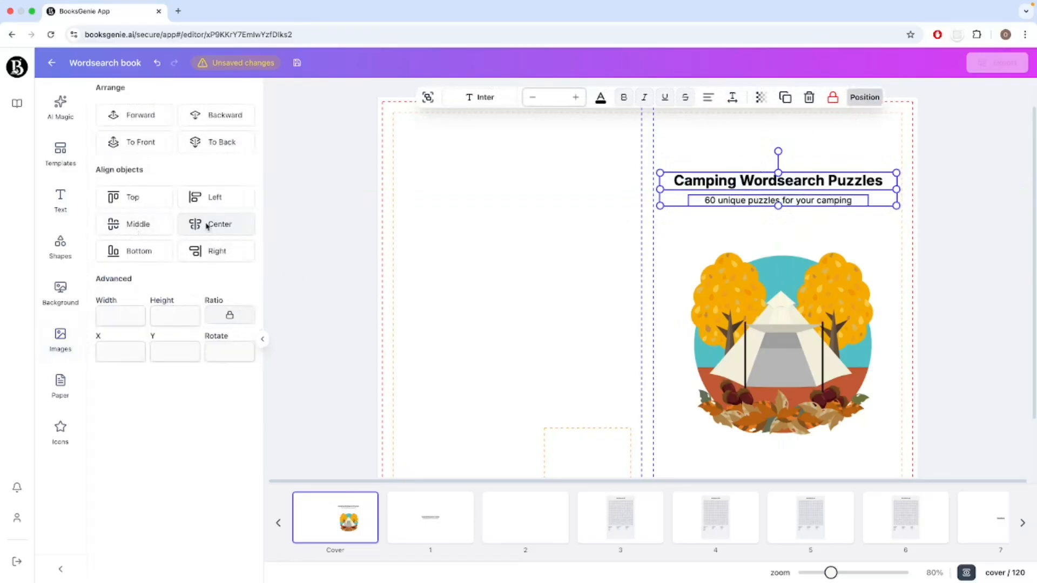
pyautogui.click(428, 98)
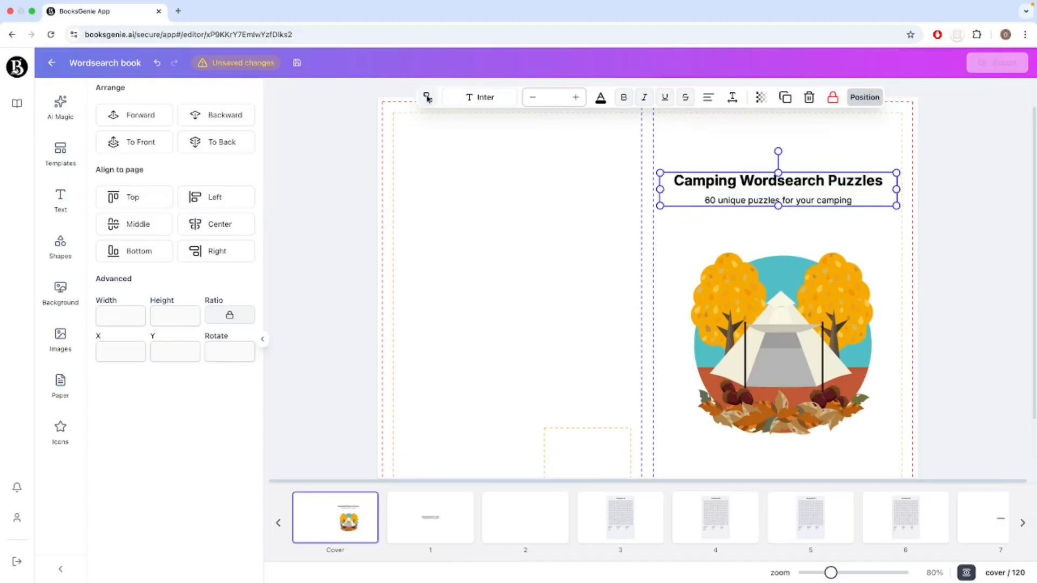
# Try centring the grouped title text on the whole cover, and reposition it on the front cover with more space above the tent illustration.
pyautogui.click(215, 230)
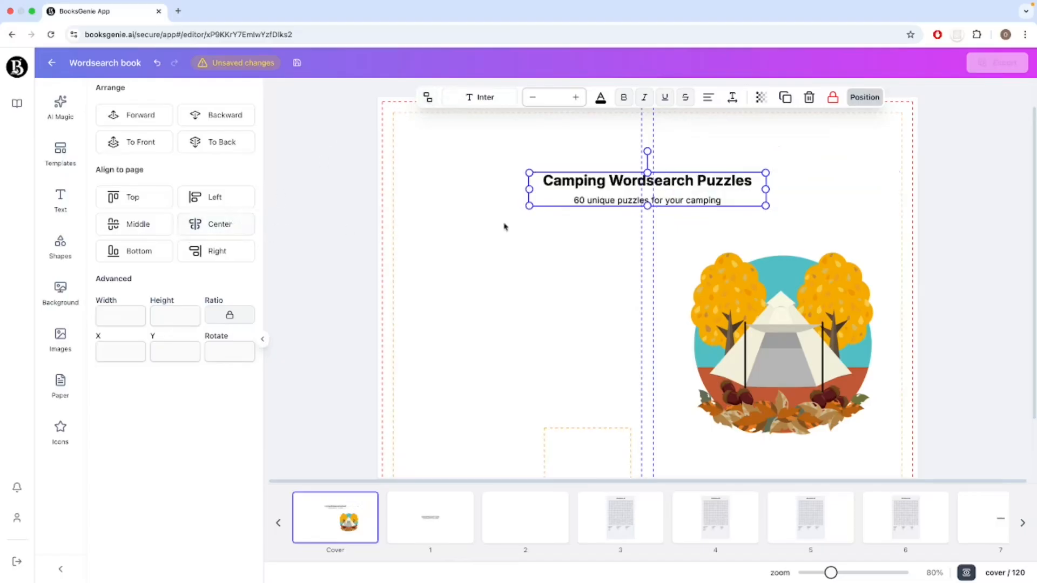
pyautogui.click(533, 232)
pyautogui.moveTo(637, 193); pyautogui.dragTo(768, 176)
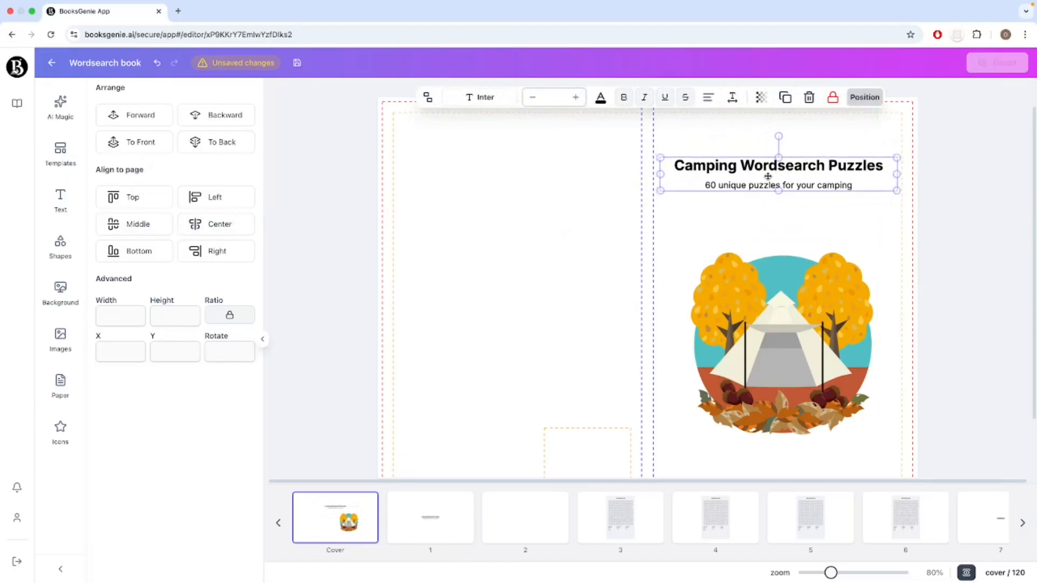
pyautogui.click(751, 219)
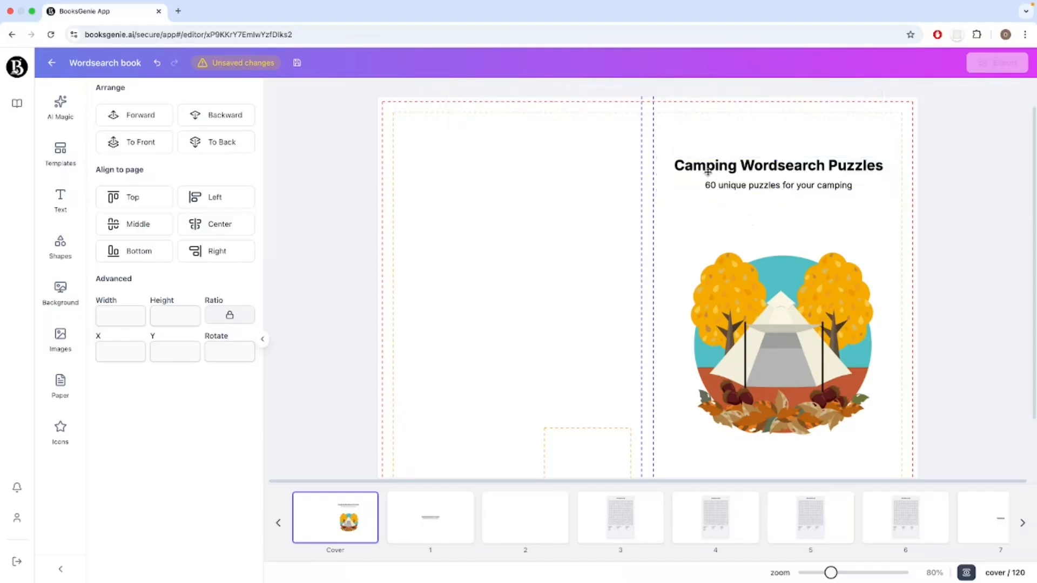
# Nudge the title group horizontally to line it up with the centre of the tent illustration on the front cover.
pyautogui.scroll(-2, 821, 303)
pyautogui.scroll(2, 860, 337)
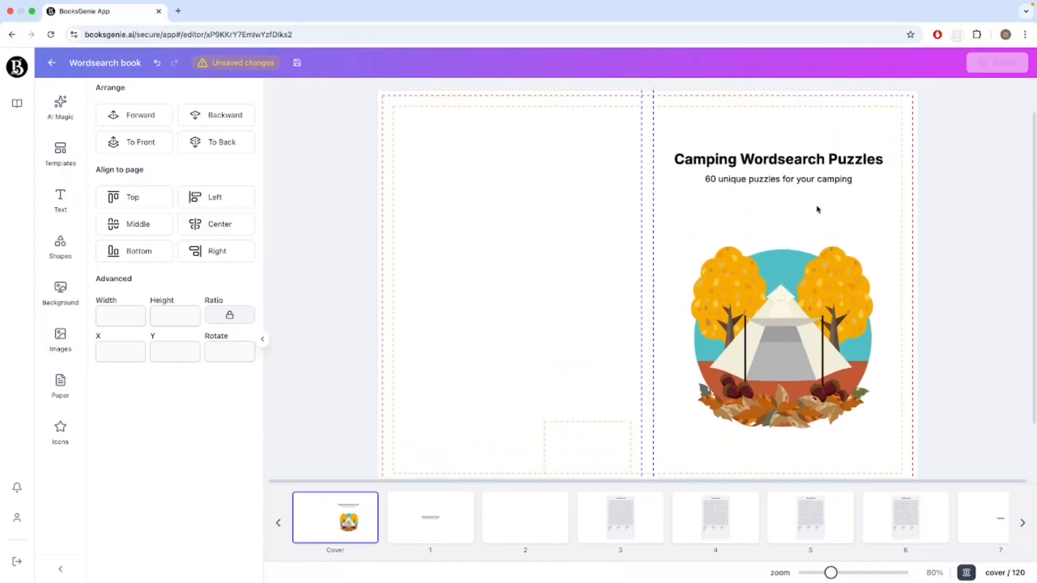
pyautogui.click(813, 182)
pyautogui.click(822, 229)
pyautogui.scroll(-2, 832, 221)
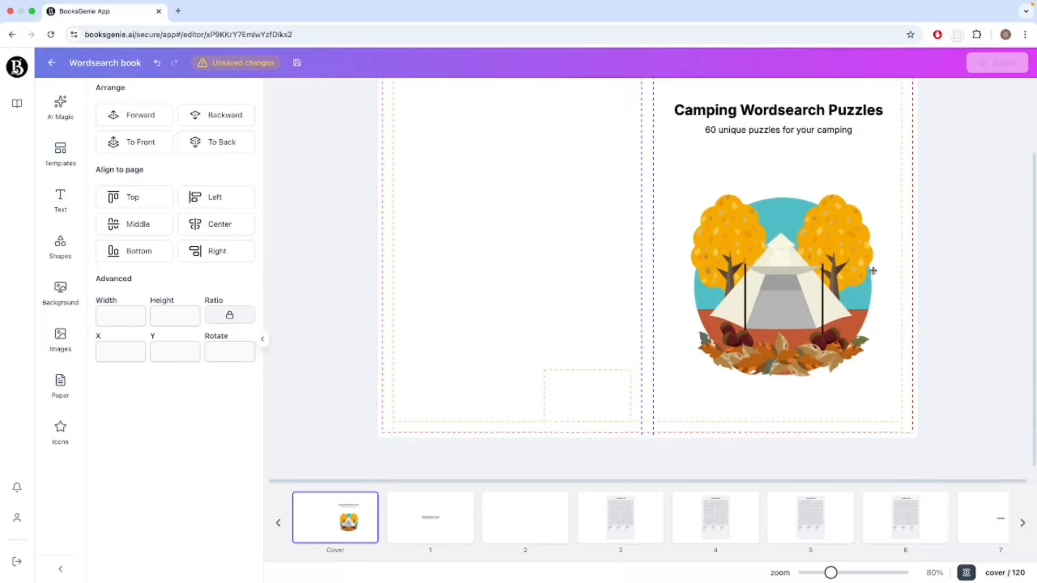
pyautogui.scroll(1, 843, 219)
pyautogui.scroll(3, 845, 216)
pyautogui.click(836, 222)
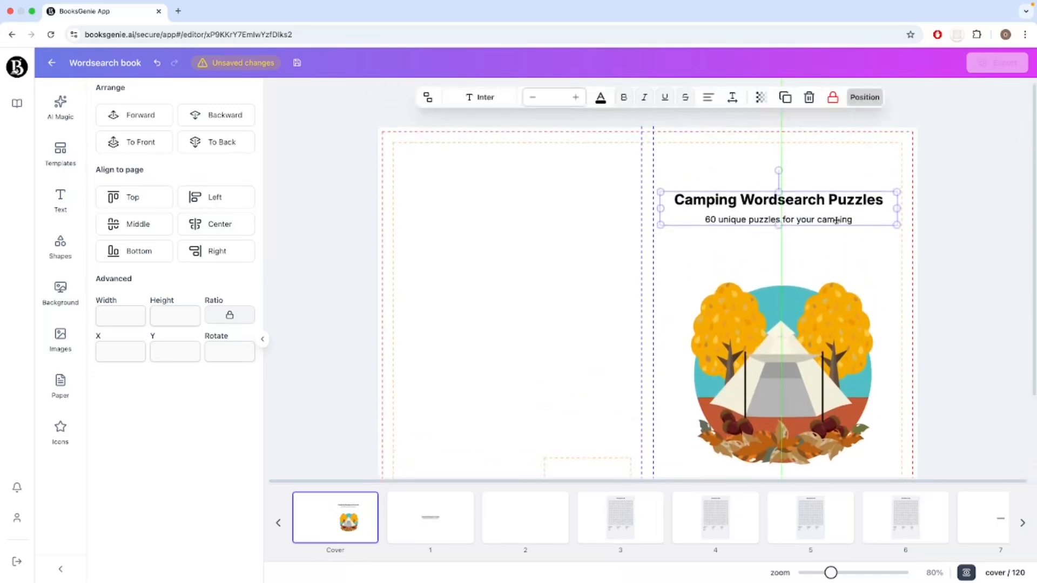
pyautogui.click(851, 252)
pyautogui.scroll(-2, 859, 257)
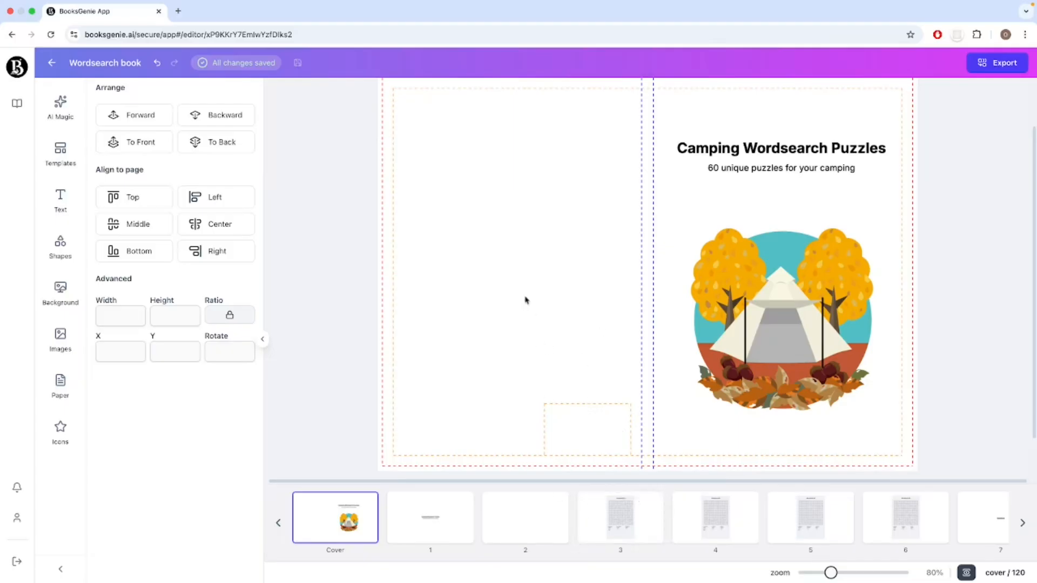
# Copy the WordSearch #1 puzzle grid from page 3 onto the cover and place it in the upper part of the back cover.
pyautogui.click(628, 520)
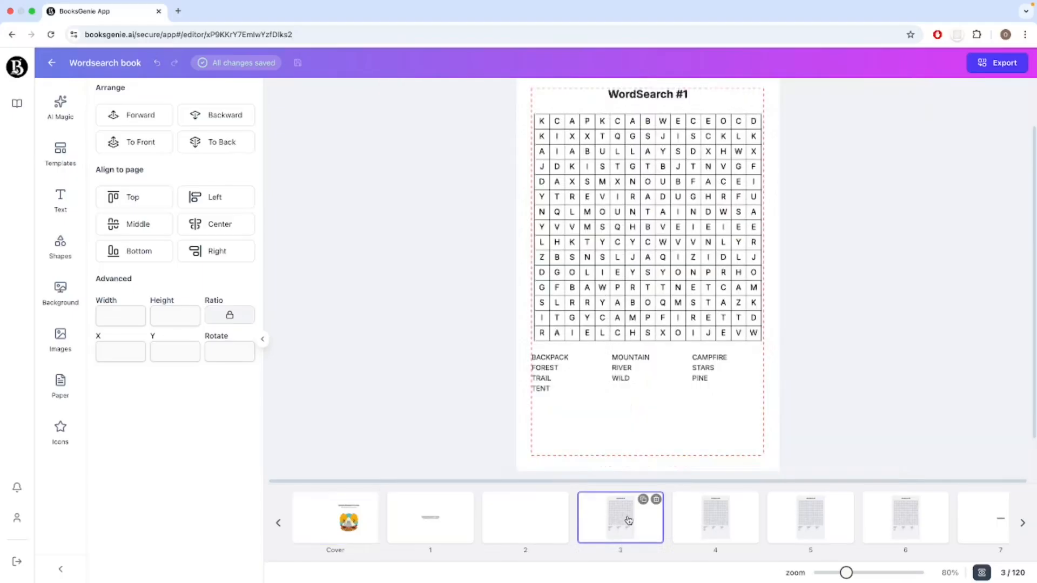
pyautogui.click(639, 198)
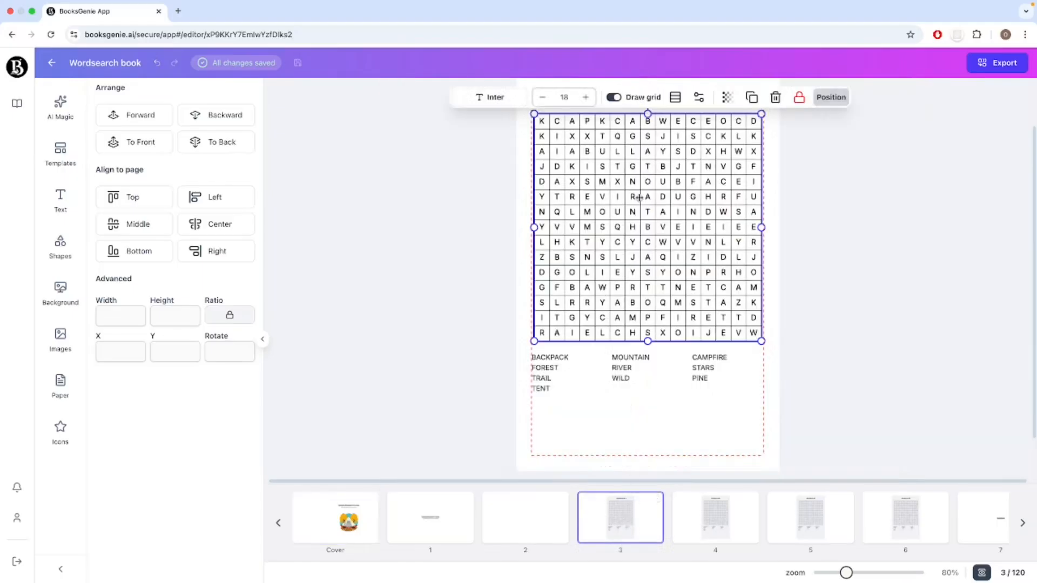
pyautogui.click(336, 517)
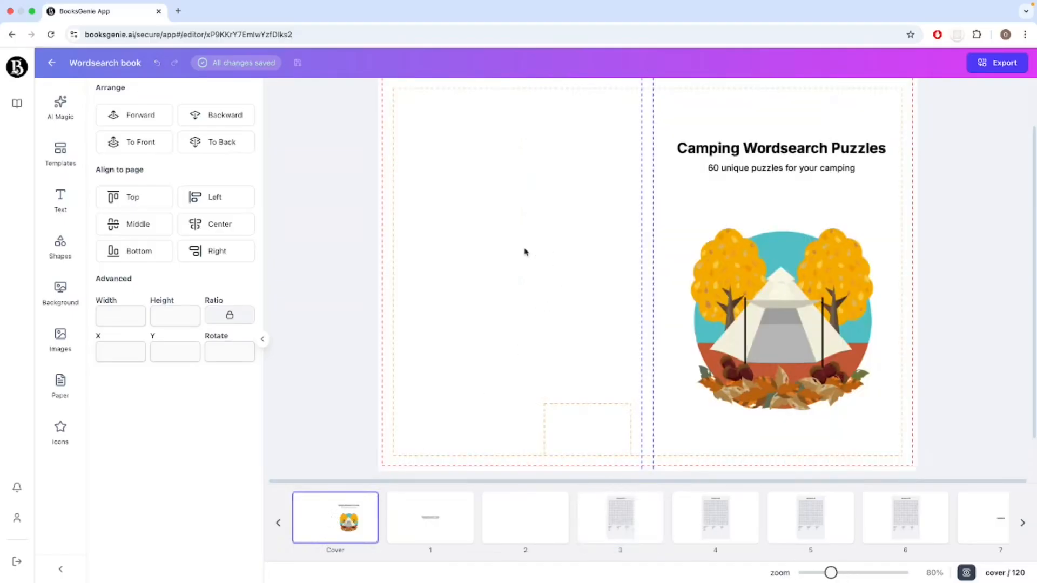
pyautogui.hotkey('ctrl', 'v')
pyautogui.moveTo(539, 267); pyautogui.dragTo(538, 248)
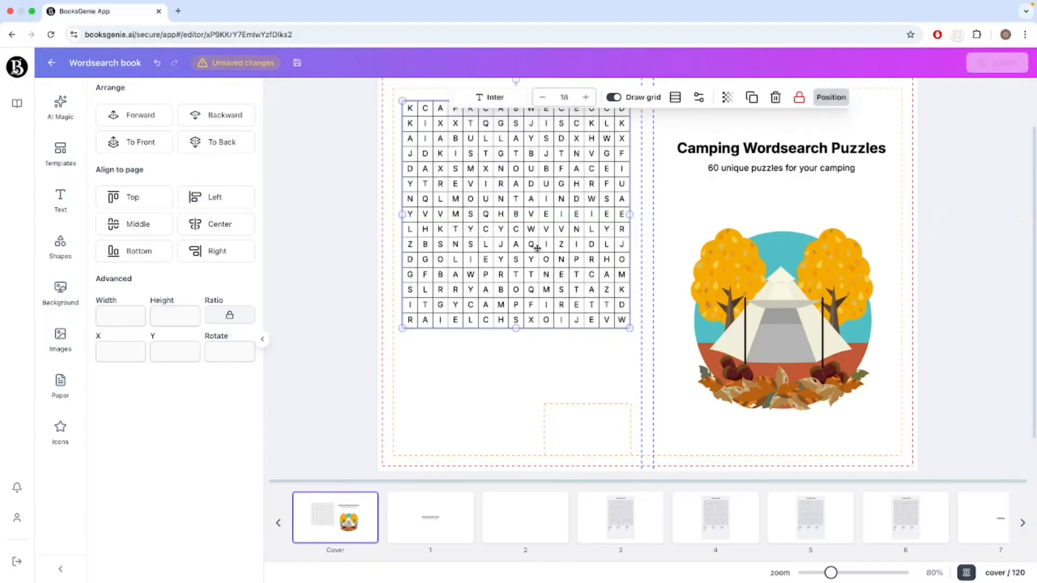
pyautogui.click(533, 375)
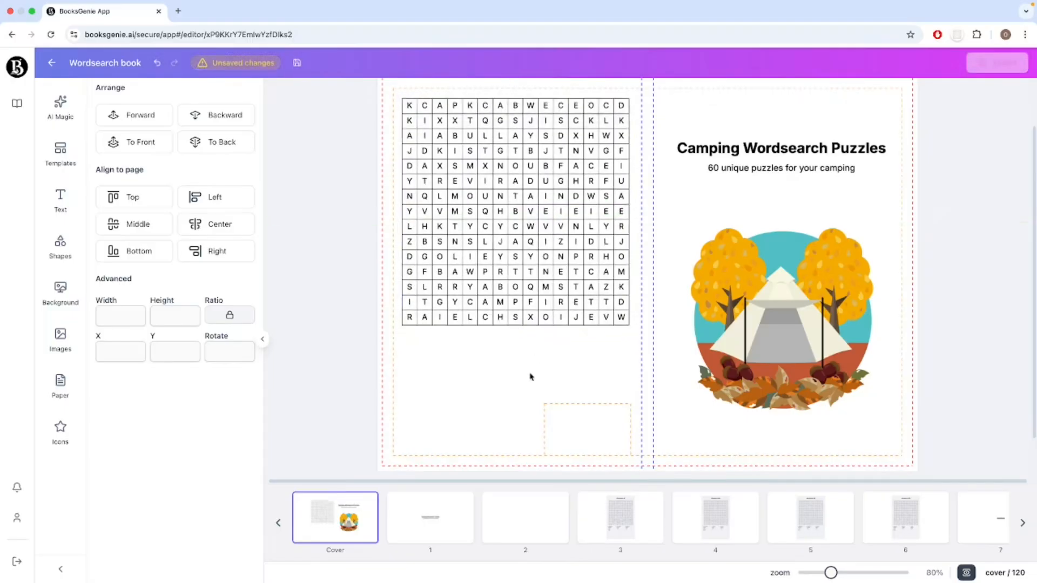
pyautogui.scroll(1, 529, 376)
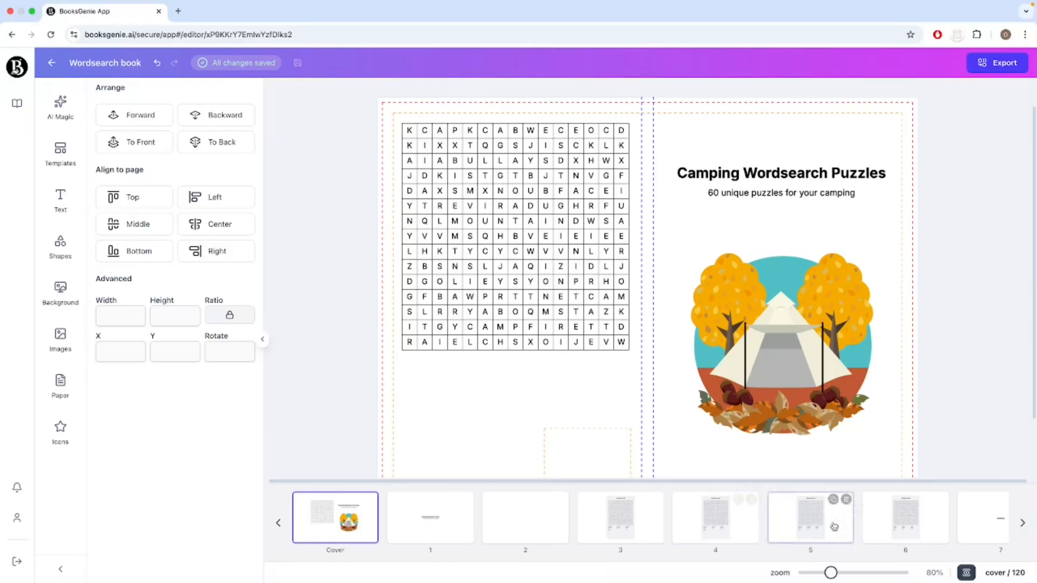
# Try a reduced copy of the WordSearch #2 solution grid from page 10 on the back cover, and delete it.
pyautogui.hscroll(5, 879, 521)
pyautogui.click(881, 523)
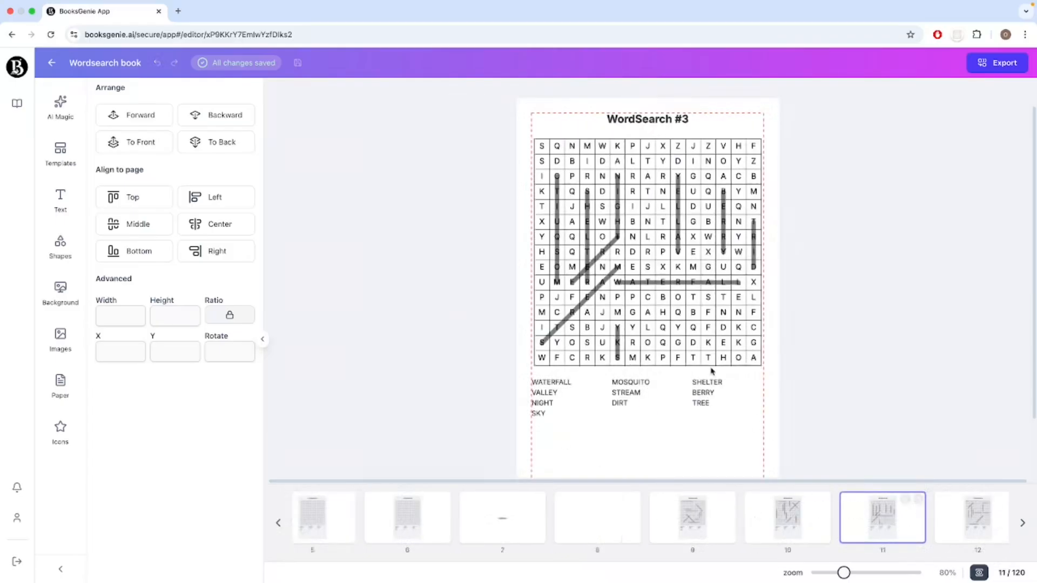
pyautogui.click(662, 267)
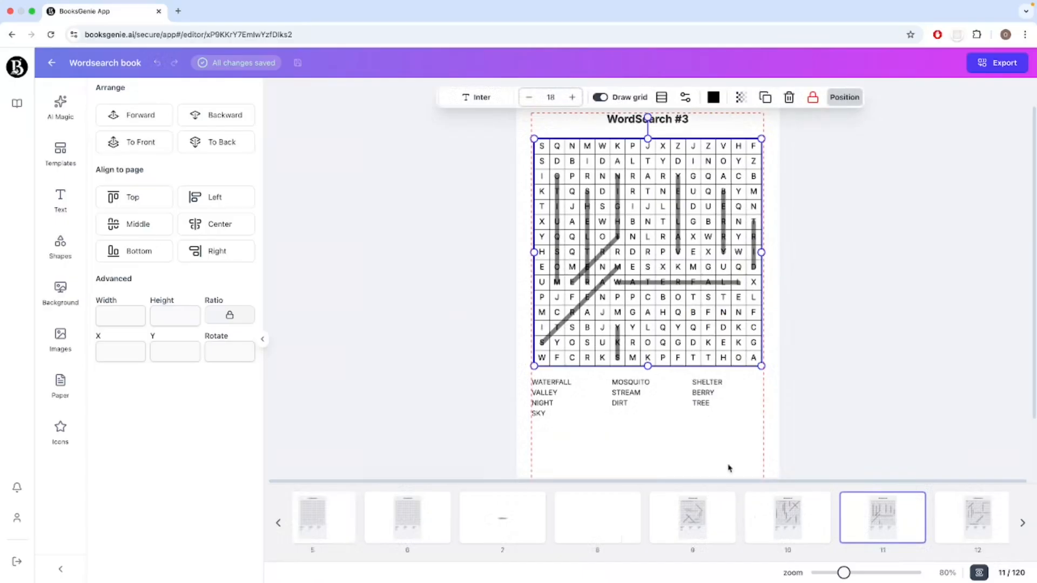
pyautogui.click(775, 535)
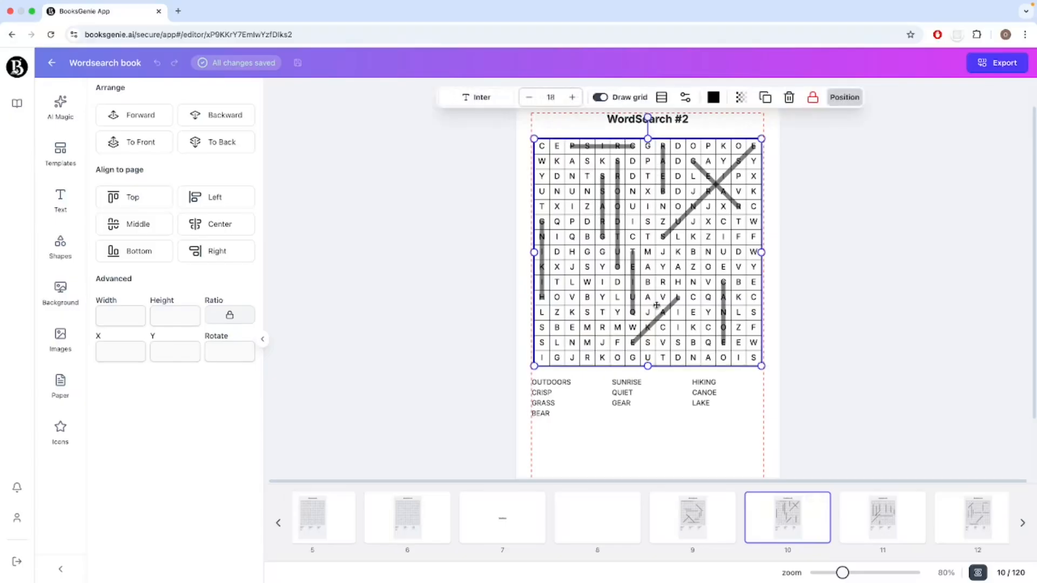
pyautogui.hscroll(-5, 351, 527)
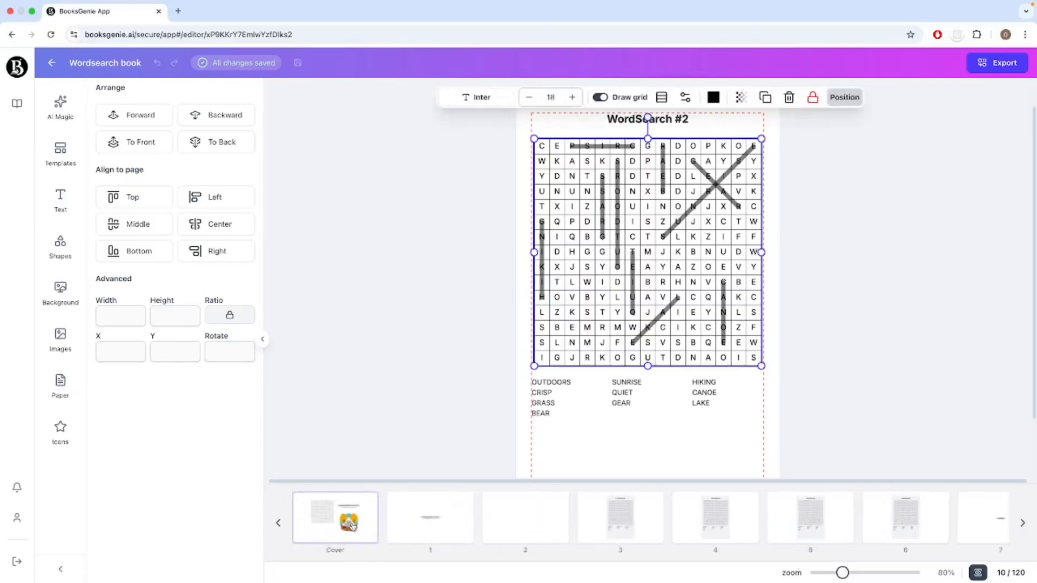
pyautogui.click(352, 527)
pyautogui.press('super+v')
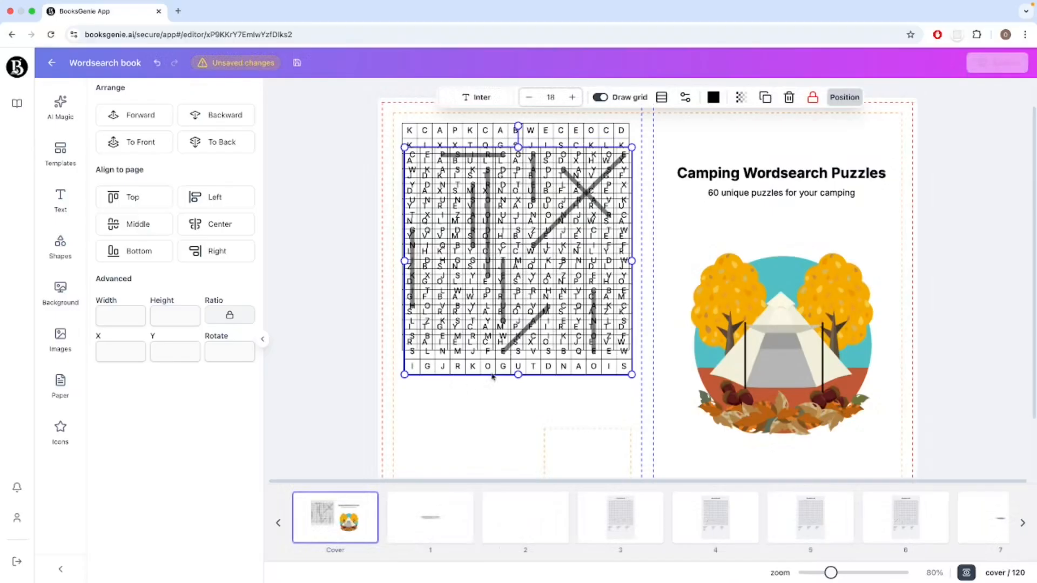
pyautogui.moveTo(403, 146); pyautogui.dragTo(484, 227)
pyautogui.moveTo(567, 346); pyautogui.dragTo(548, 364)
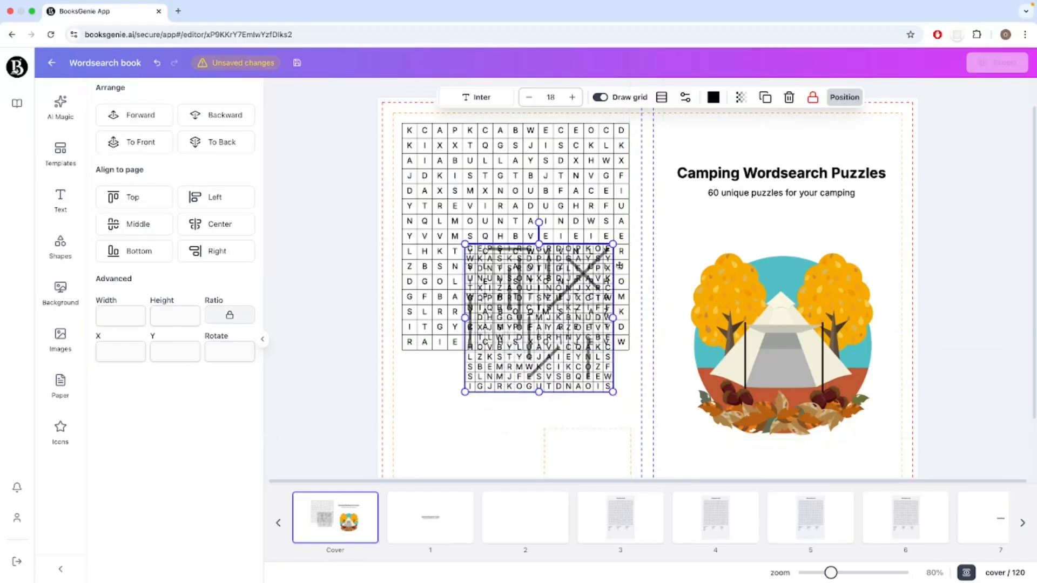
pyautogui.click(789, 97)
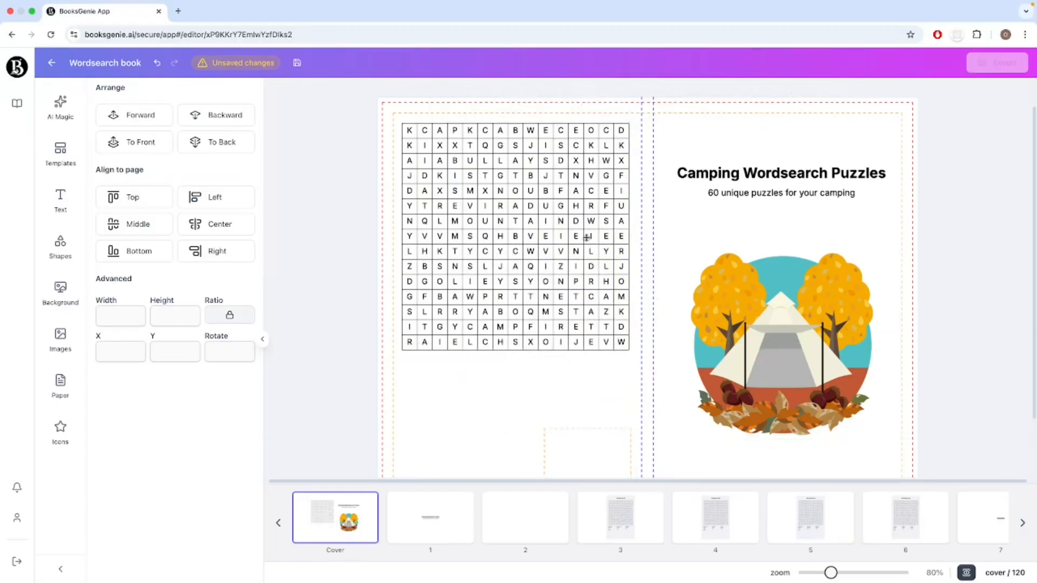
# Move the puzzle grid slightly higher on the back cover.
pyautogui.click(583, 239)
pyautogui.scroll(-1, 537, 400)
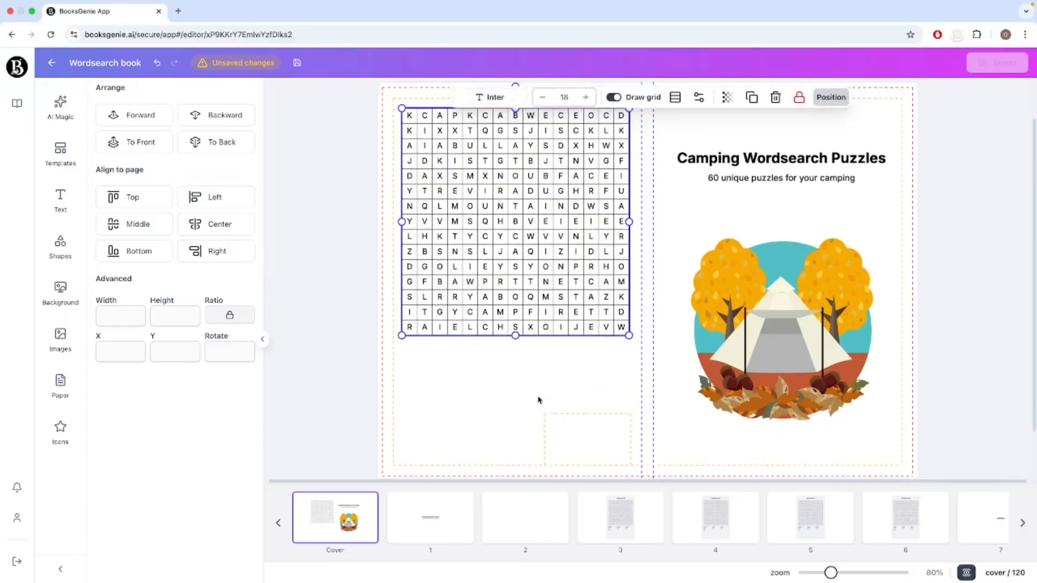
pyautogui.moveTo(539, 304); pyautogui.dragTo(539, 301)
pyautogui.click(535, 370)
pyautogui.scroll(-3, 559, 367)
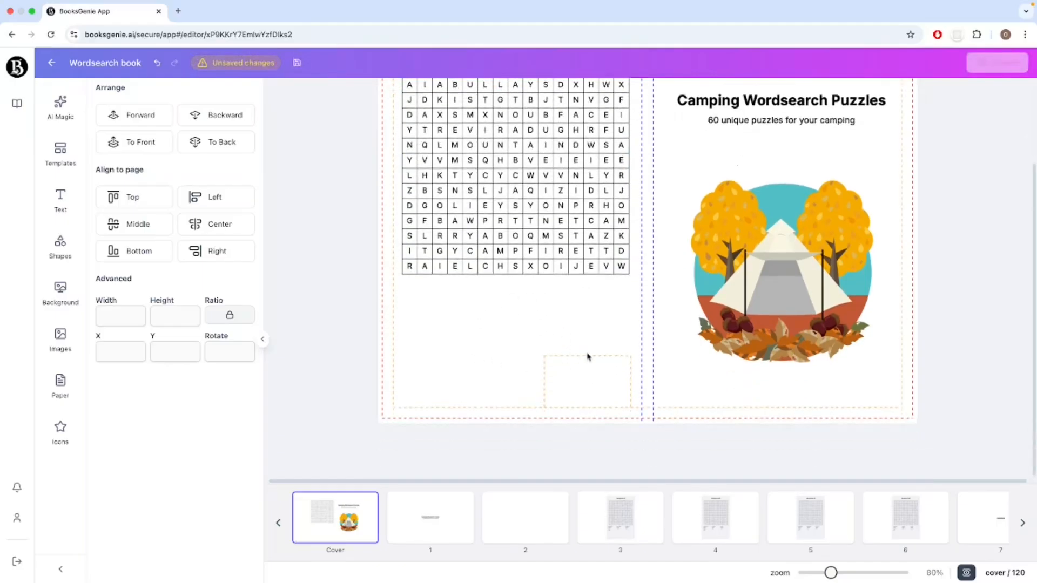
# Generate text with the AI writer from the prompt "Write a copyright notice for a puzzle book".
pyautogui.click(75, 214)
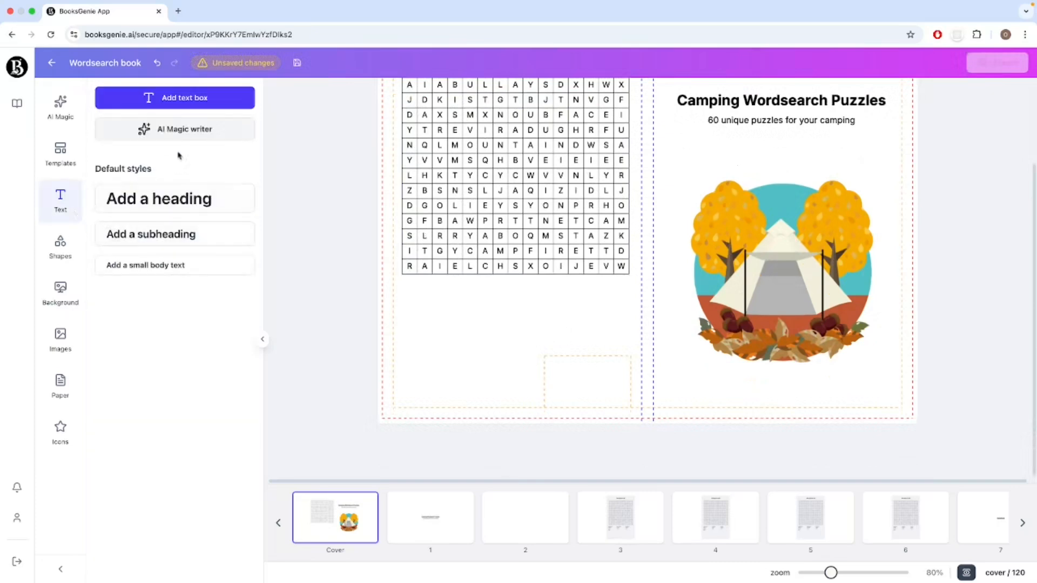
pyautogui.click(200, 131)
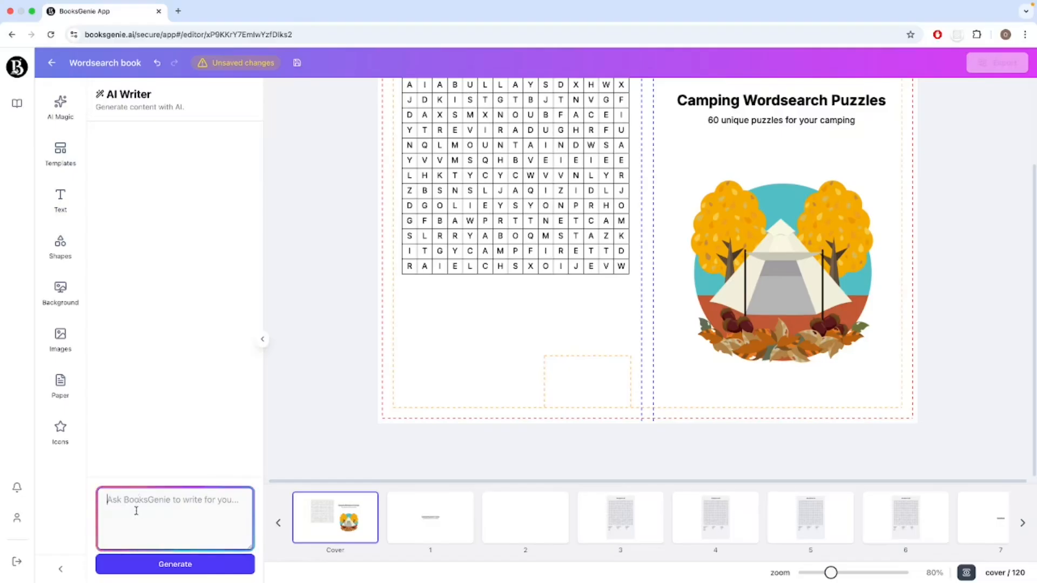
pyautogui.write('Write')
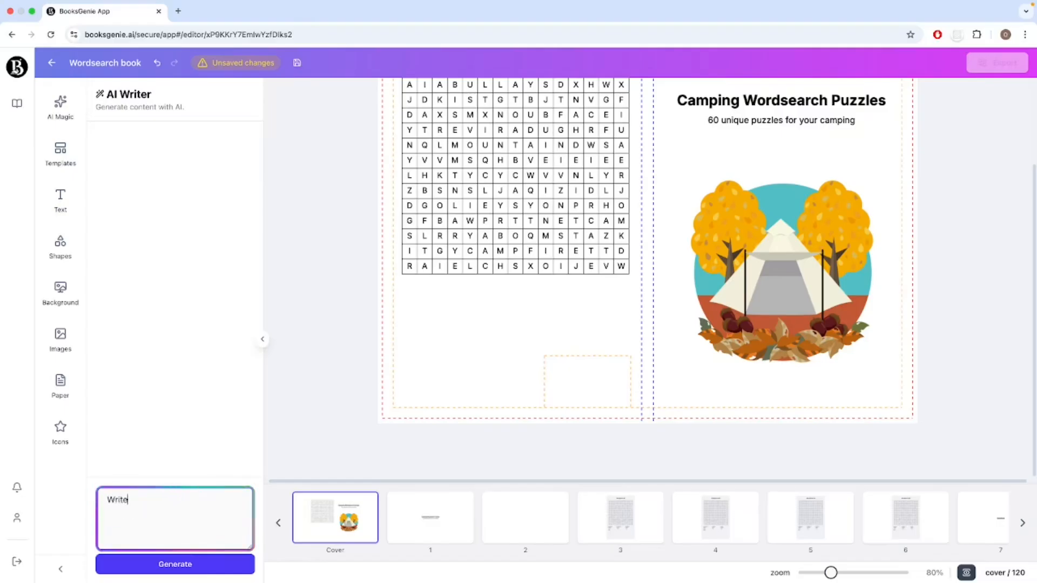
pyautogui.write(' a ')
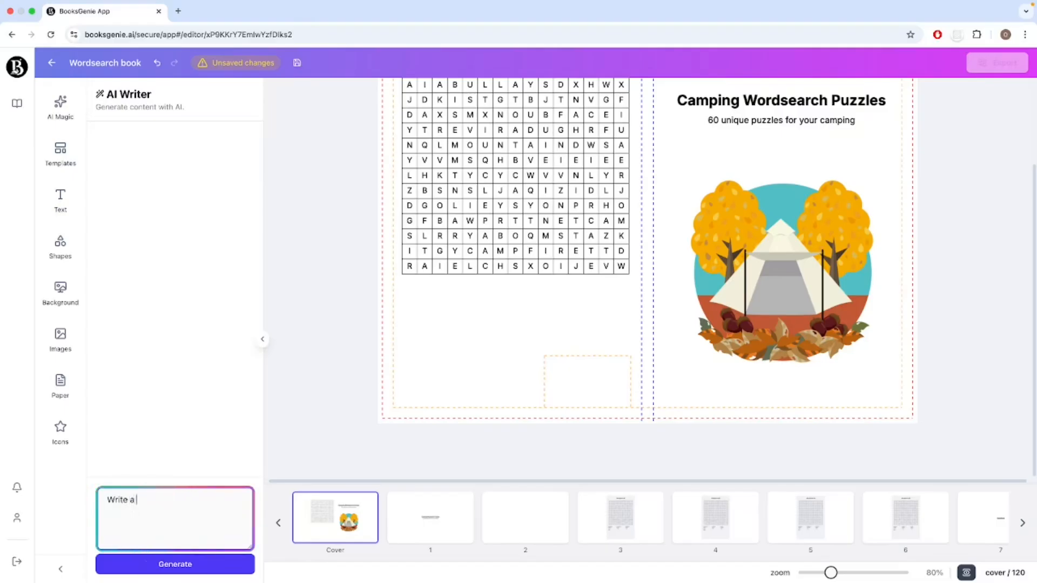
pyautogui.write('copyright note')
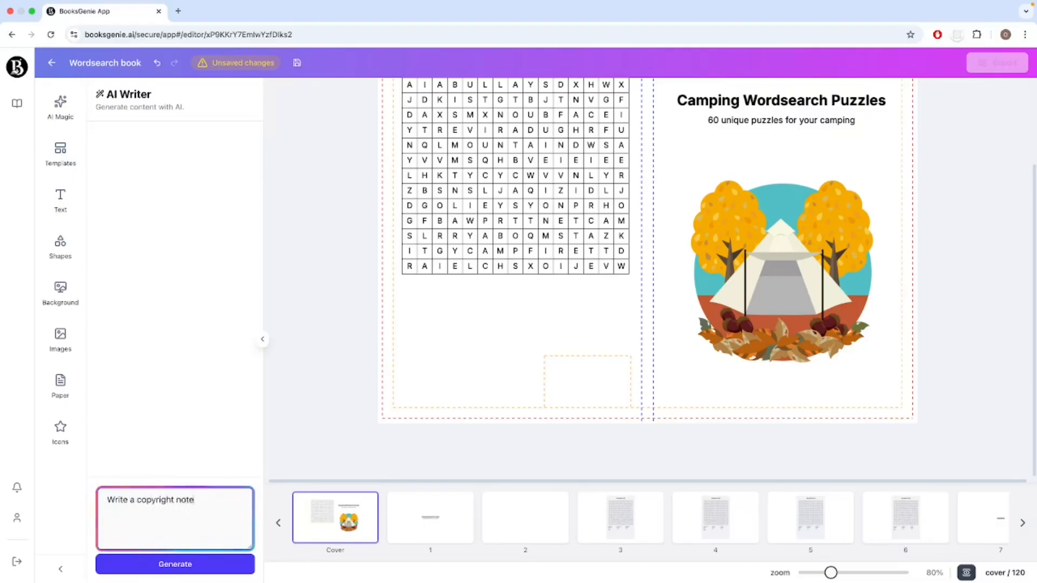
pyautogui.press('BackSpace')
pyautogui.write('icee')
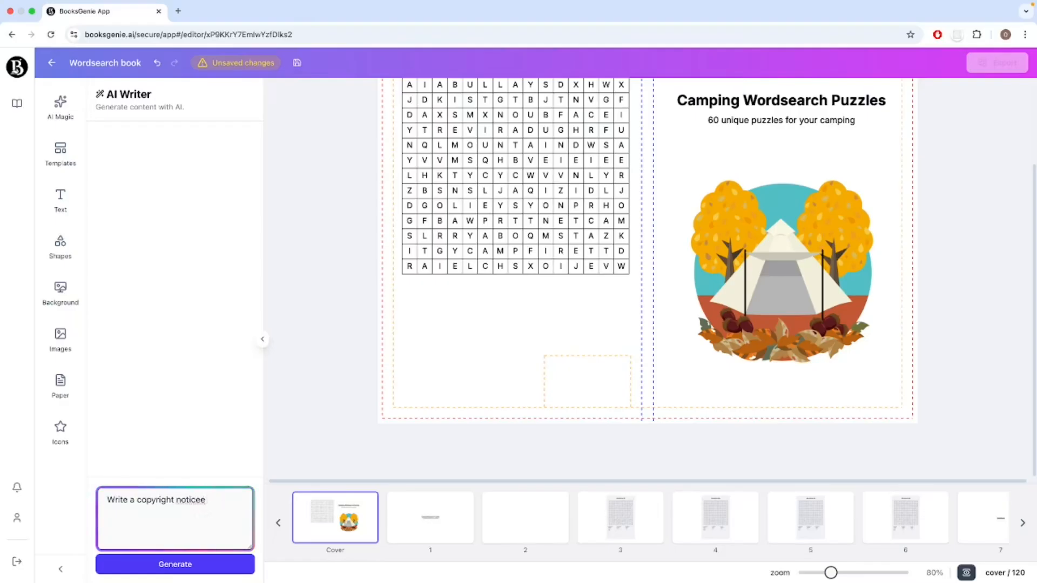
pyautogui.press('BackSpace')
pyautogui.write('for a ')
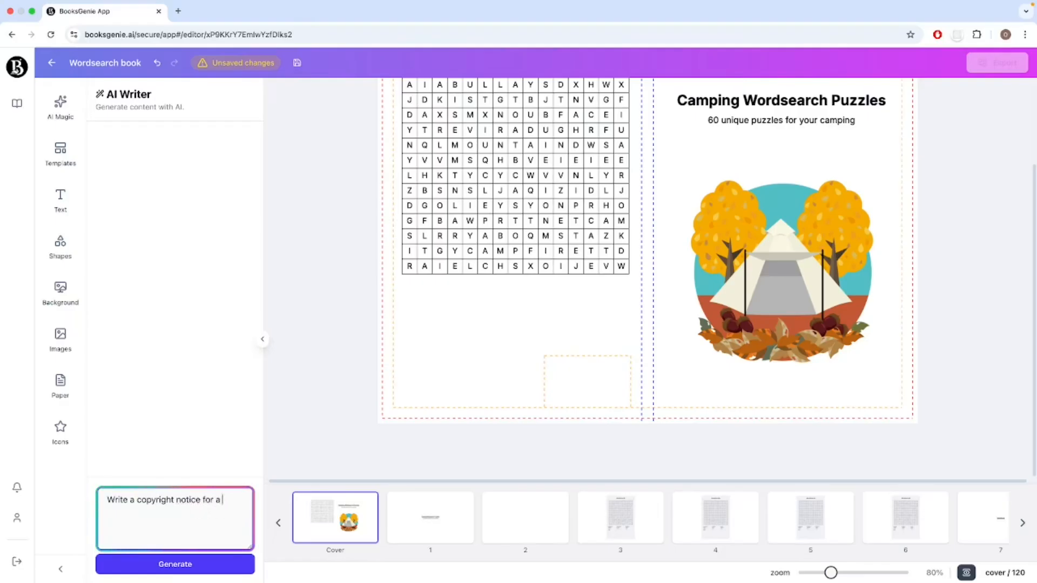
pyautogui.write('puzzlee book')
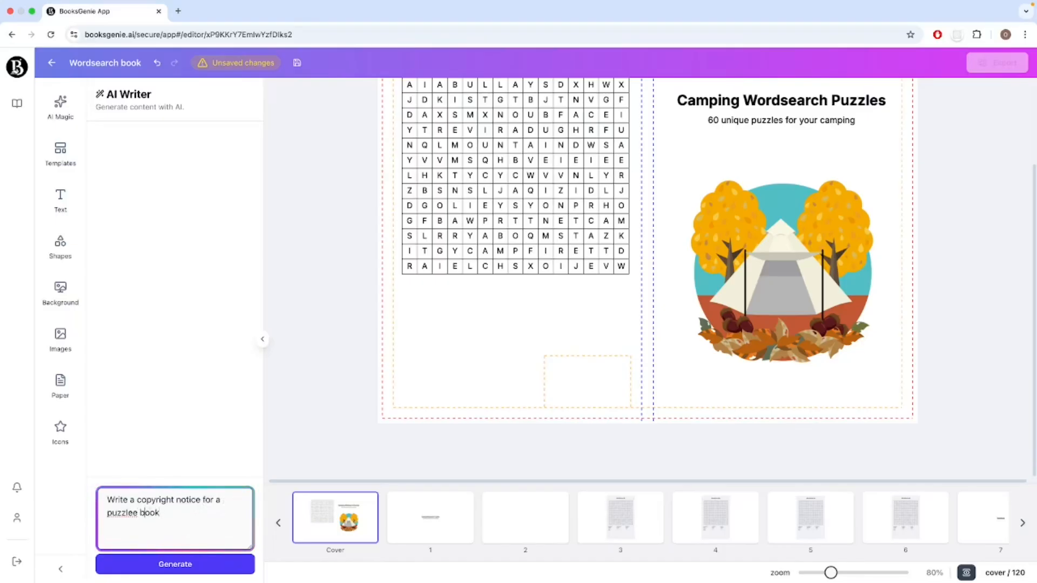
pyautogui.press('Left')
pyautogui.press('Left')
pyautogui.press('BackSpace')
pyautogui.press('Return')
pyautogui.press('BackSpace')
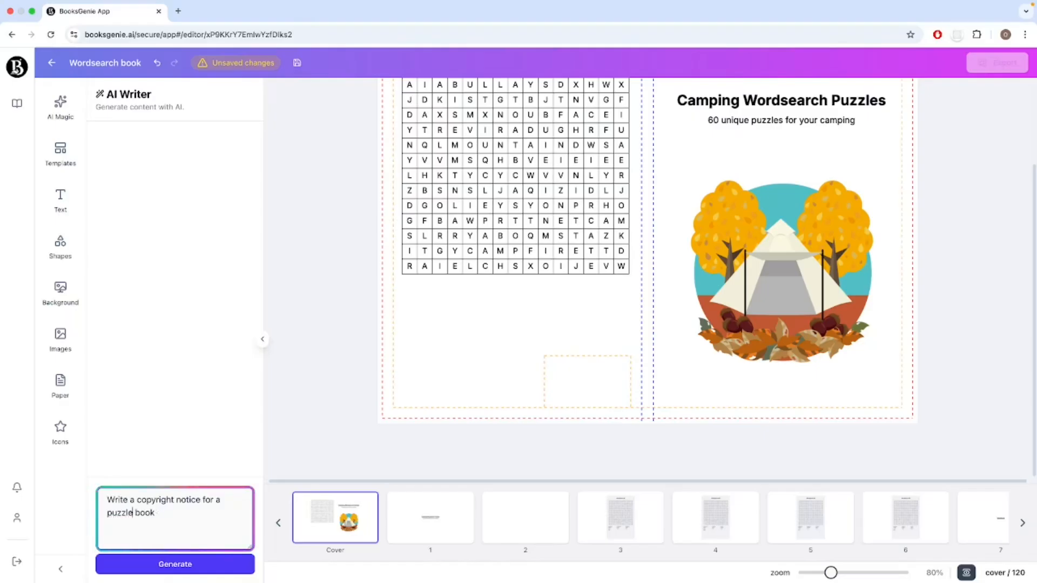
pyautogui.click(185, 564)
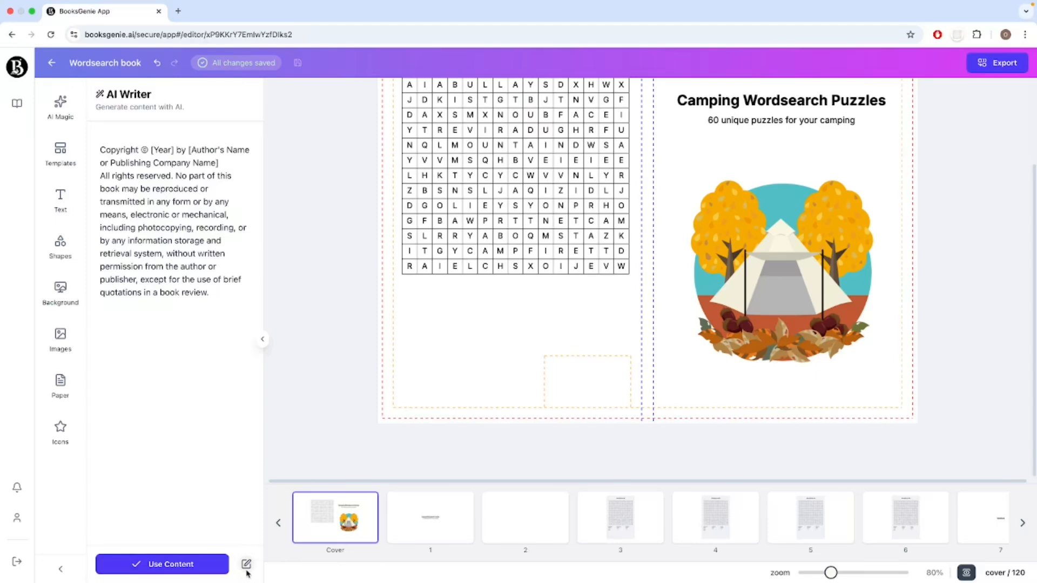
# Insert the generated copyright notice on the cover, narrow its text box, and place it below the back cover's puzzle grid.
pyautogui.click(160, 564)
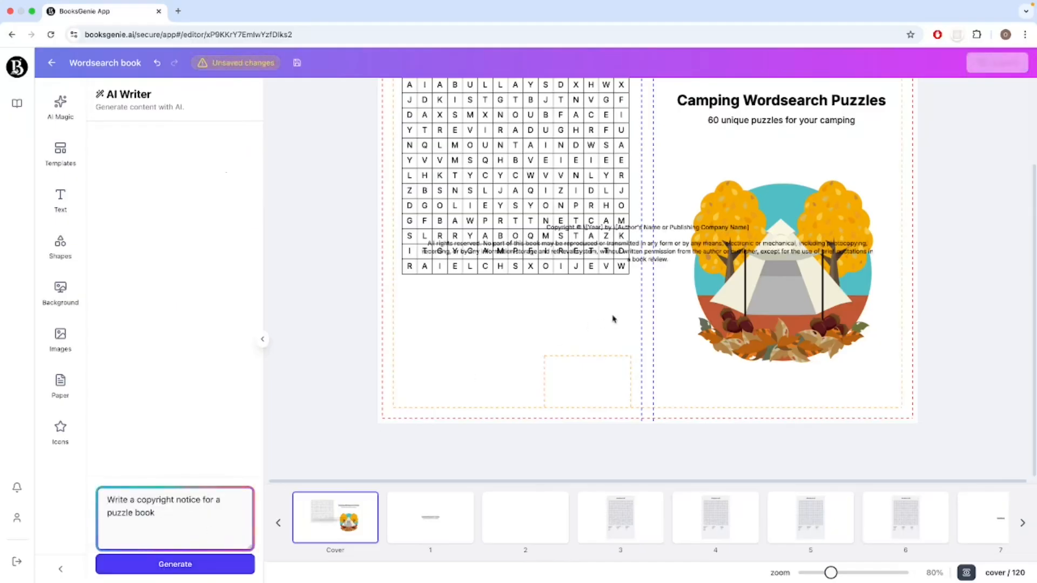
pyautogui.click(702, 251)
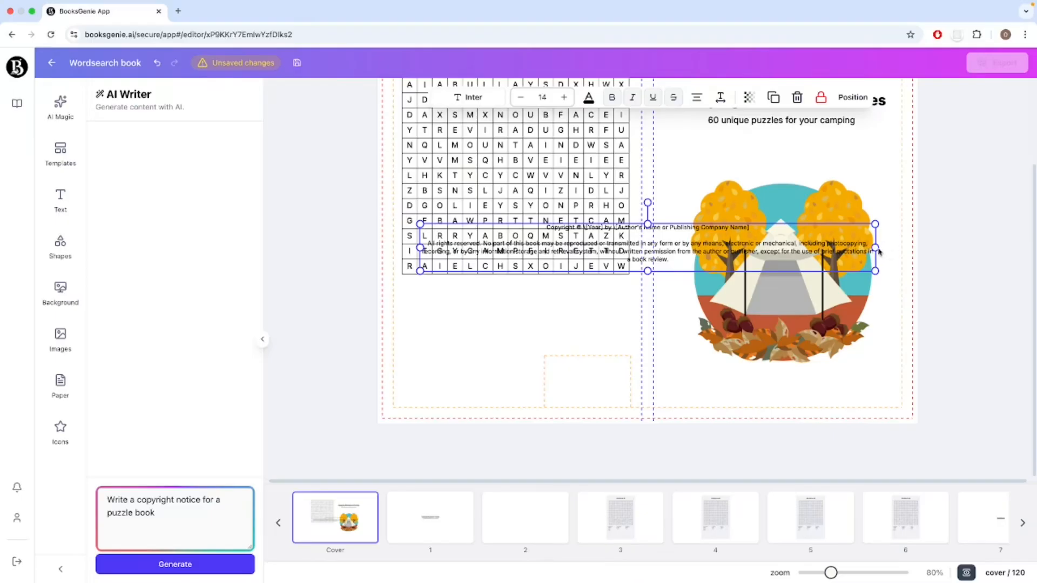
pyautogui.moveTo(873, 248); pyautogui.dragTo(630, 231)
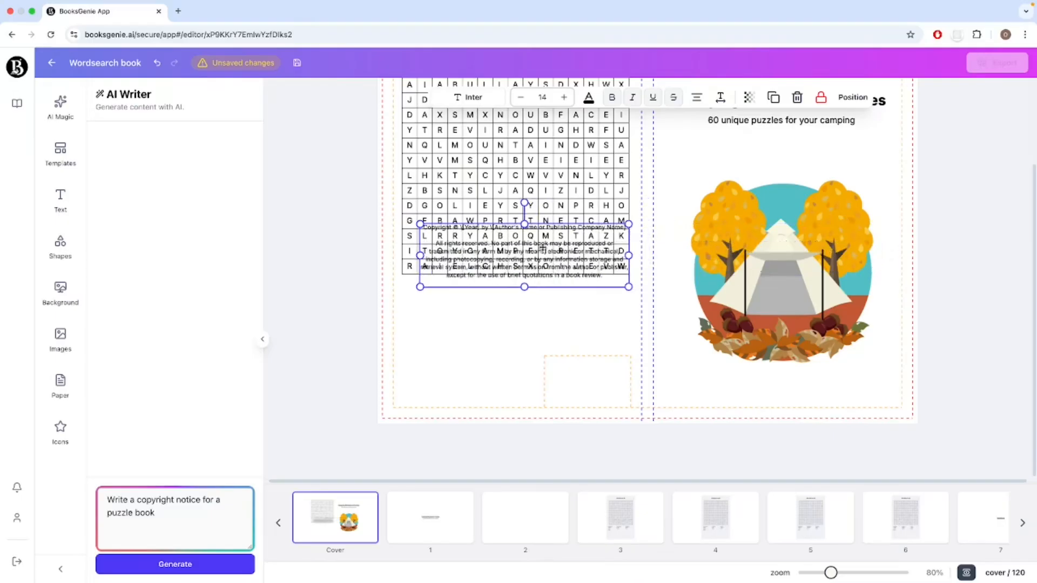
pyautogui.moveTo(477, 249); pyautogui.dragTo(451, 293)
# Replace the copyright notice's year placeholder with 2025 and the author placeholder with "Puzzles Publishing".
pyautogui.doubleClick(437, 299)
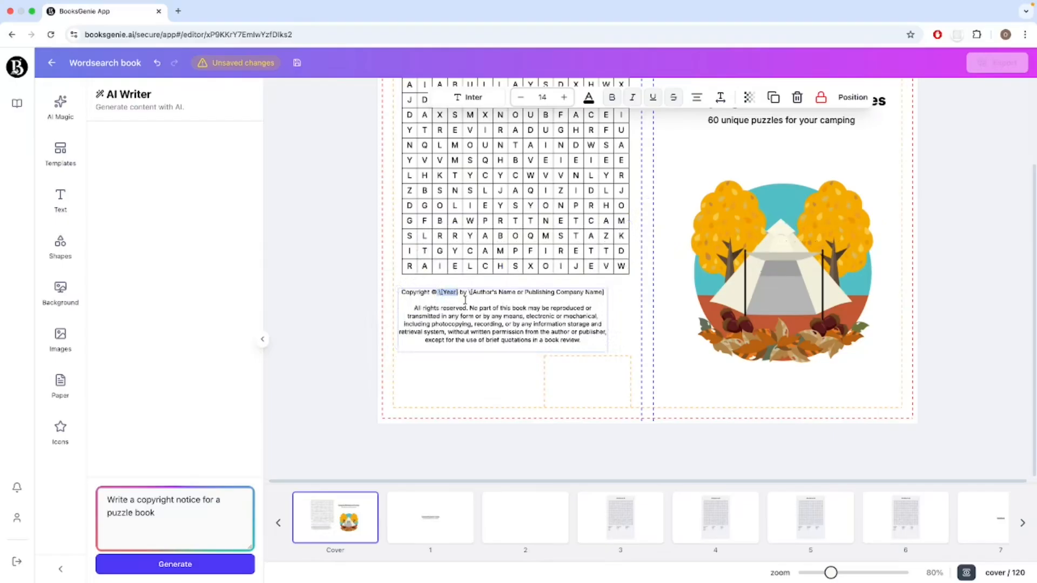
pyautogui.write('2025')
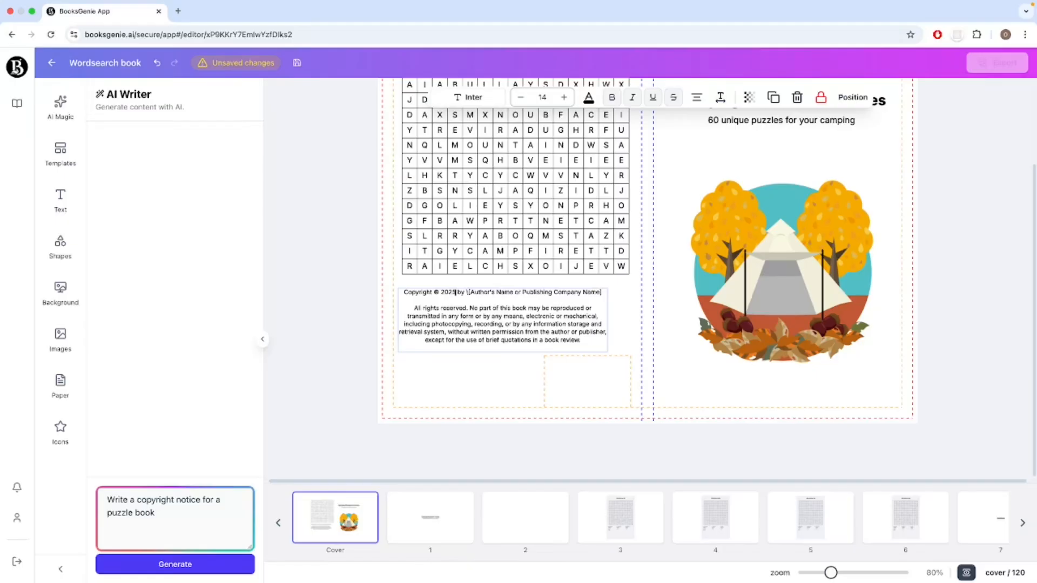
pyautogui.moveTo(466, 292); pyautogui.dragTo(623, 293)
pyautogui.write('P')
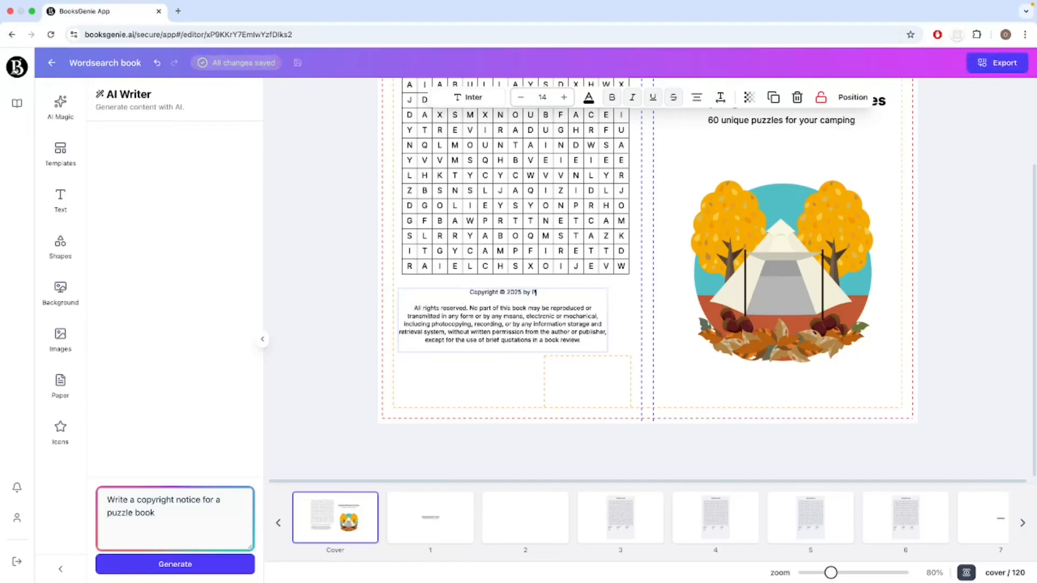
pyautogui.write('uzzles Publishing')
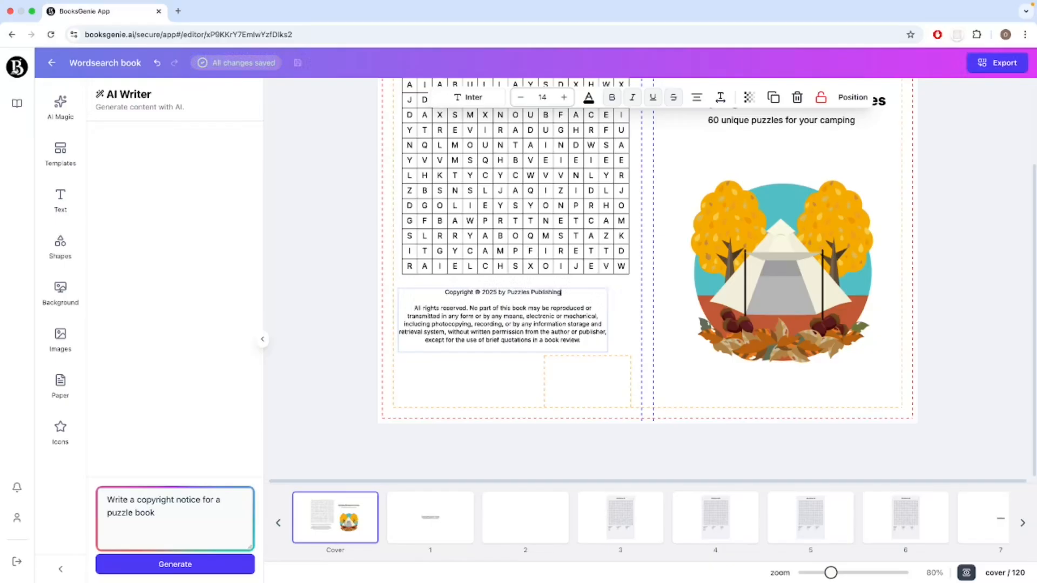
pyautogui.click(495, 359)
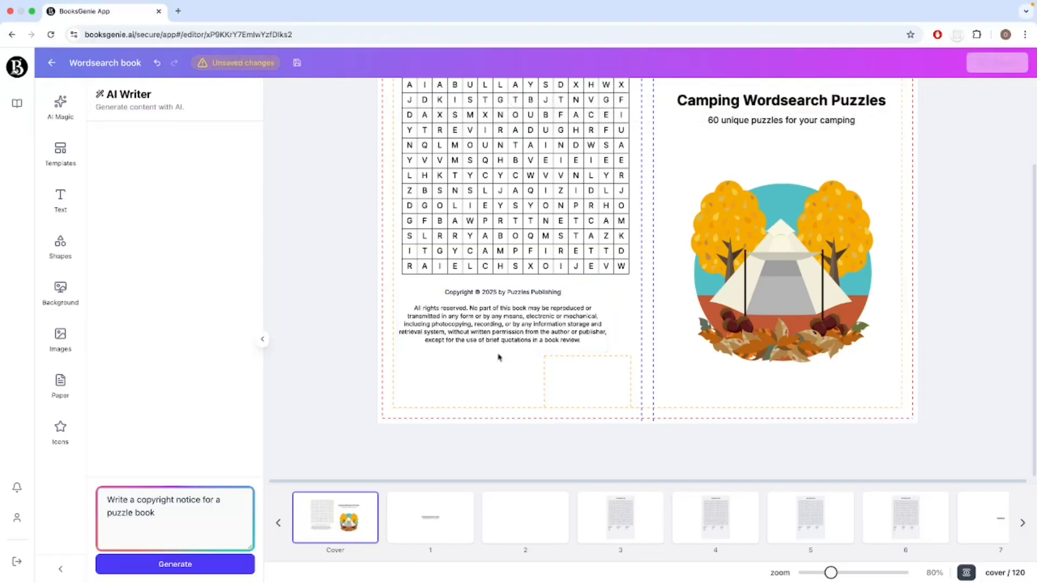
# Left-align the copyright notice and widen its text box to the right edge of the puzzle grid.
pyautogui.click(517, 331)
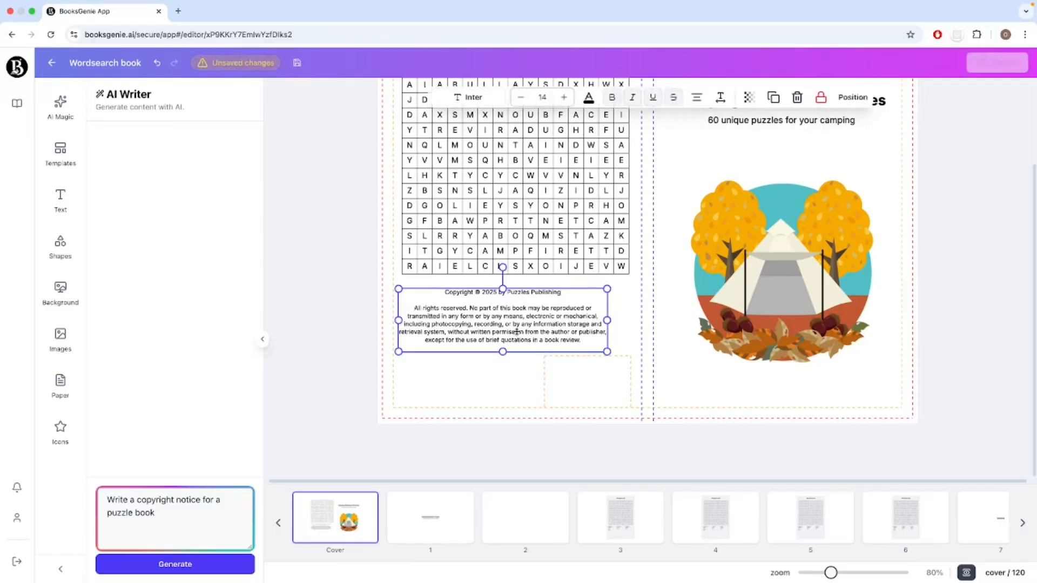
pyautogui.click(695, 100)
pyautogui.click(695, 99)
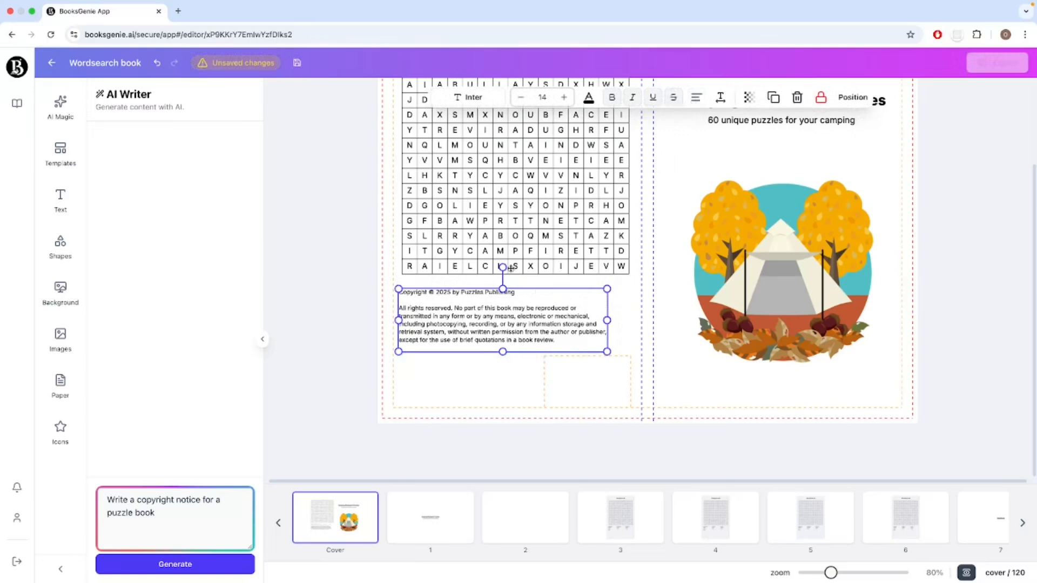
pyautogui.click(462, 359)
pyautogui.moveTo(479, 324); pyautogui.dragTo(480, 327)
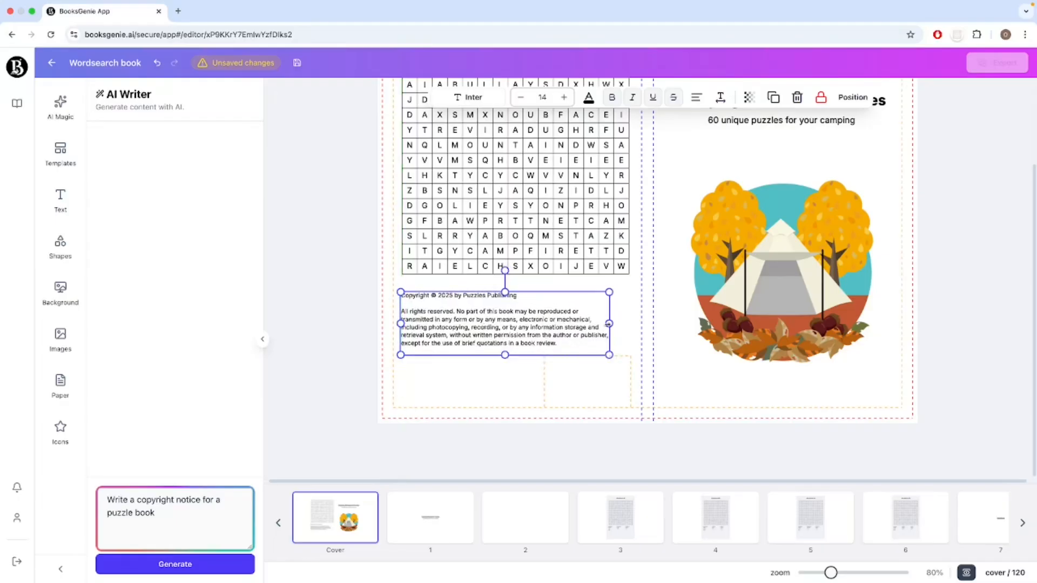
pyautogui.moveTo(609, 324); pyautogui.dragTo(628, 323)
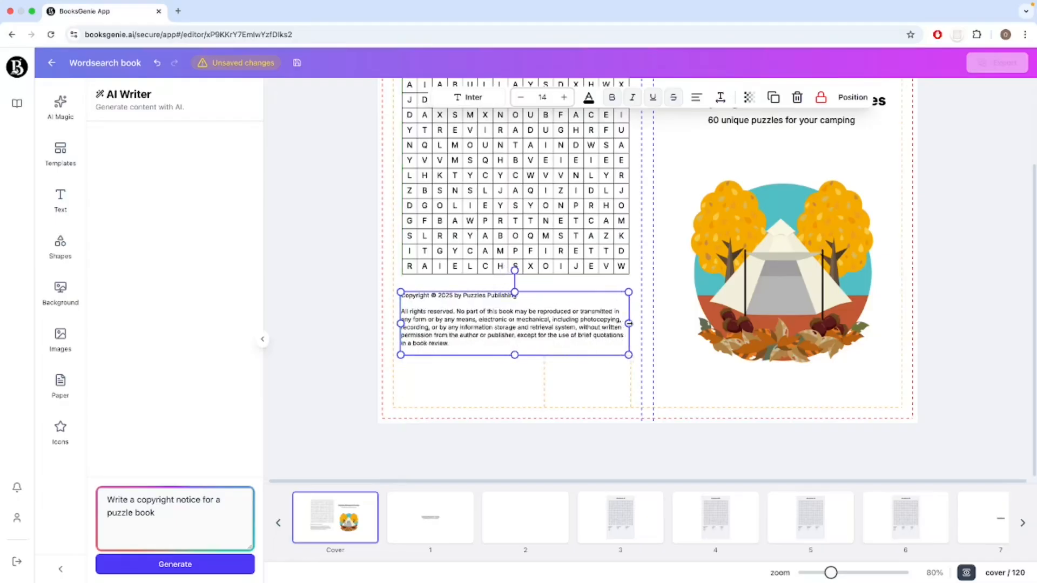
pyautogui.click(503, 388)
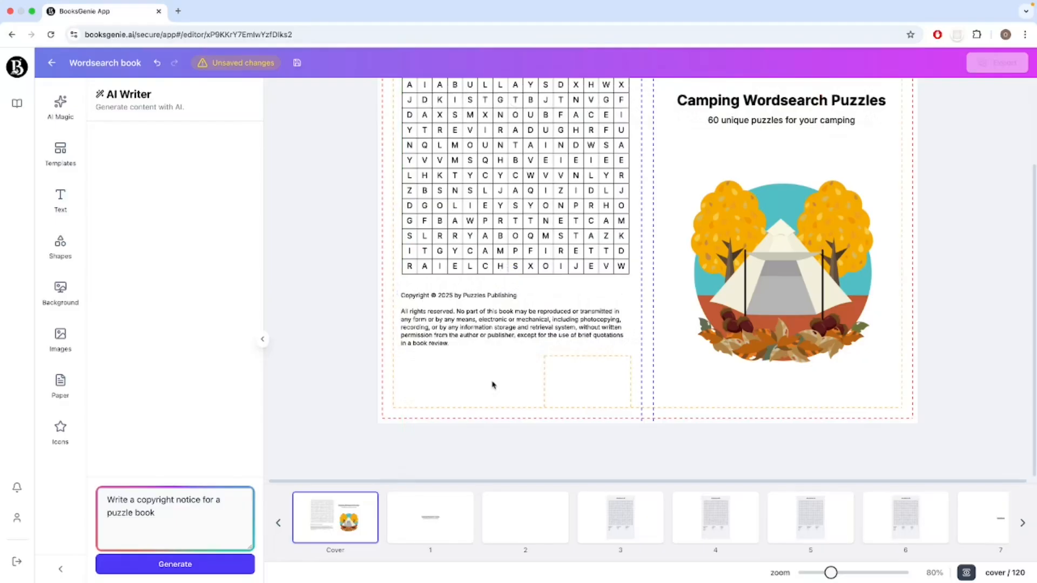
# Fine-tune the copyright notice's position between the puzzle grid and the barcode area, lining up its left edge with the grid.
pyautogui.moveTo(498, 337); pyautogui.dragTo(500, 342)
pyautogui.click(460, 395)
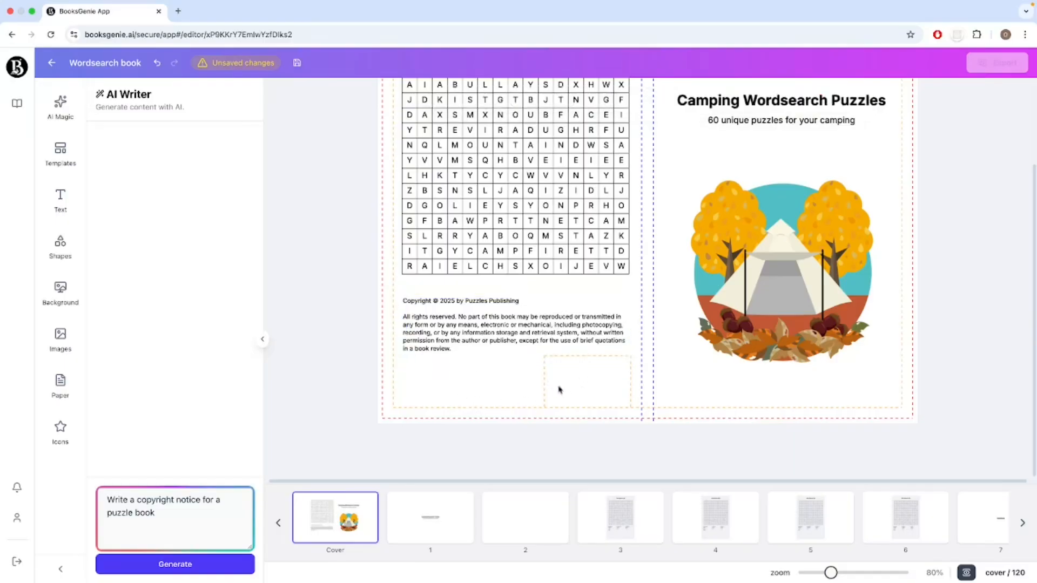
pyautogui.moveTo(546, 365); pyautogui.dragTo(634, 400)
pyautogui.click(509, 390)
pyautogui.scroll(1, 594, 411)
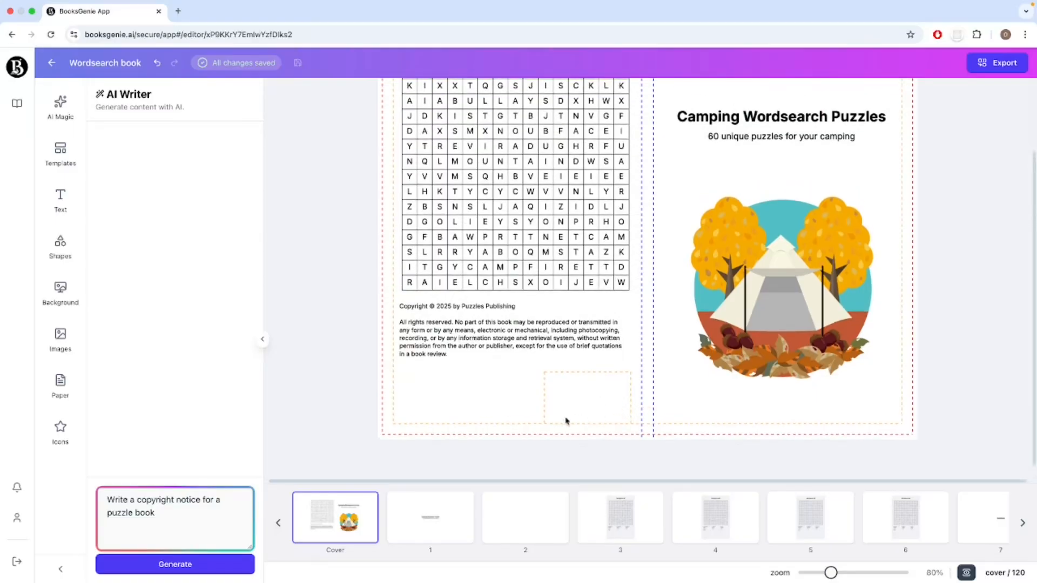
pyautogui.moveTo(544, 419); pyautogui.dragTo(631, 378)
pyautogui.scroll(1, 600, 376)
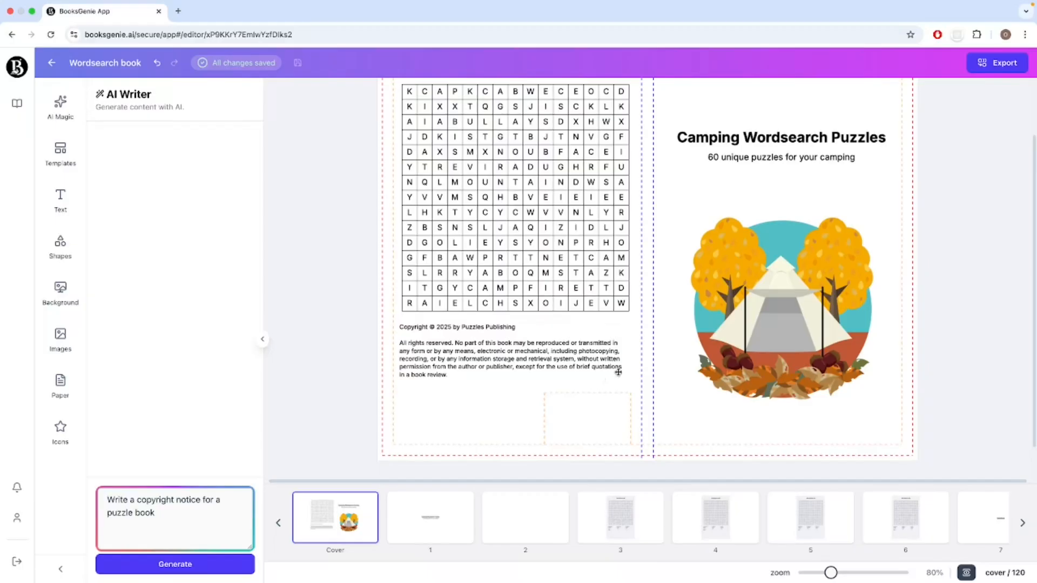
pyautogui.scroll(1, 605, 373)
pyautogui.moveTo(497, 385); pyautogui.dragTo(501, 388)
pyautogui.click(446, 441)
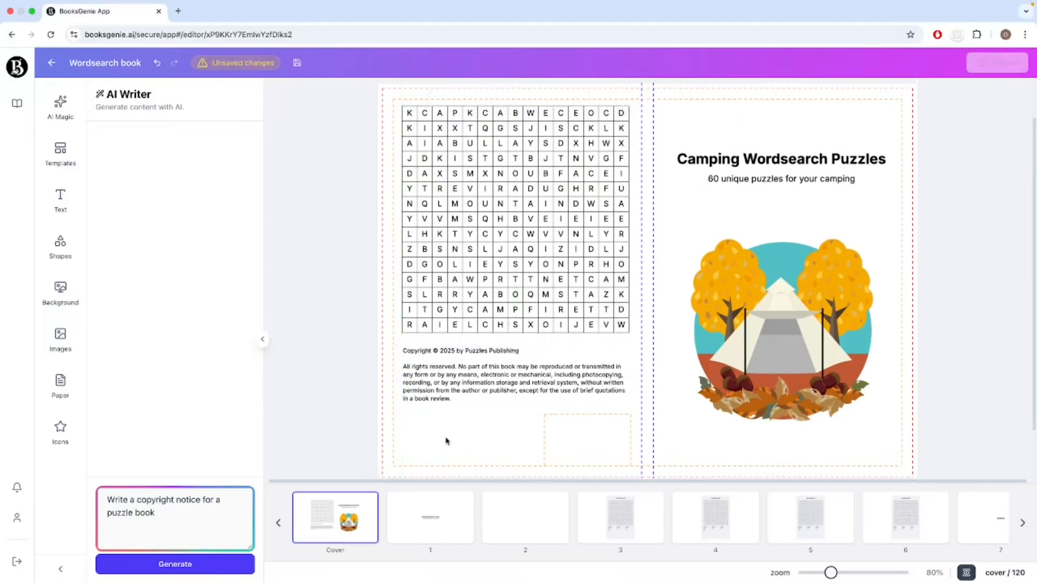
# Add a many-pointed starburst shape to the cover and place it in the upper-right corner of the front cover.
pyautogui.scroll(-2, 447, 441)
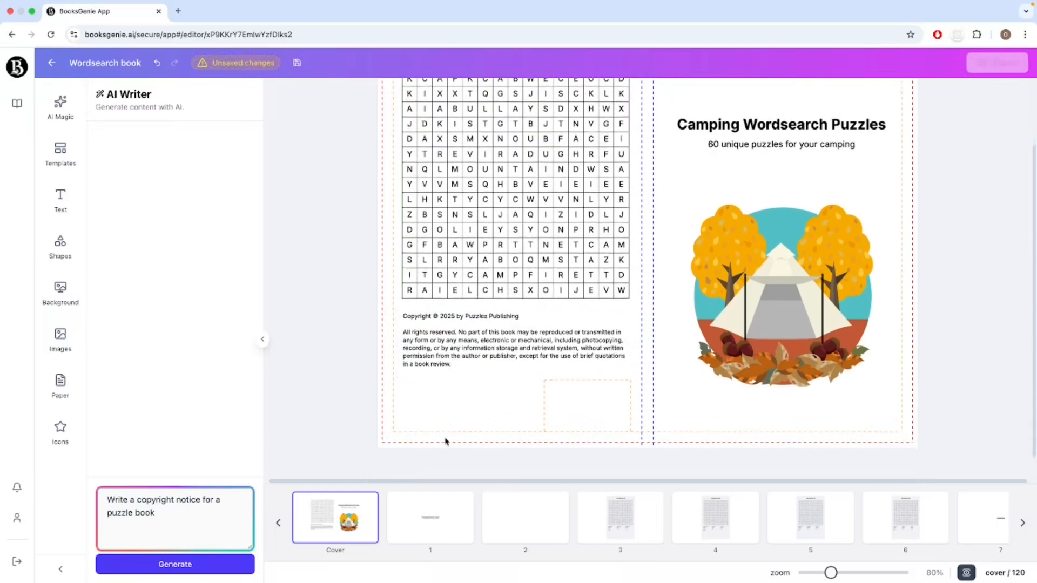
pyautogui.scroll(2, 446, 442)
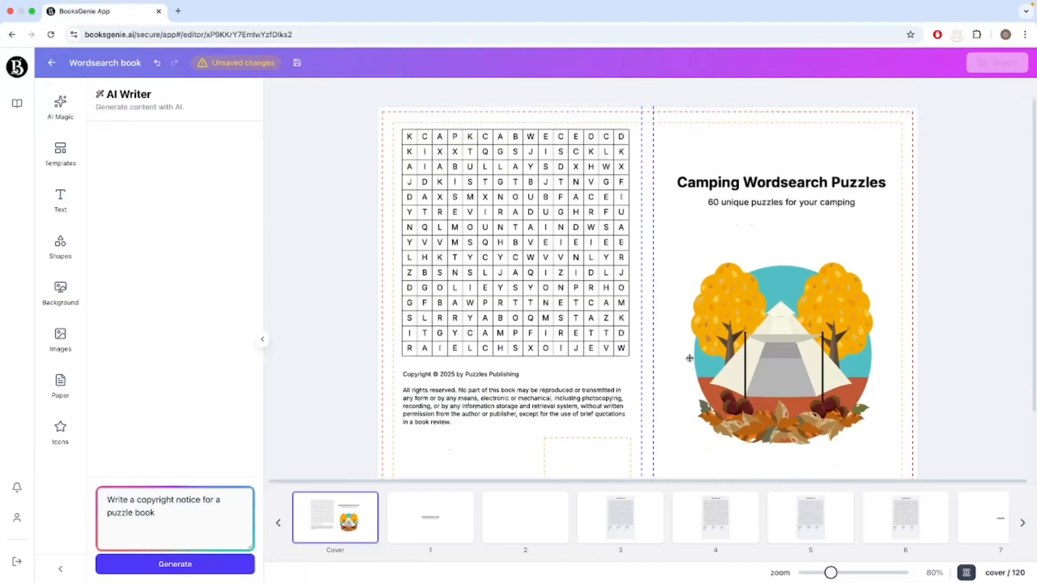
pyautogui.moveTo(832, 573); pyautogui.dragTo(828, 574)
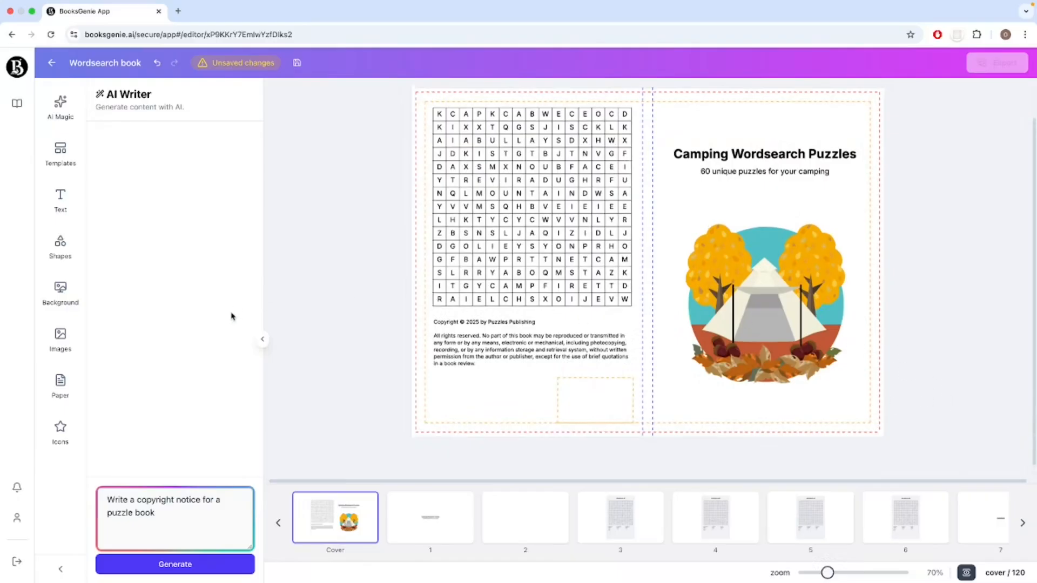
pyautogui.click(60, 251)
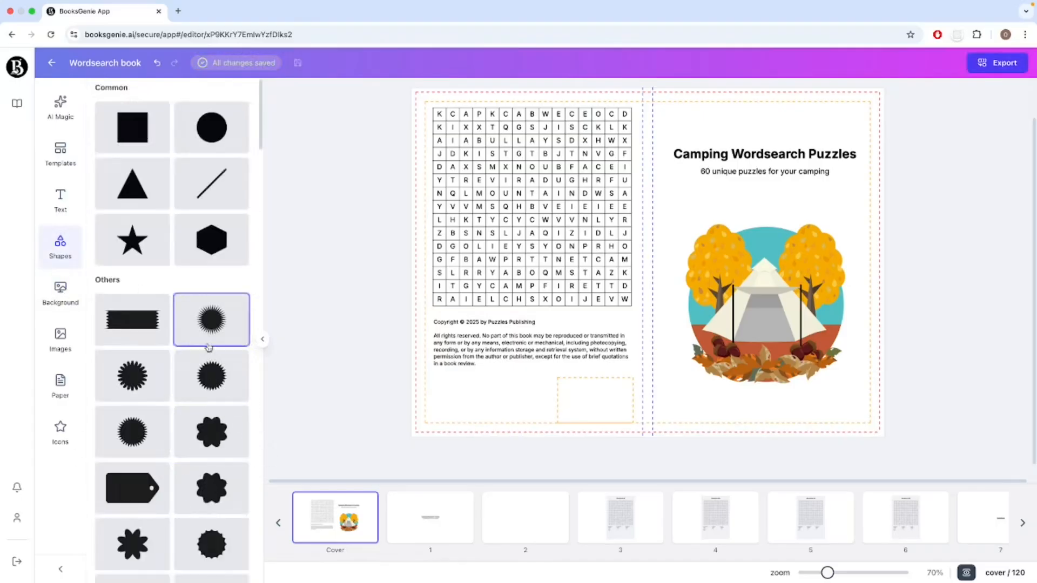
pyautogui.click(215, 374)
pyautogui.moveTo(647, 262); pyautogui.dragTo(846, 132)
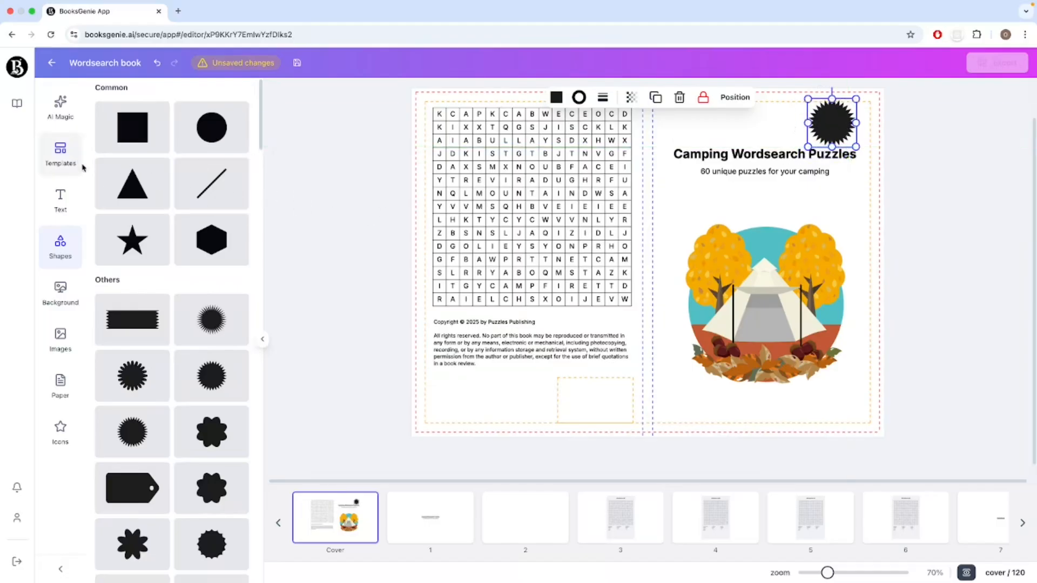
# Fill the starburst with red and shrink it to sit clear of the front cover title.
pyautogui.click(556, 101)
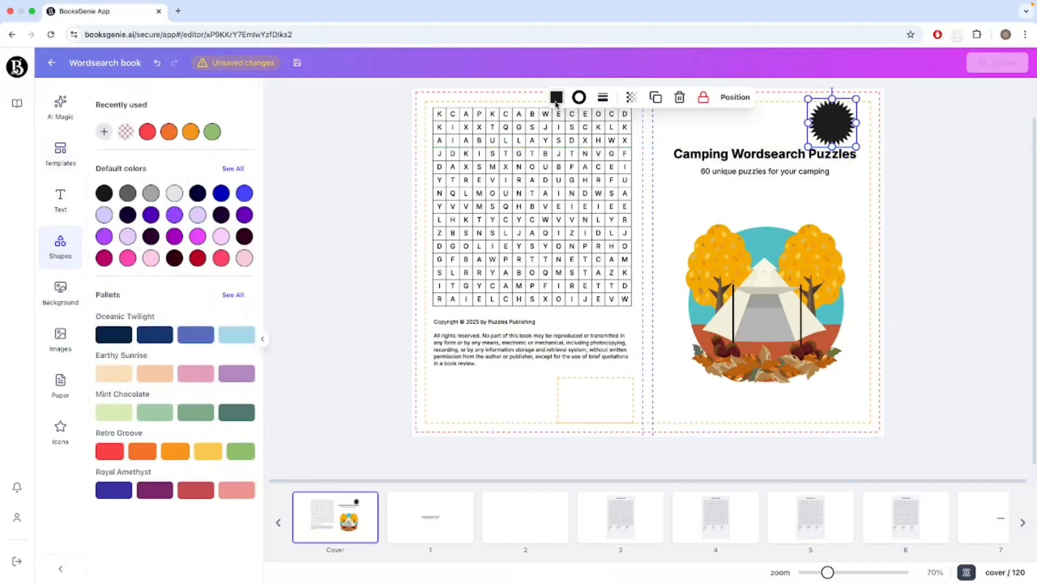
pyautogui.click(147, 132)
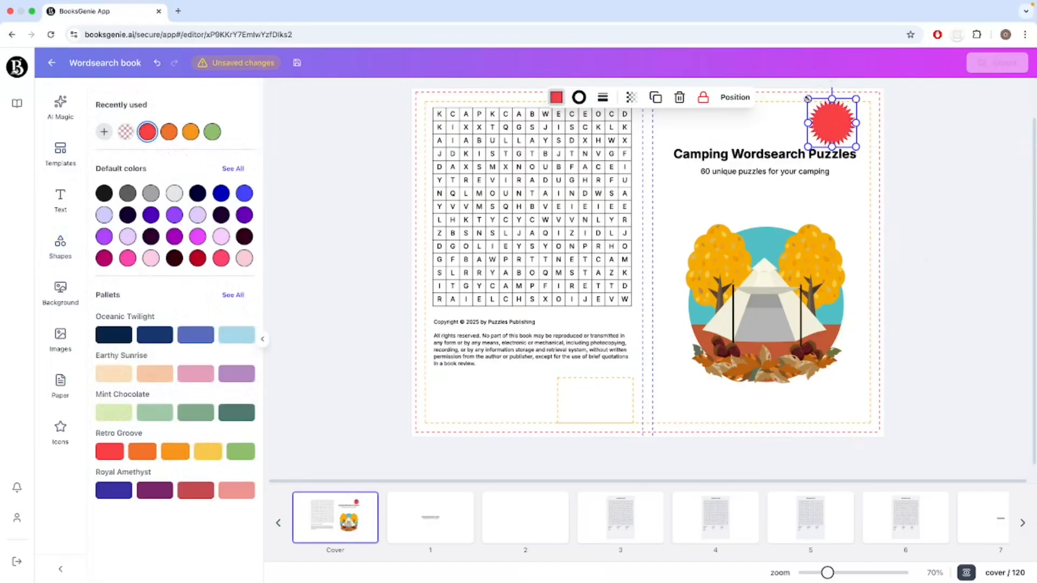
pyautogui.moveTo(808, 99); pyautogui.dragTo(841, 127)
pyautogui.click(680, 269)
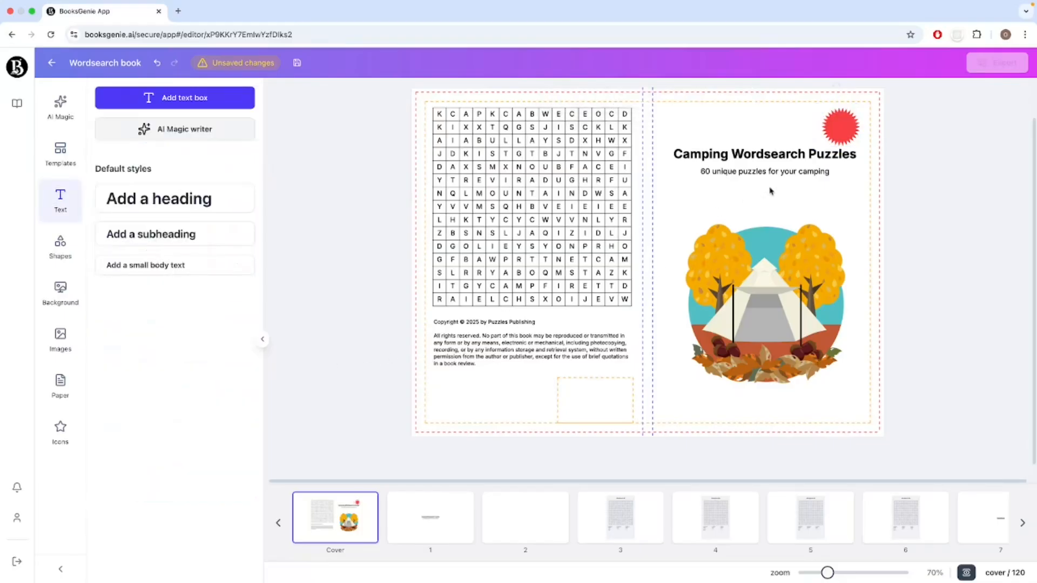